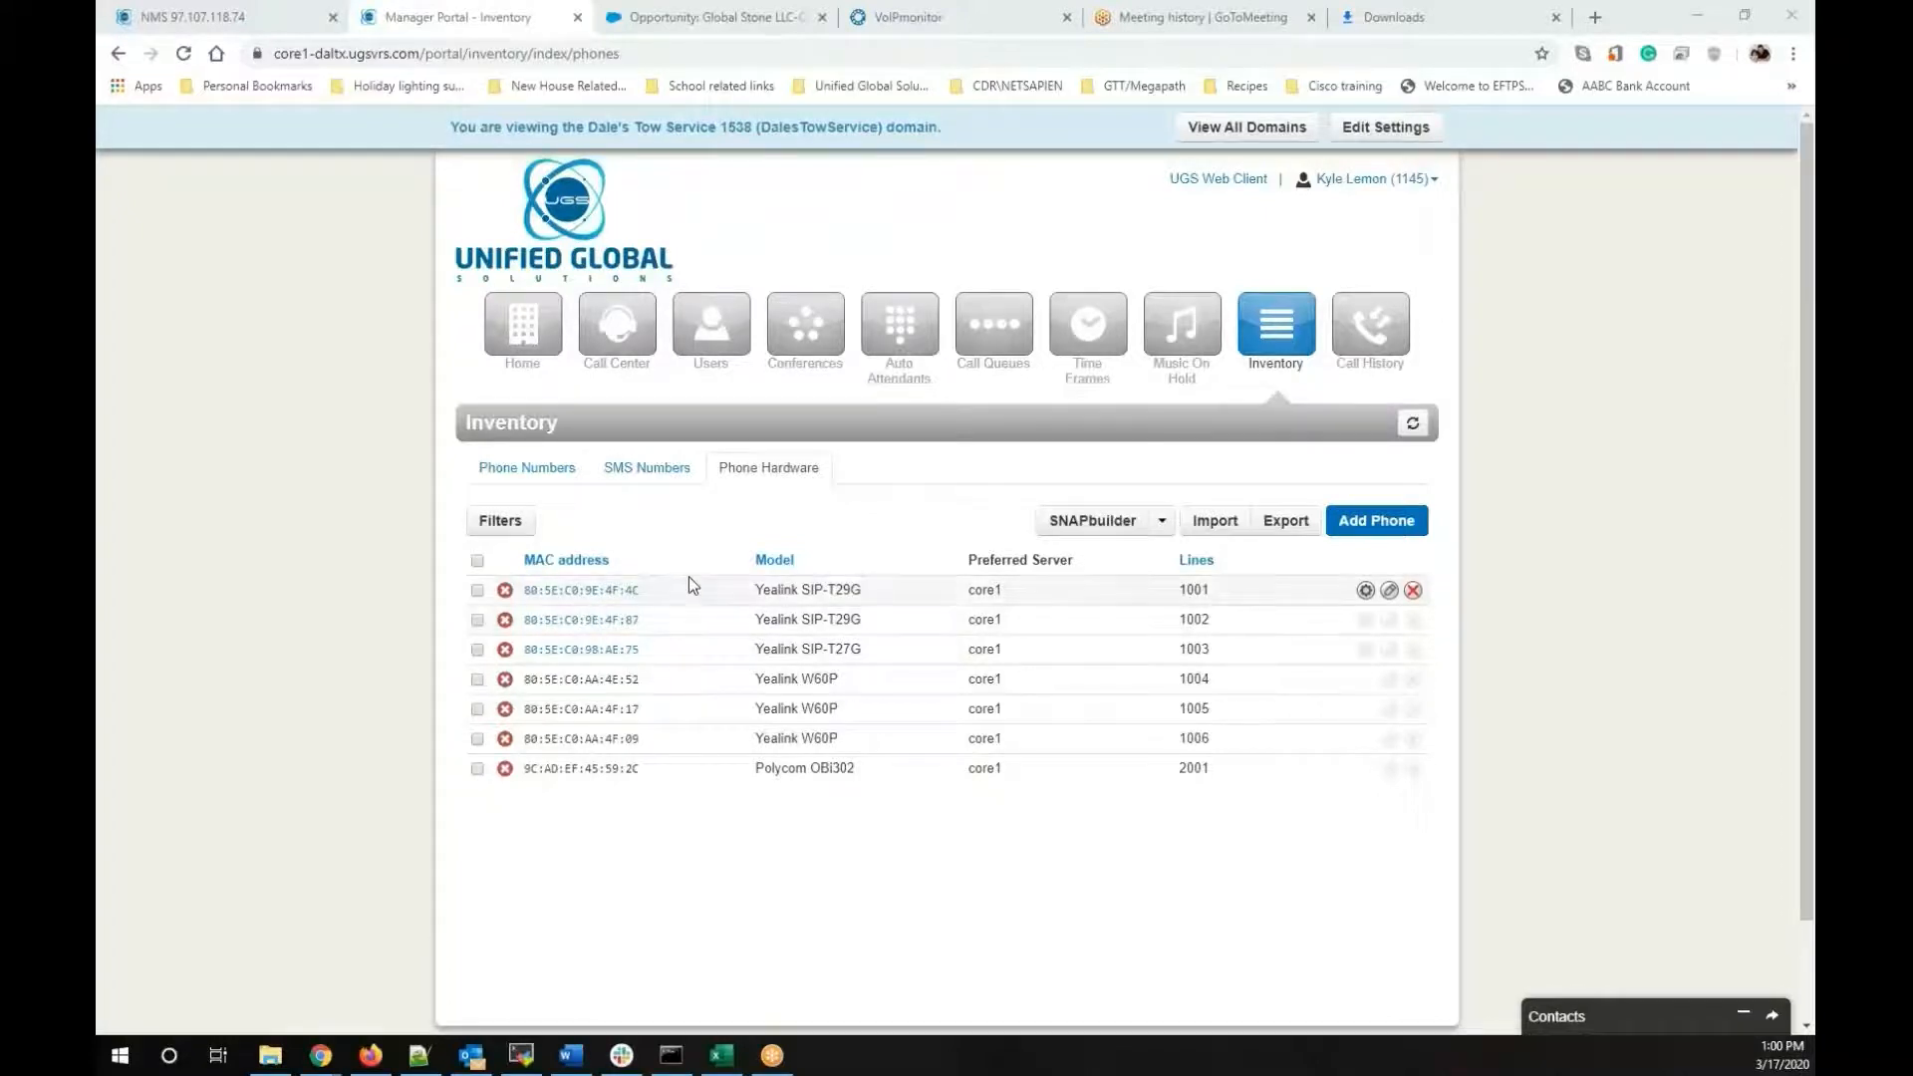
# Open the SNAPbuilder configuration of the Yealink SIP-T29G phone with line 1001 and bring up the configuration templates editor
pyautogui.click(577, 592)
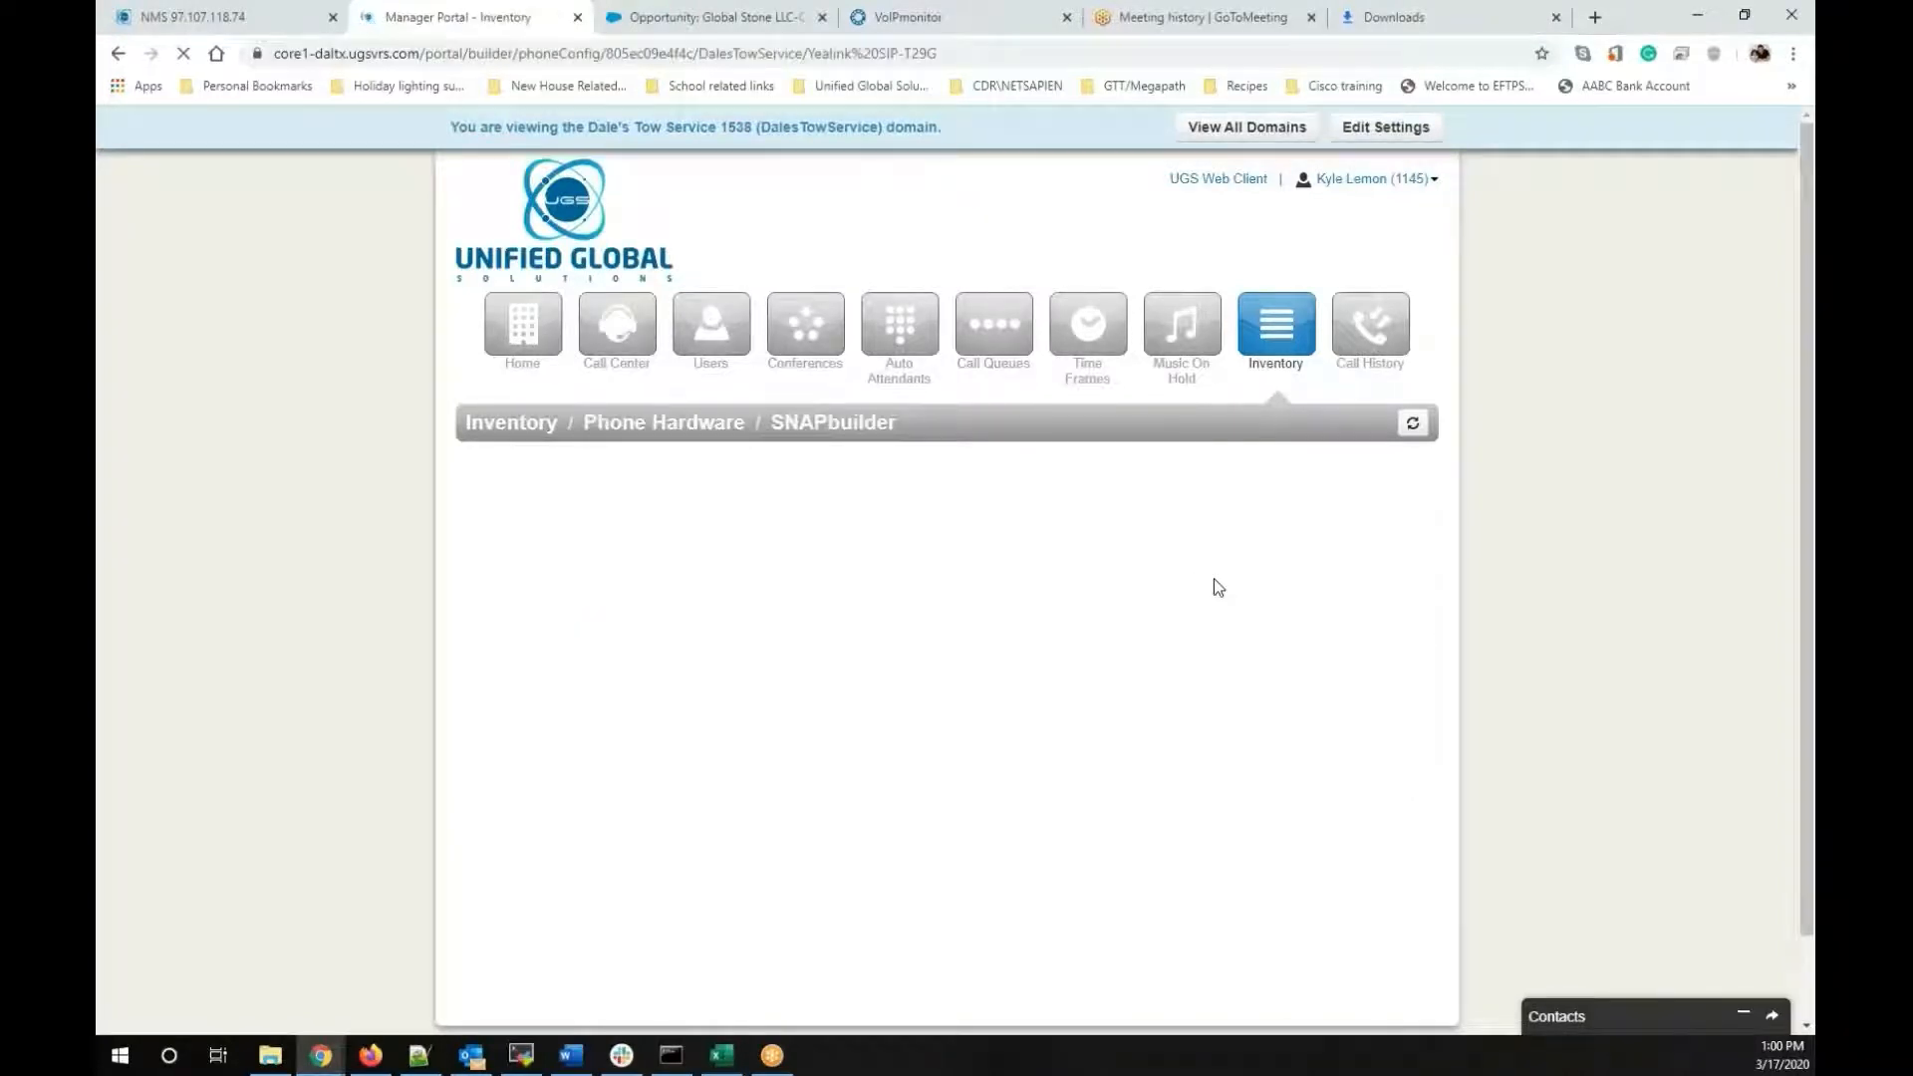
pyautogui.scroll(-1, 1193, 570)
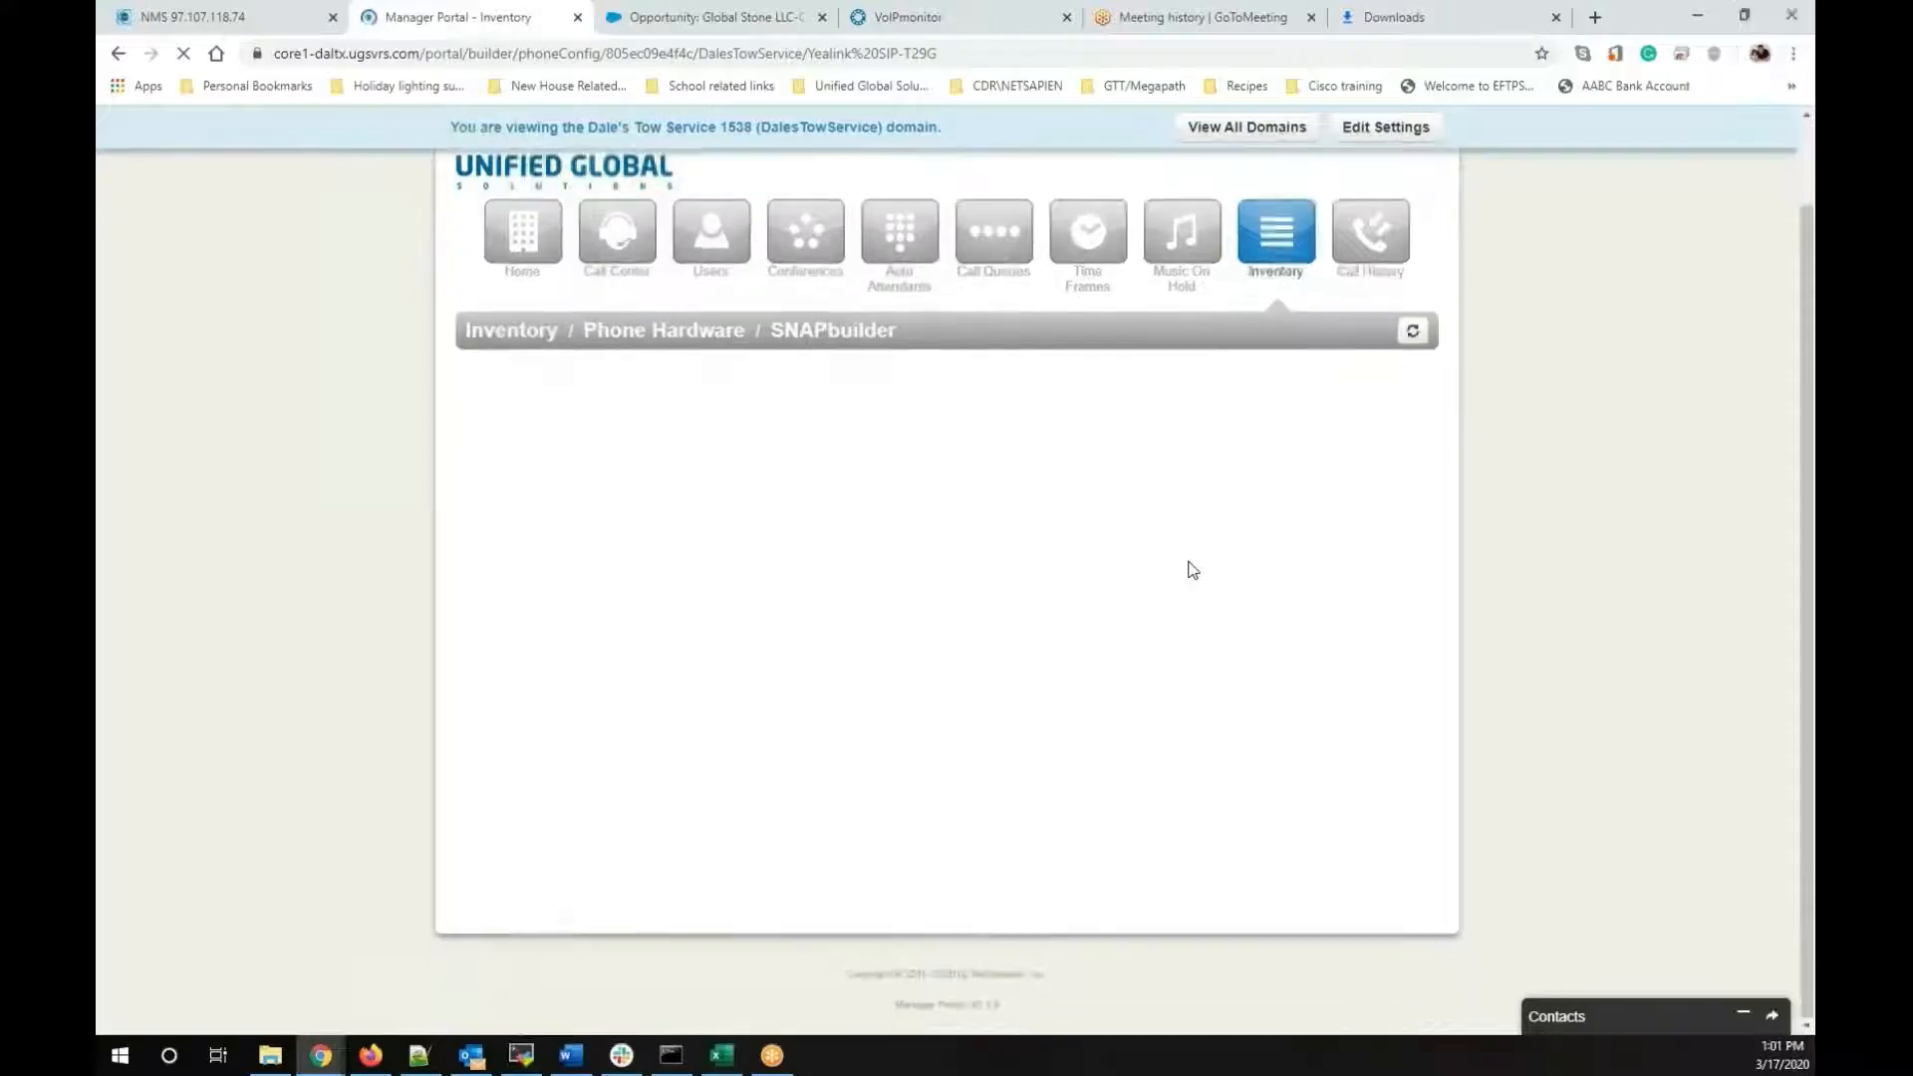
pyautogui.scroll(1, 1193, 570)
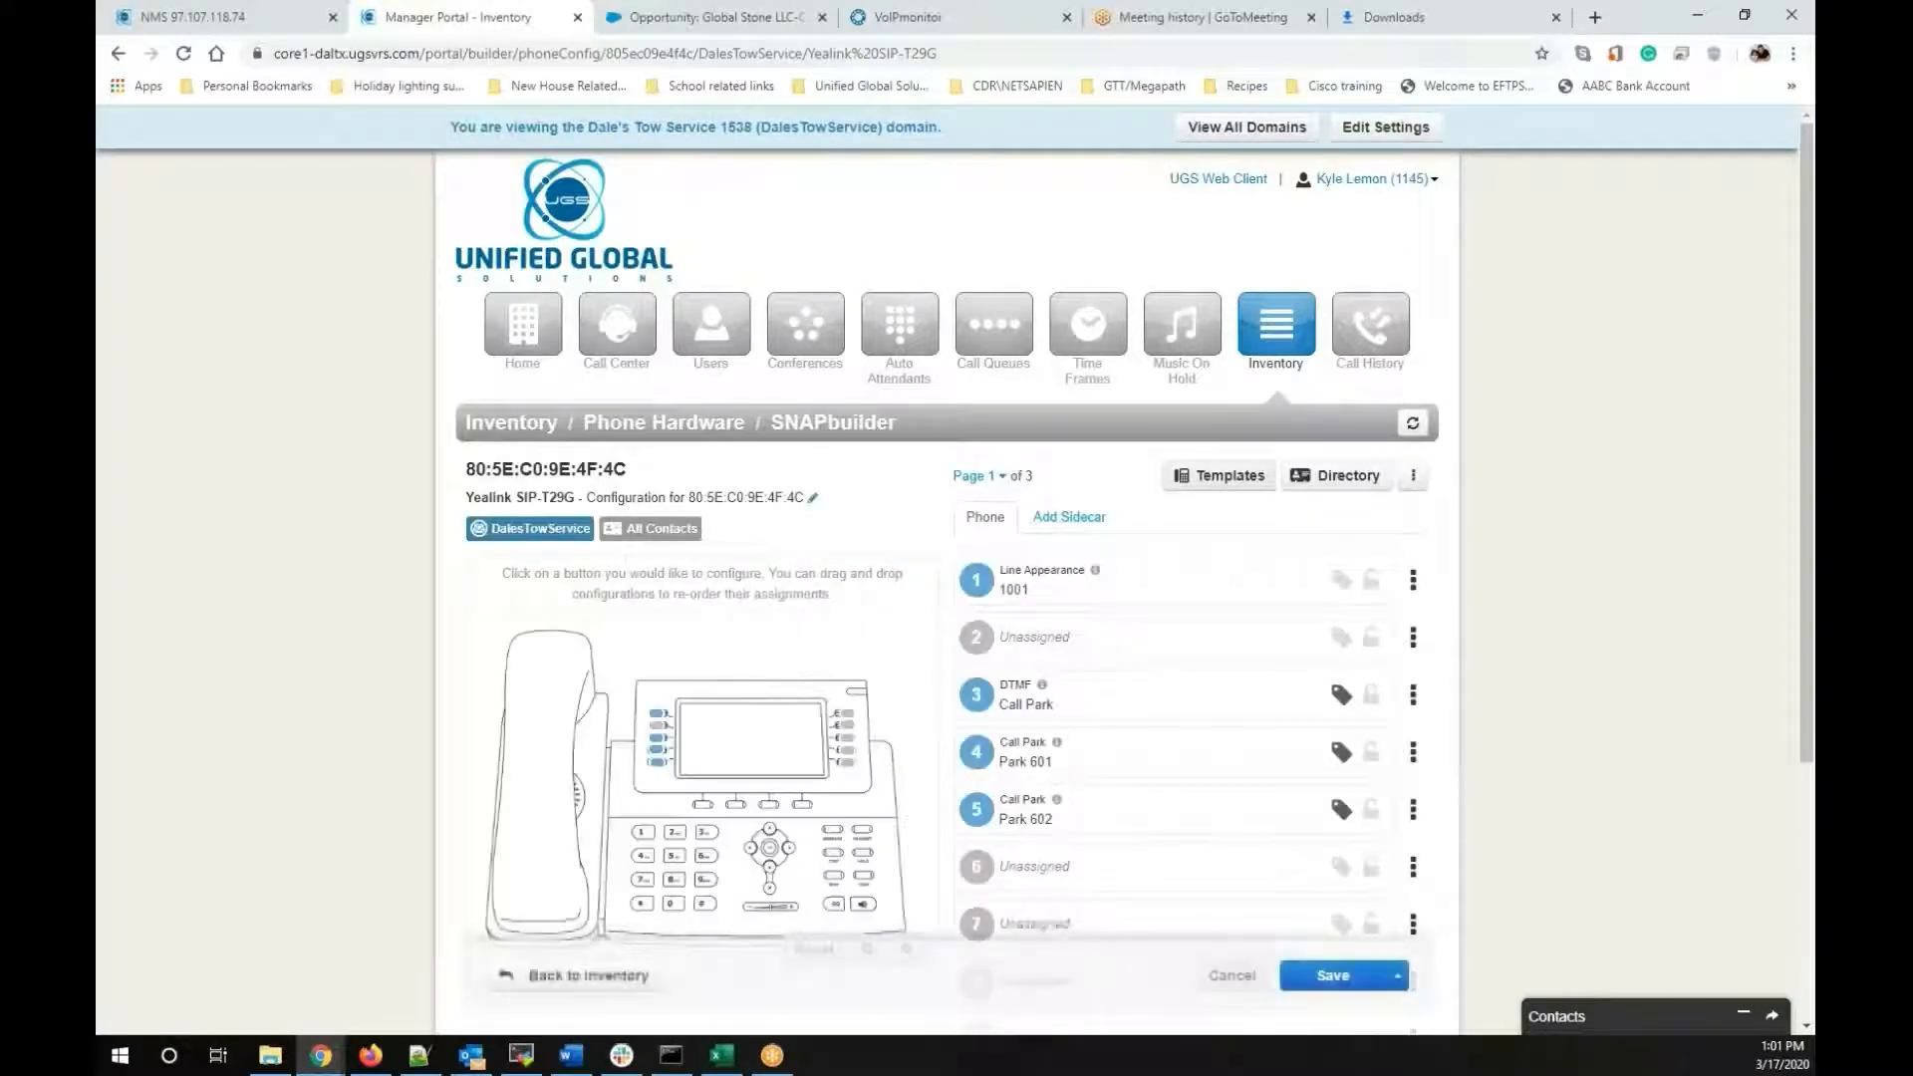
pyautogui.click(1219, 475)
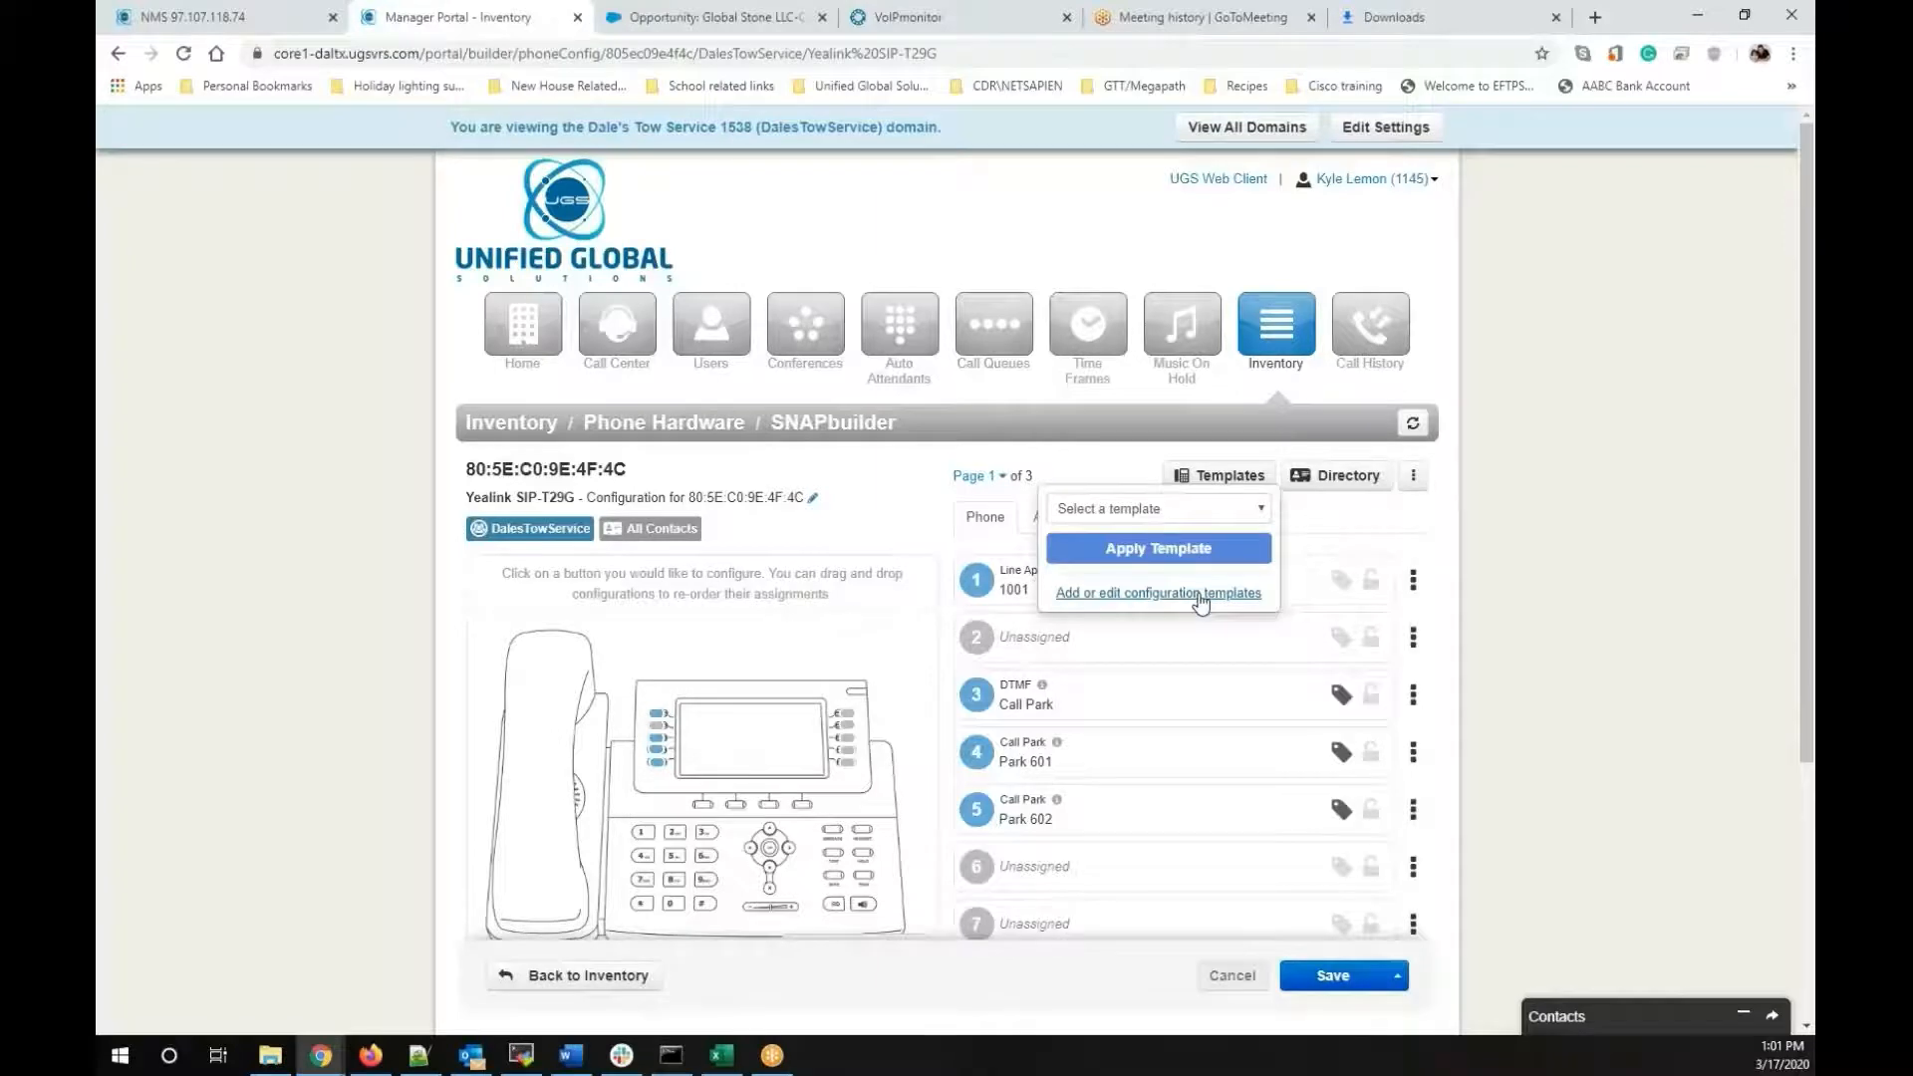
pyautogui.click(1201, 595)
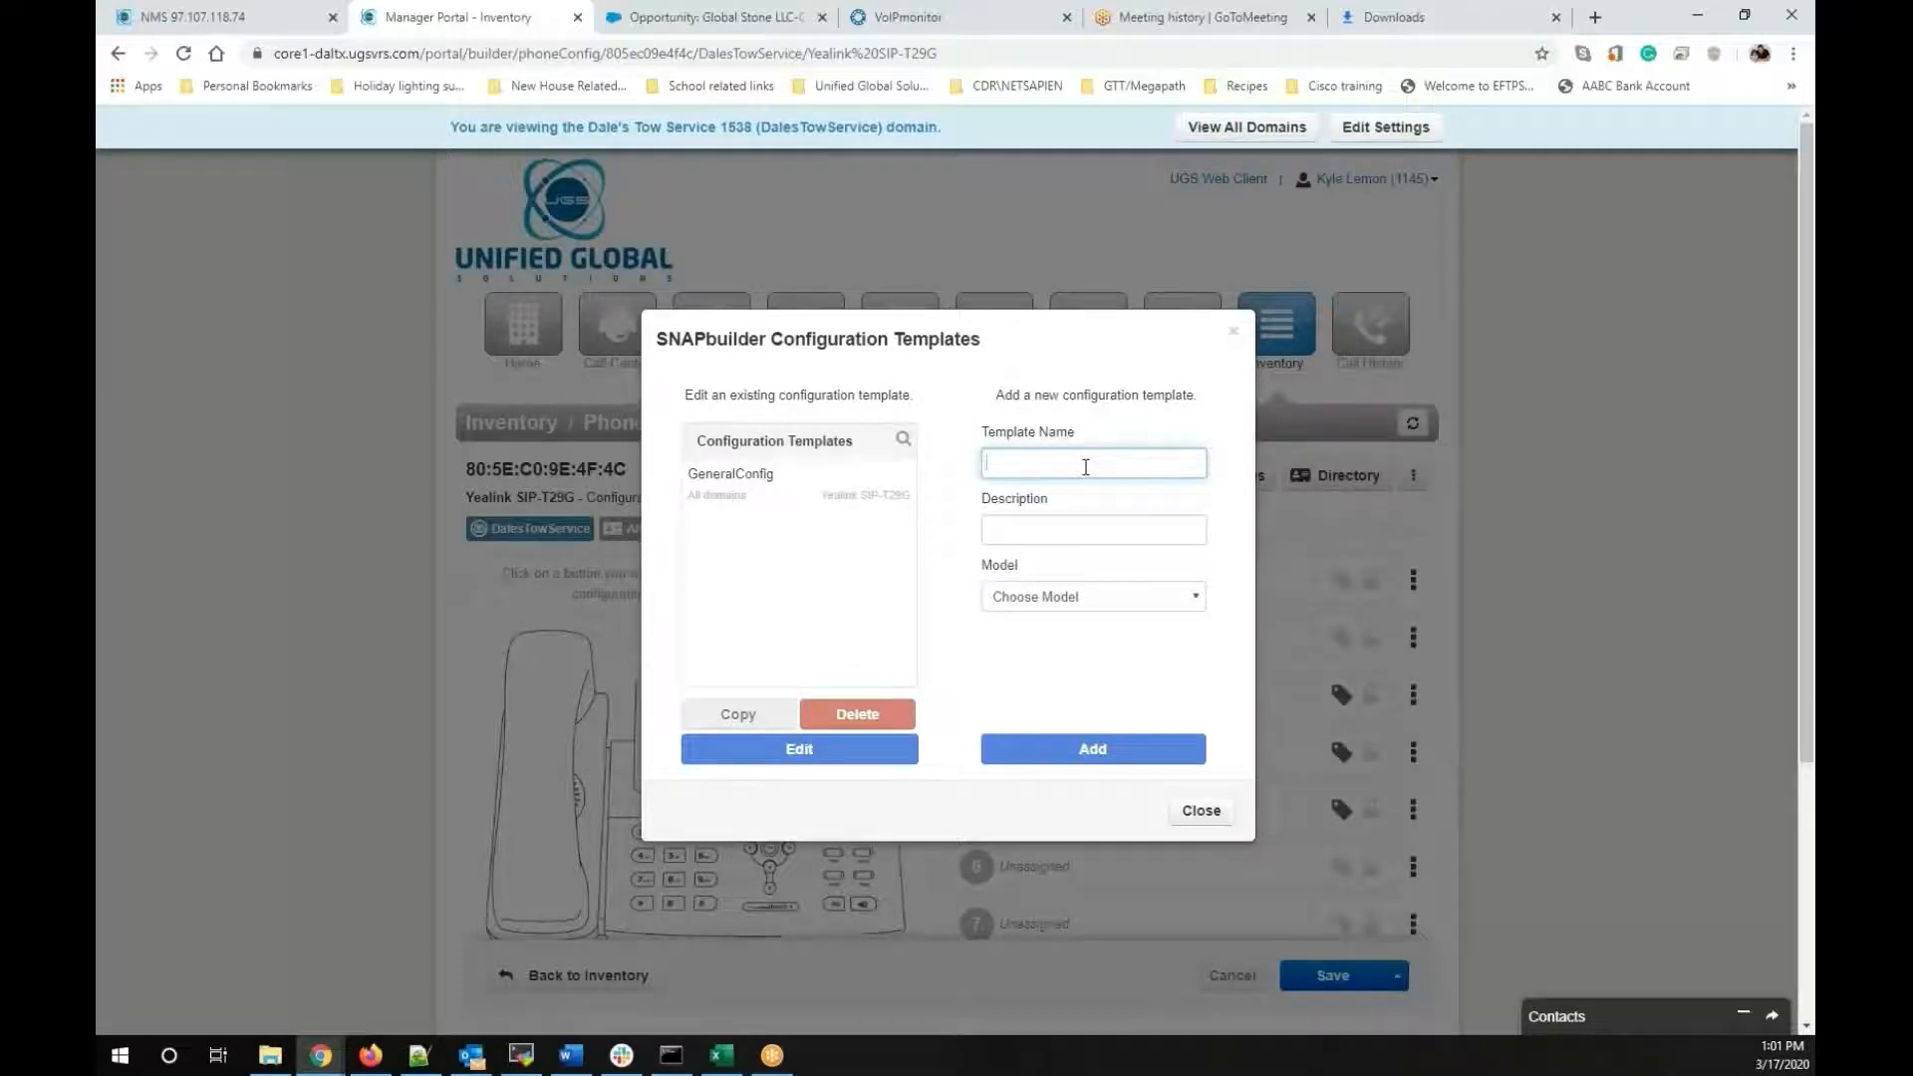
# Name the new configuration template DalesTowService and give it the description T29G
pyautogui.write('Dales')
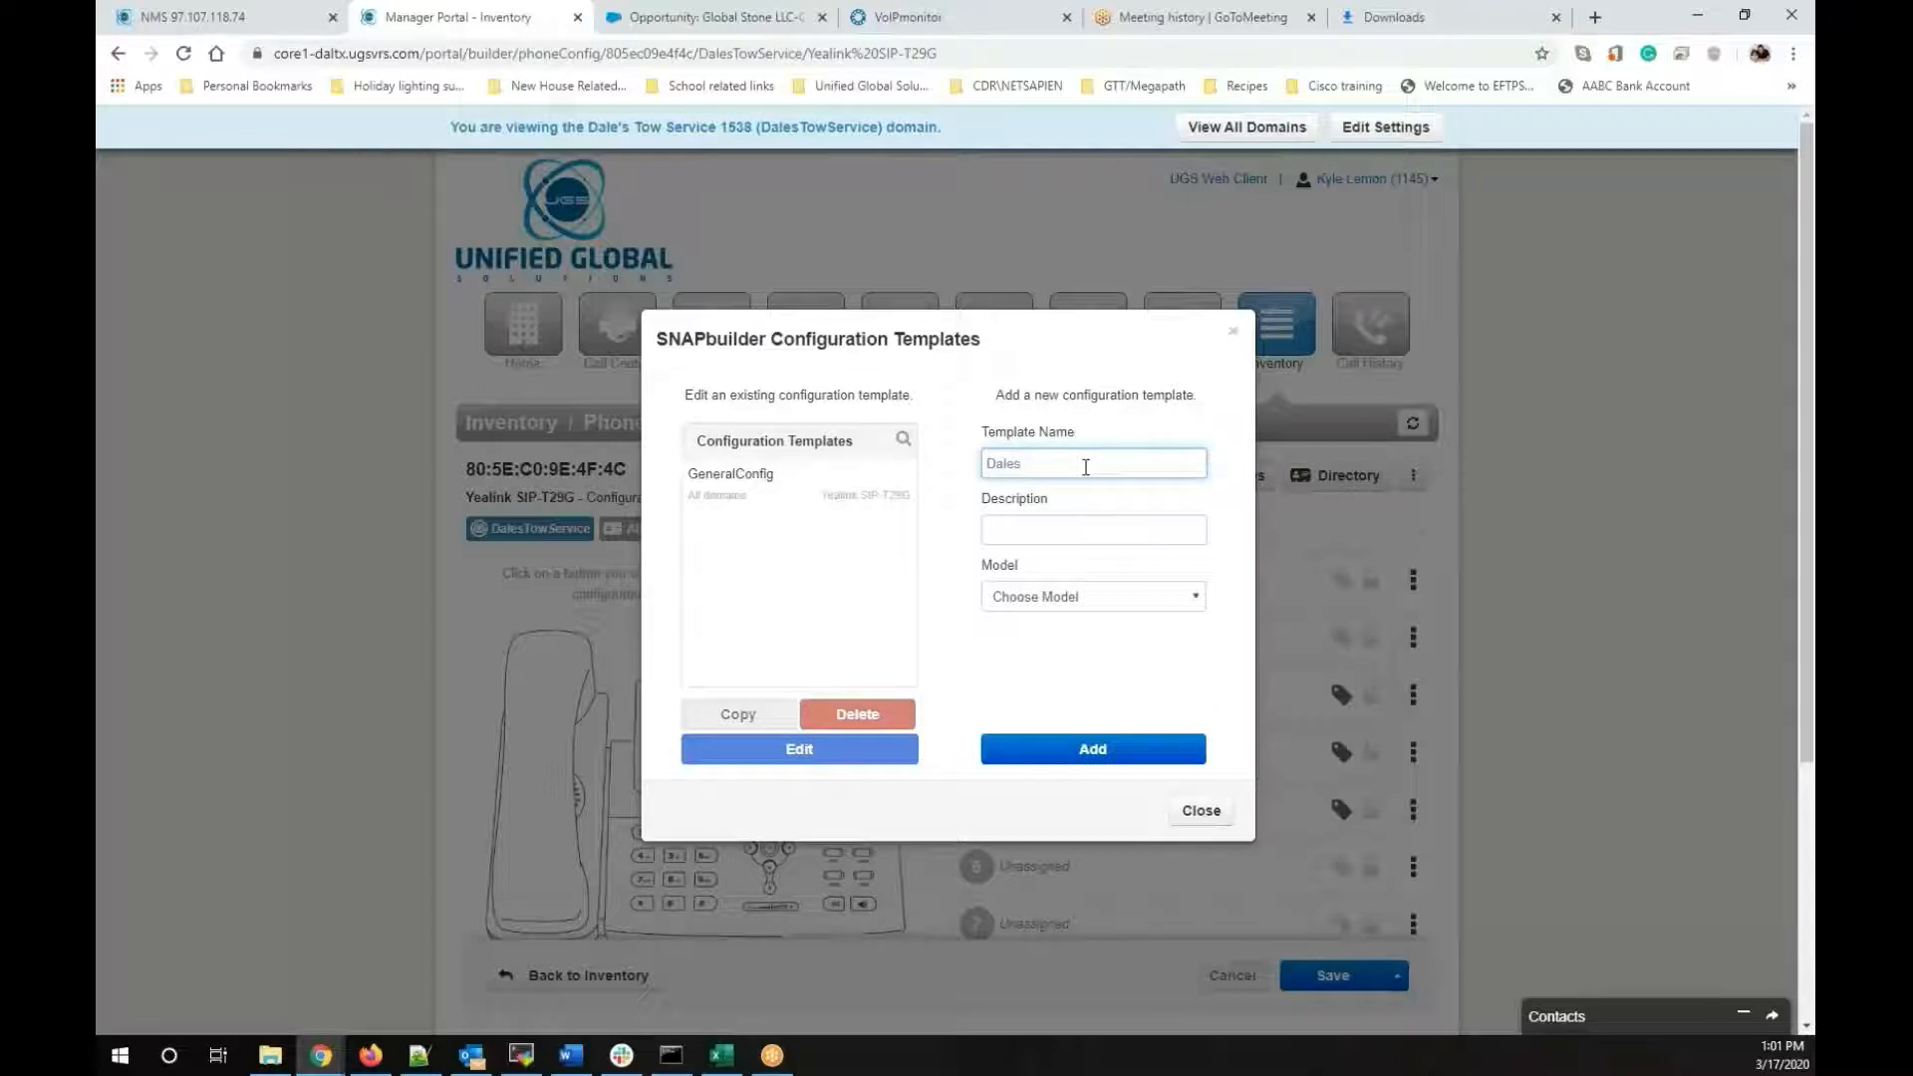
pyautogui.write('To')
pyautogui.write('ow')
pyautogui.write('Servic')
pyautogui.write('e')
pyautogui.press('Tab')
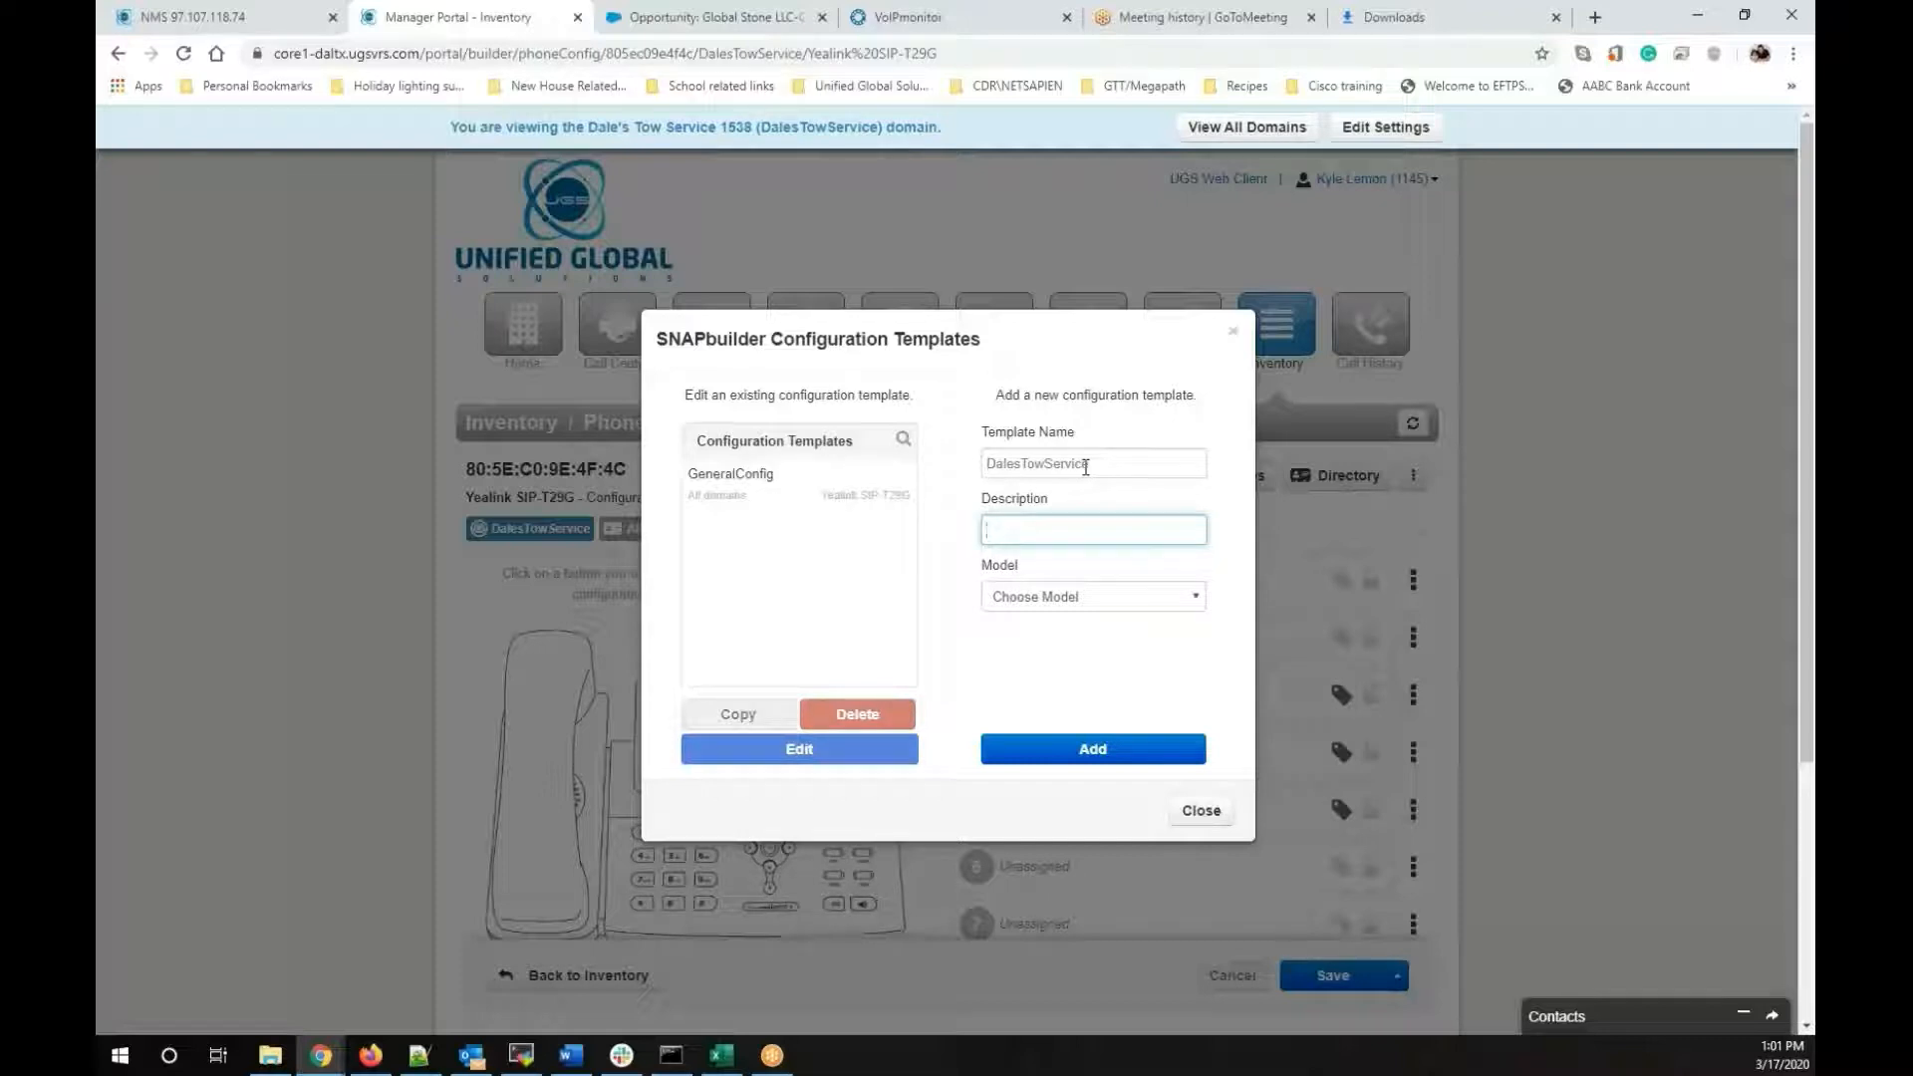
pyautogui.write('T29G')
# Choose Yealink SIP-T29G as the new template's model and add the template
pyautogui.click(1063, 598)
pyautogui.scroll(-3, 1092, 524)
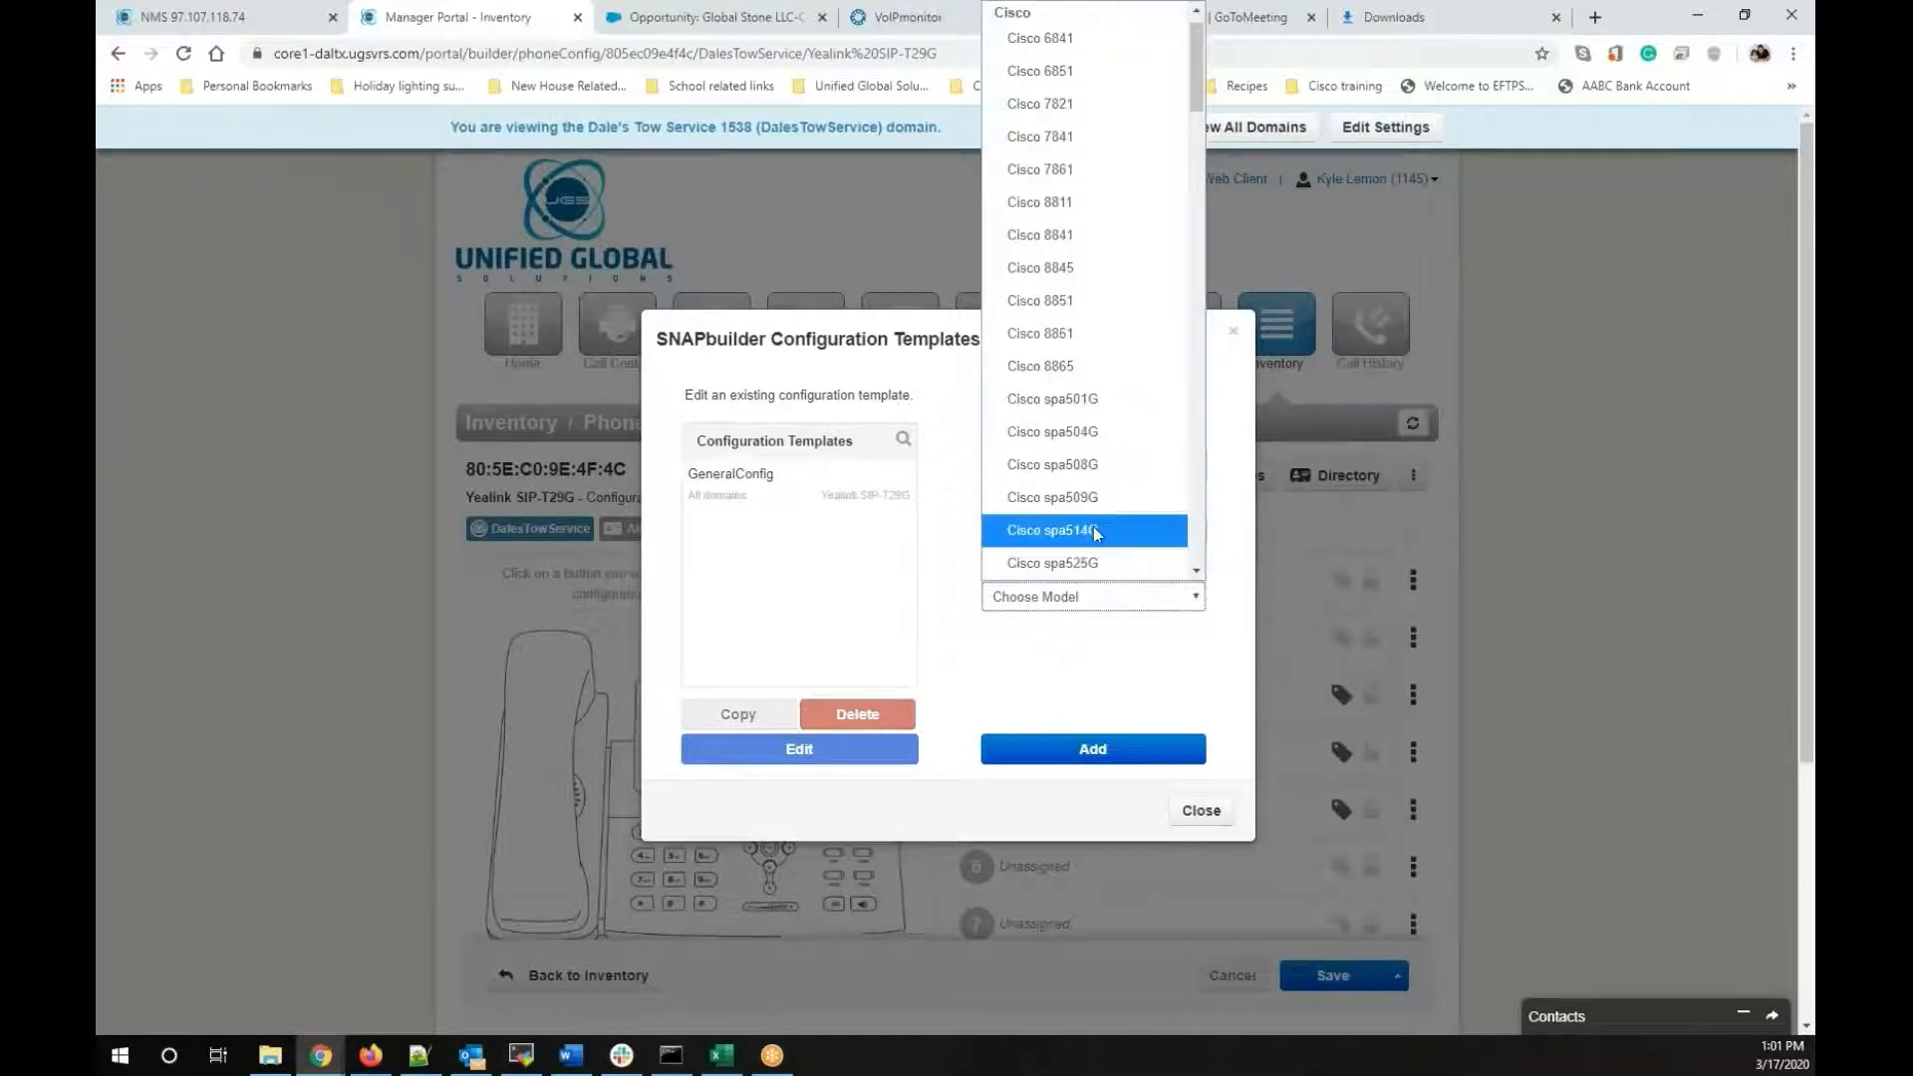
pyautogui.scroll(-2, 1092, 524)
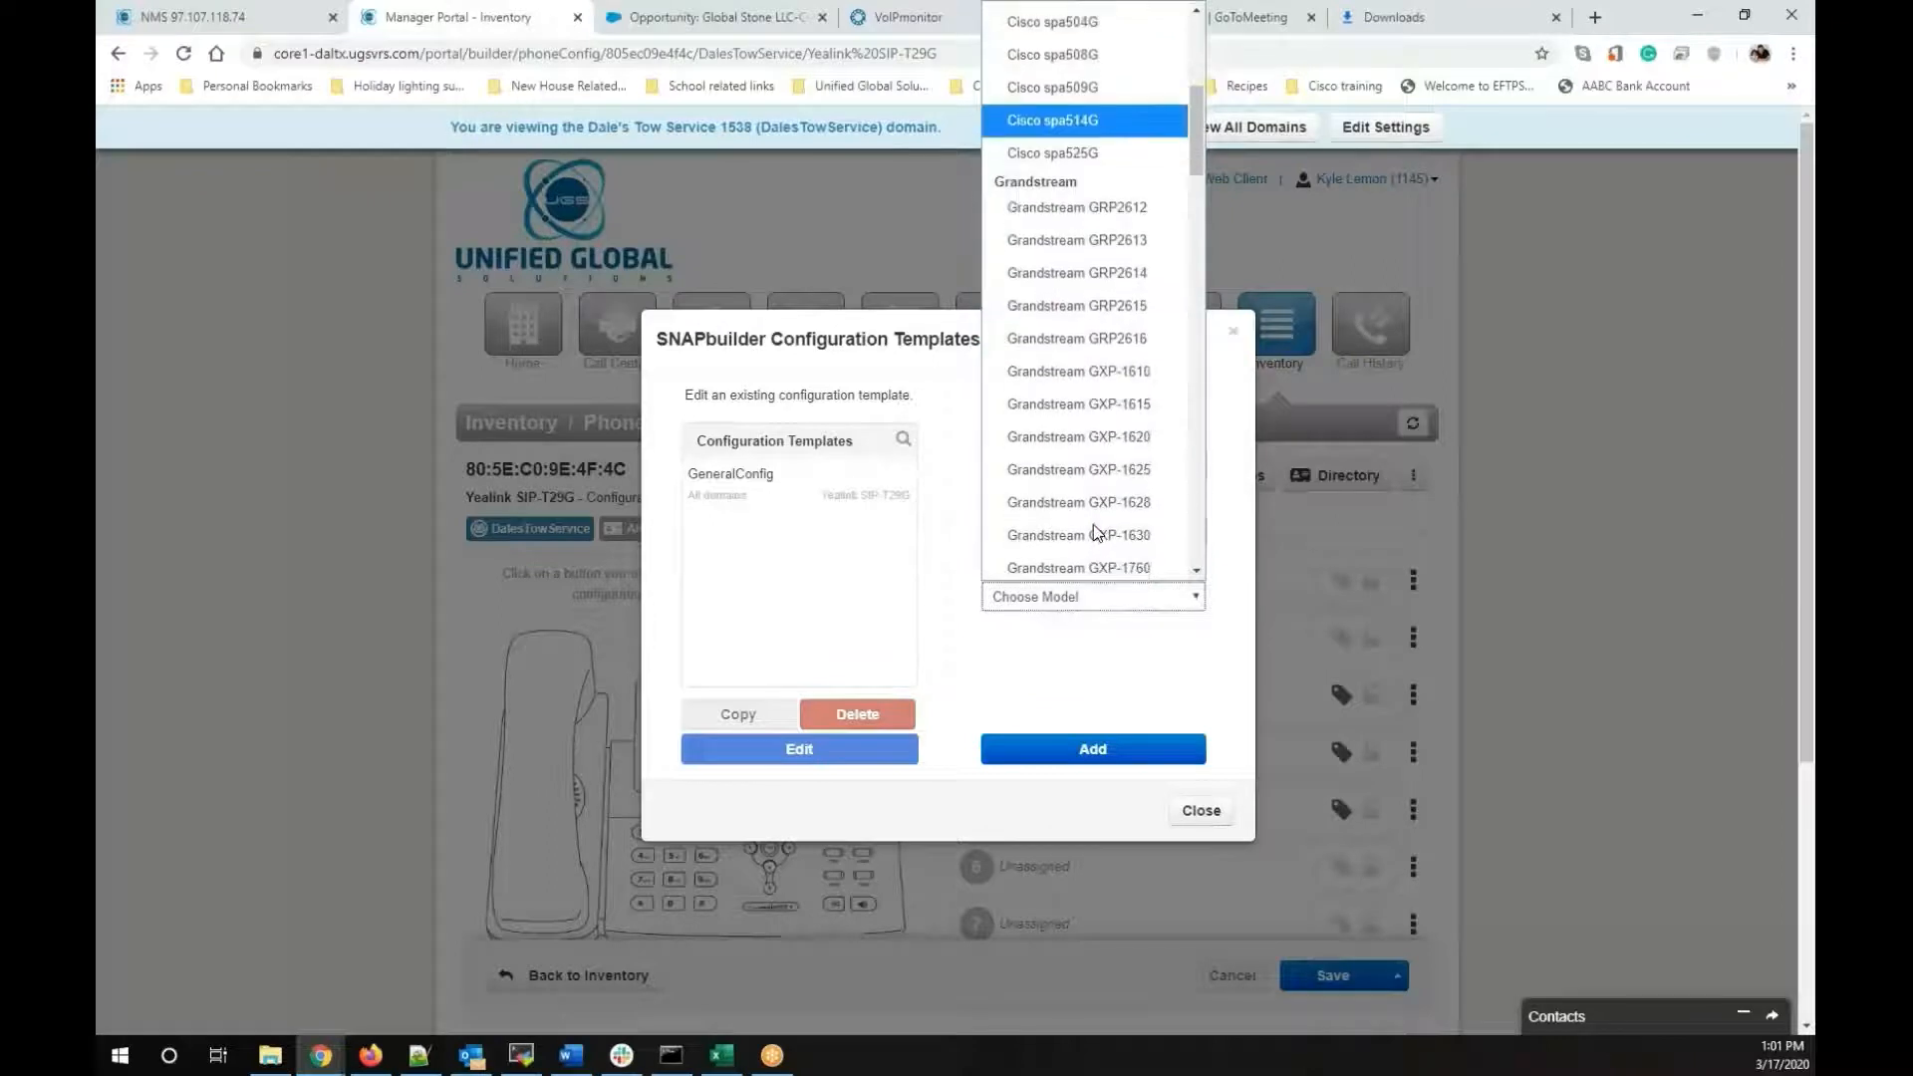
pyautogui.scroll(-2, 1096, 531)
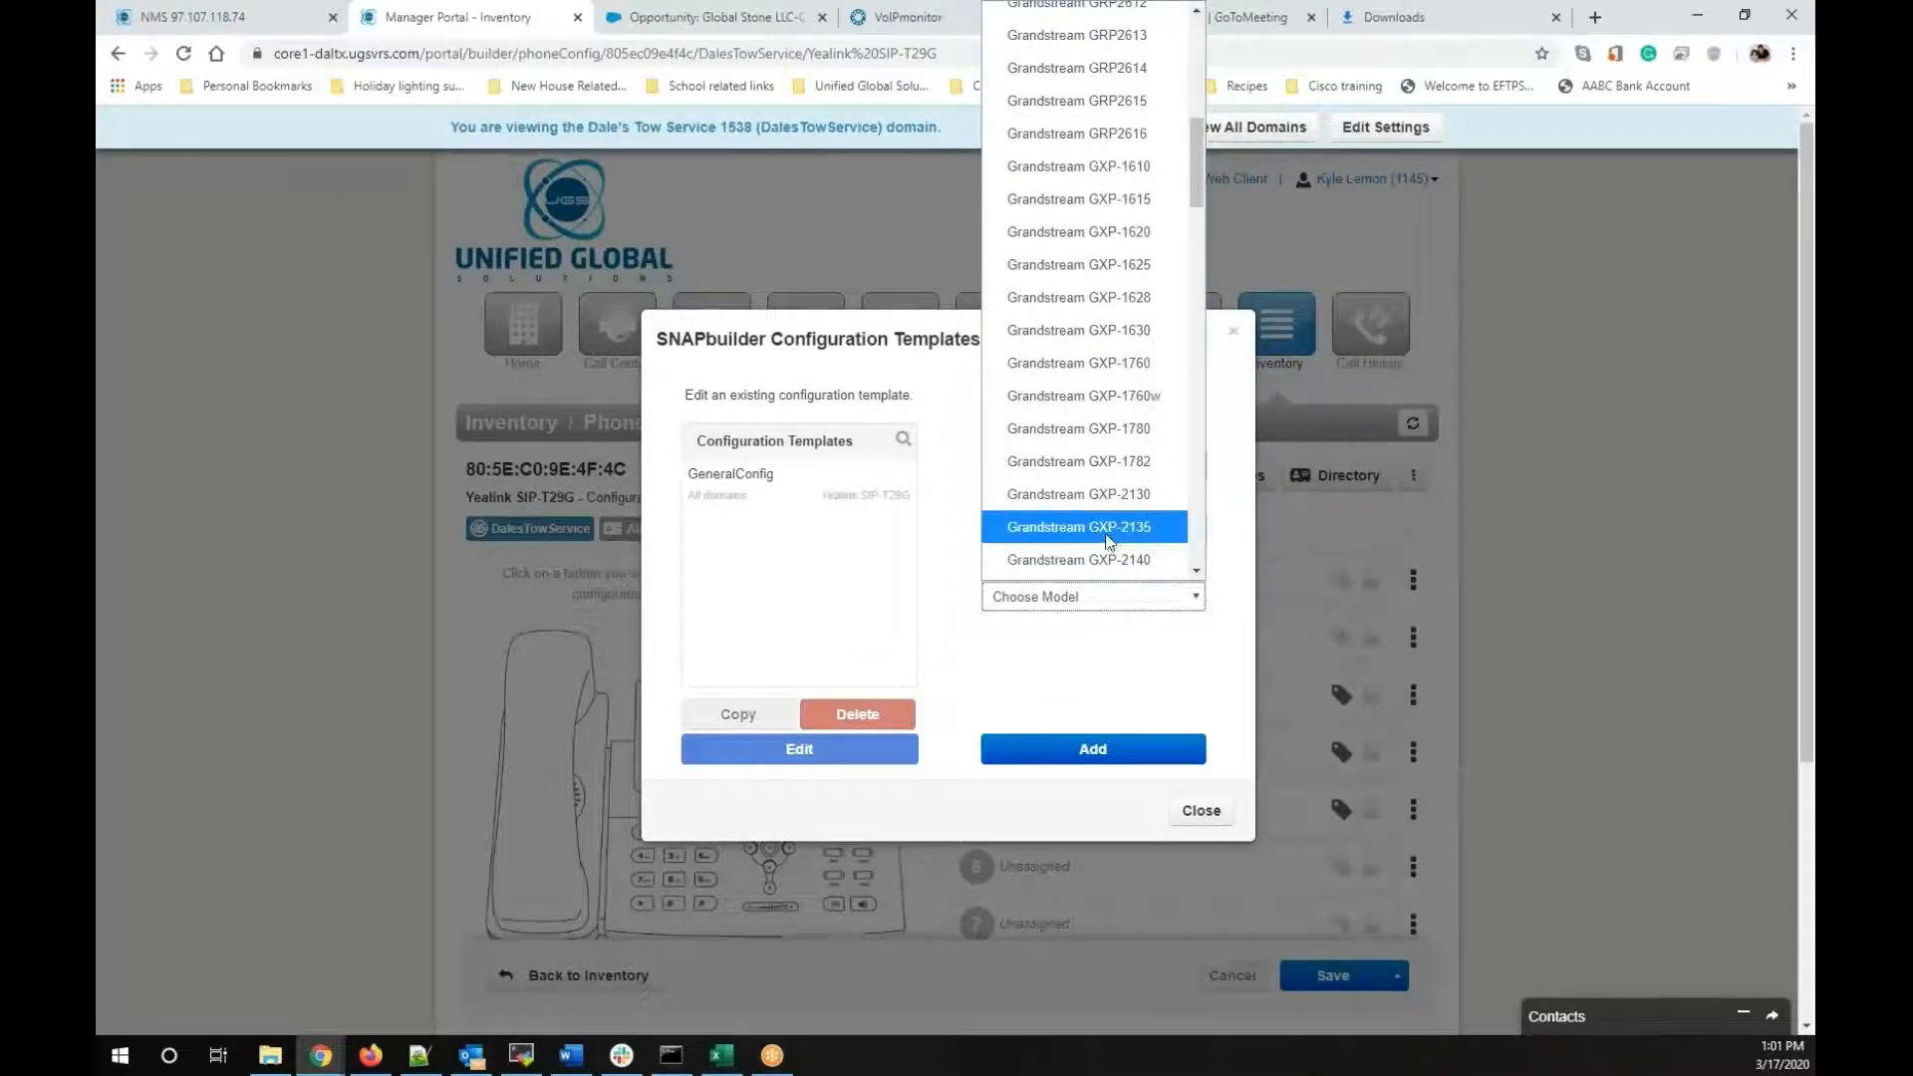
pyautogui.scroll(-4, 1104, 535)
pyautogui.scroll(-2, 1102, 533)
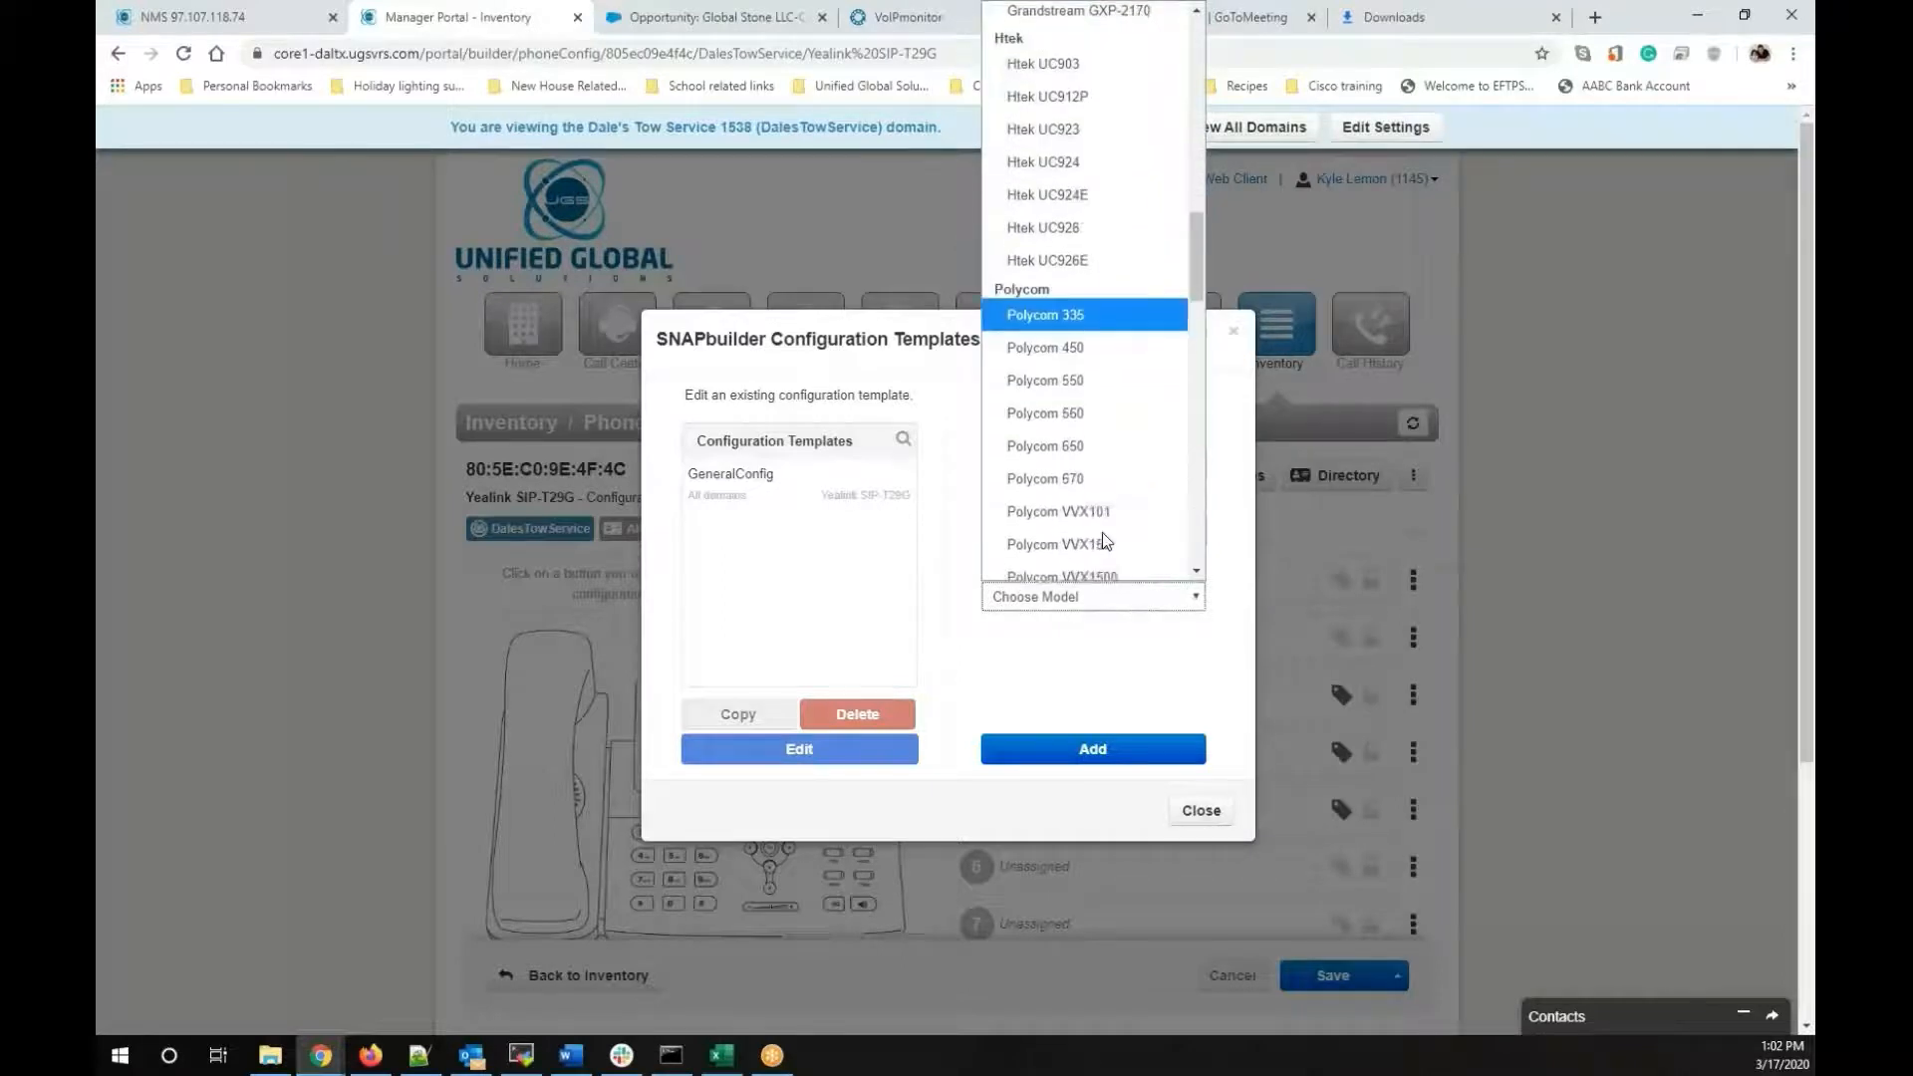
pyautogui.scroll(-6, 1103, 532)
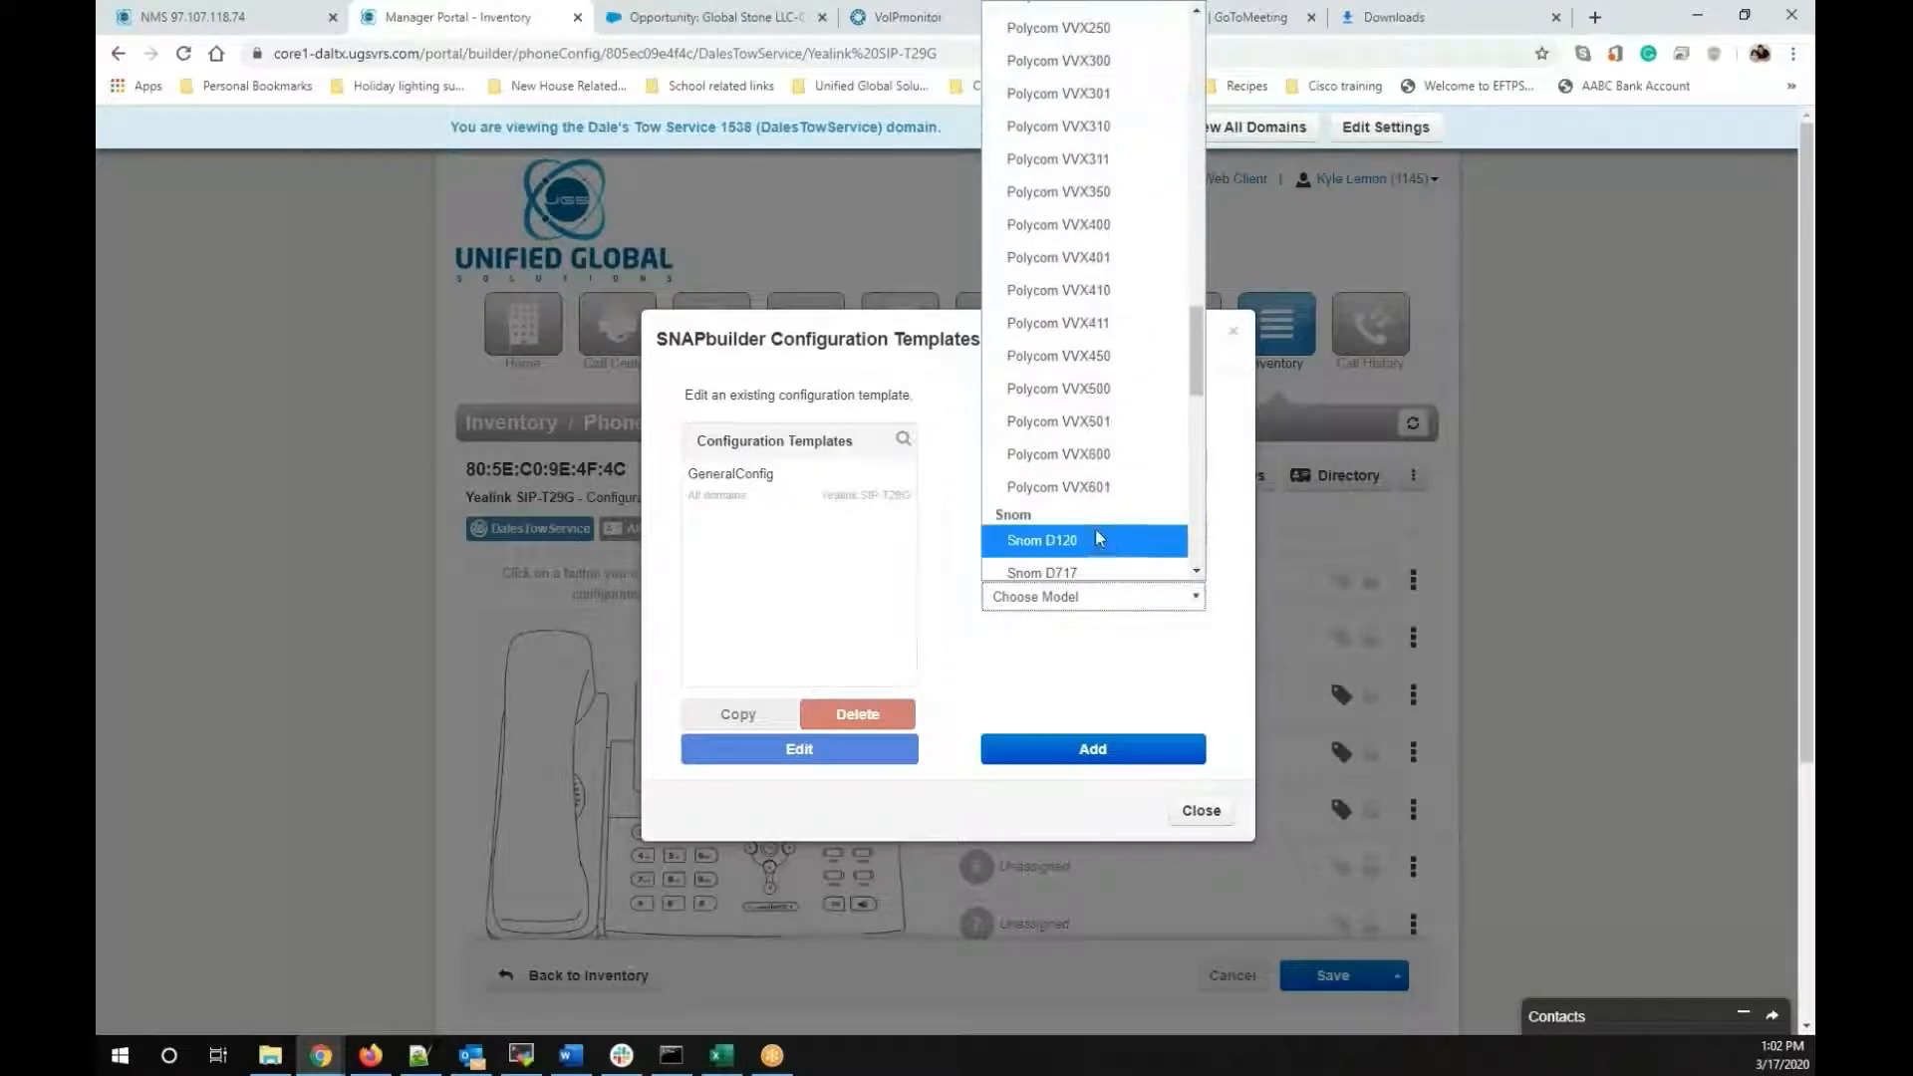
pyautogui.scroll(-4, 1098, 538)
pyautogui.scroll(-4, 1096, 528)
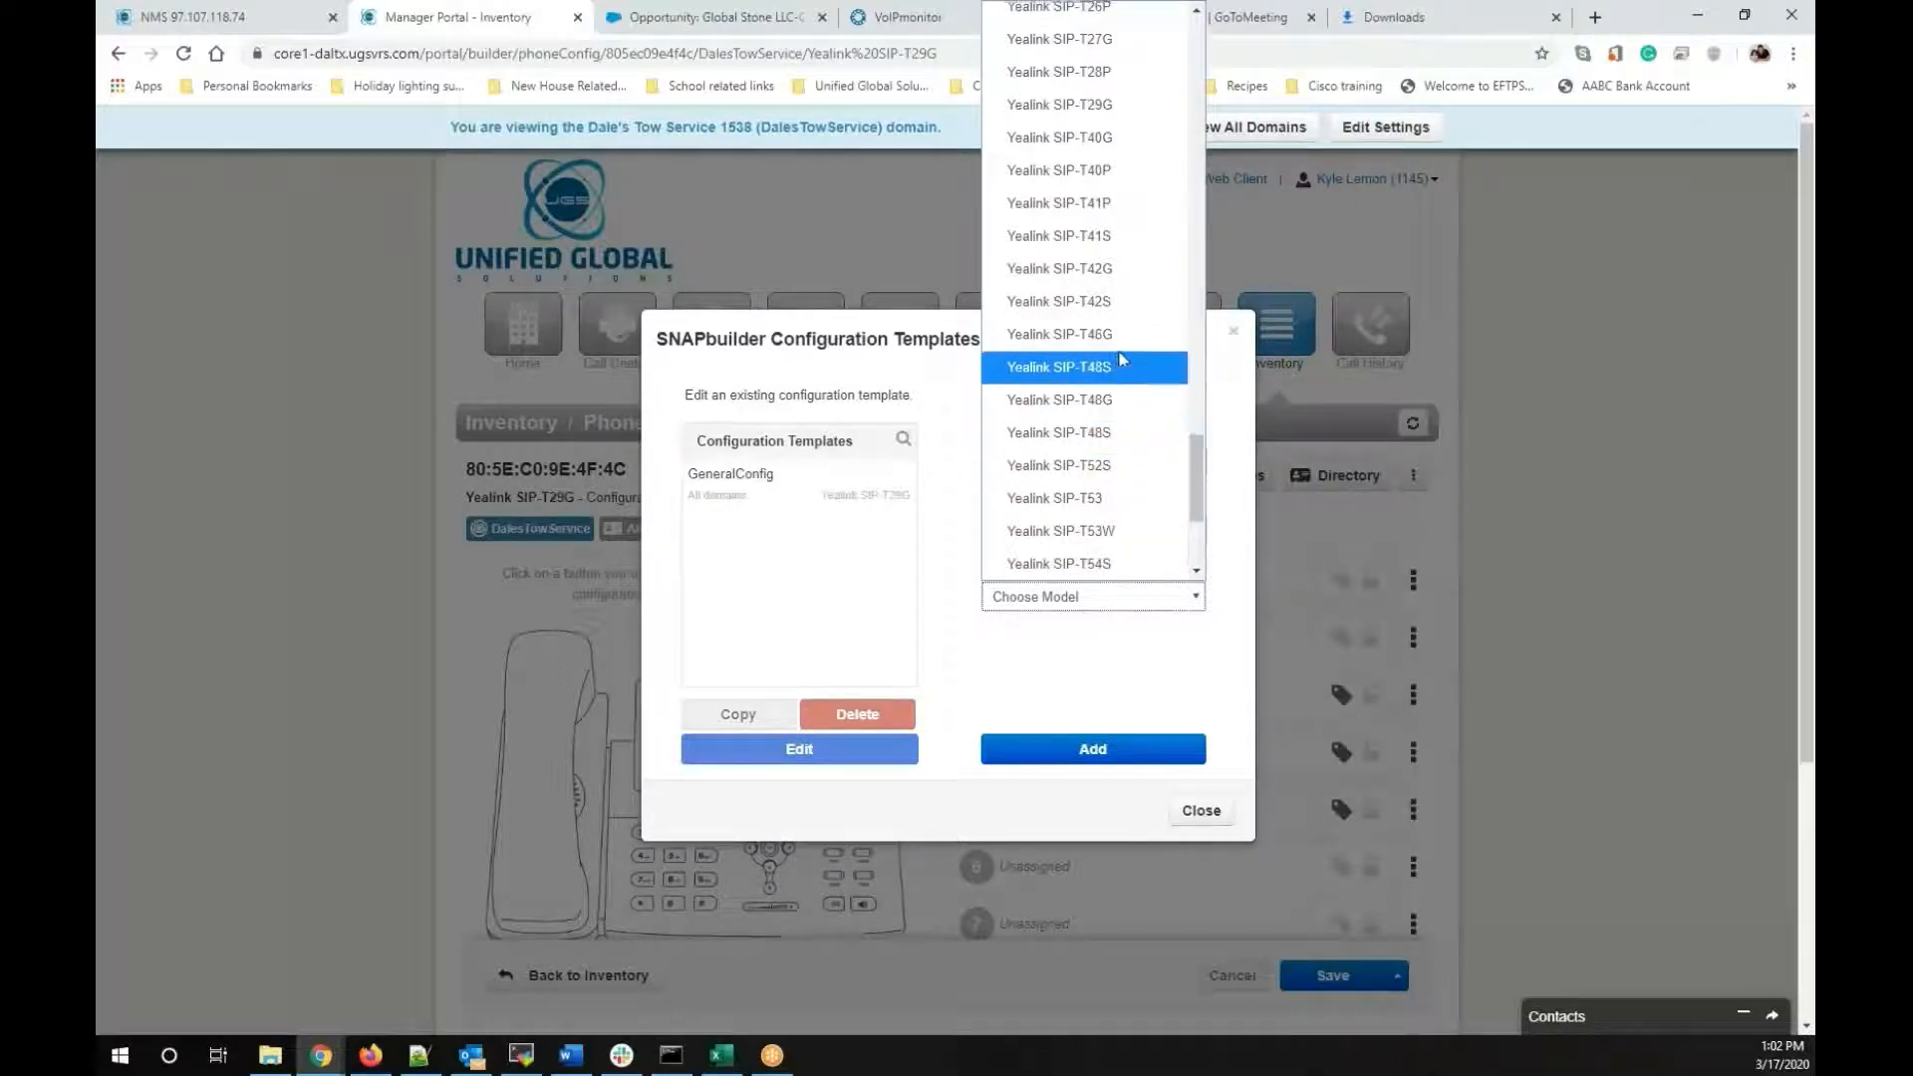
pyautogui.scroll(2, 1123, 359)
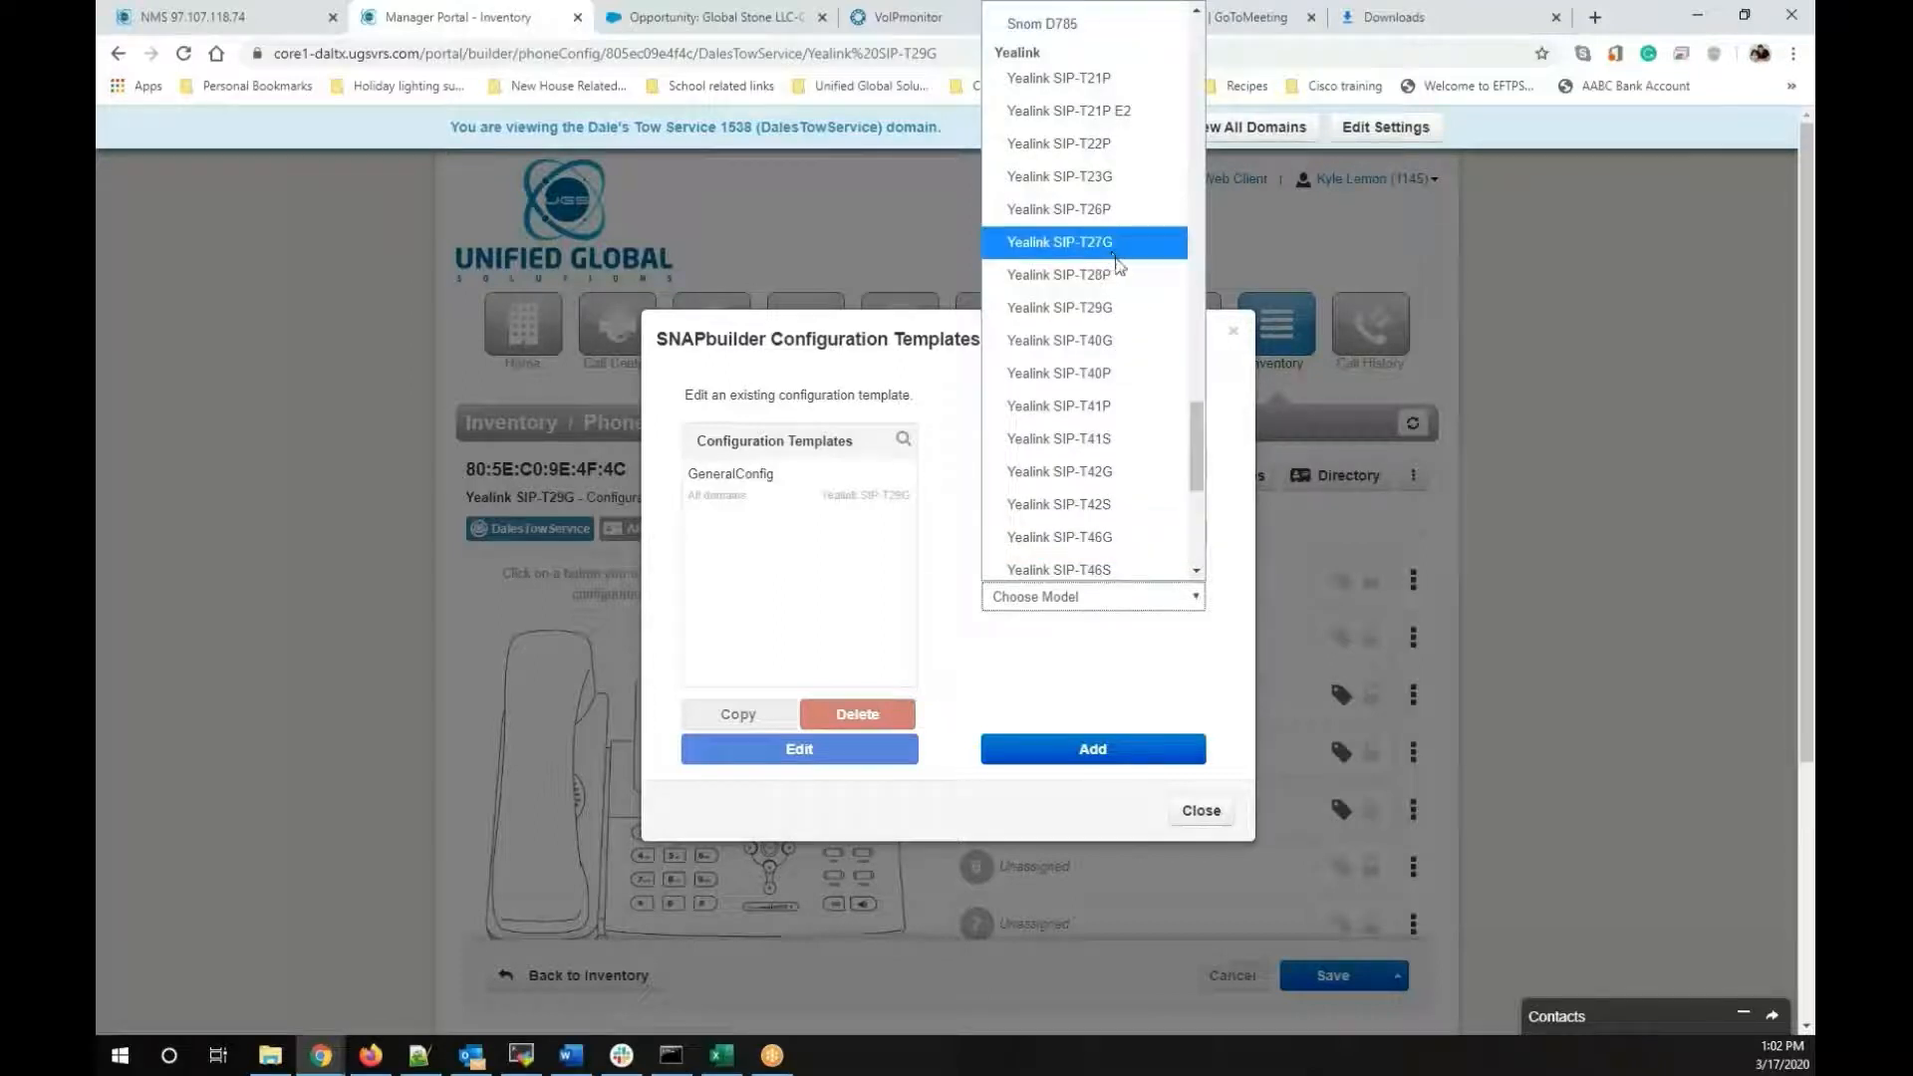
pyautogui.click(1123, 316)
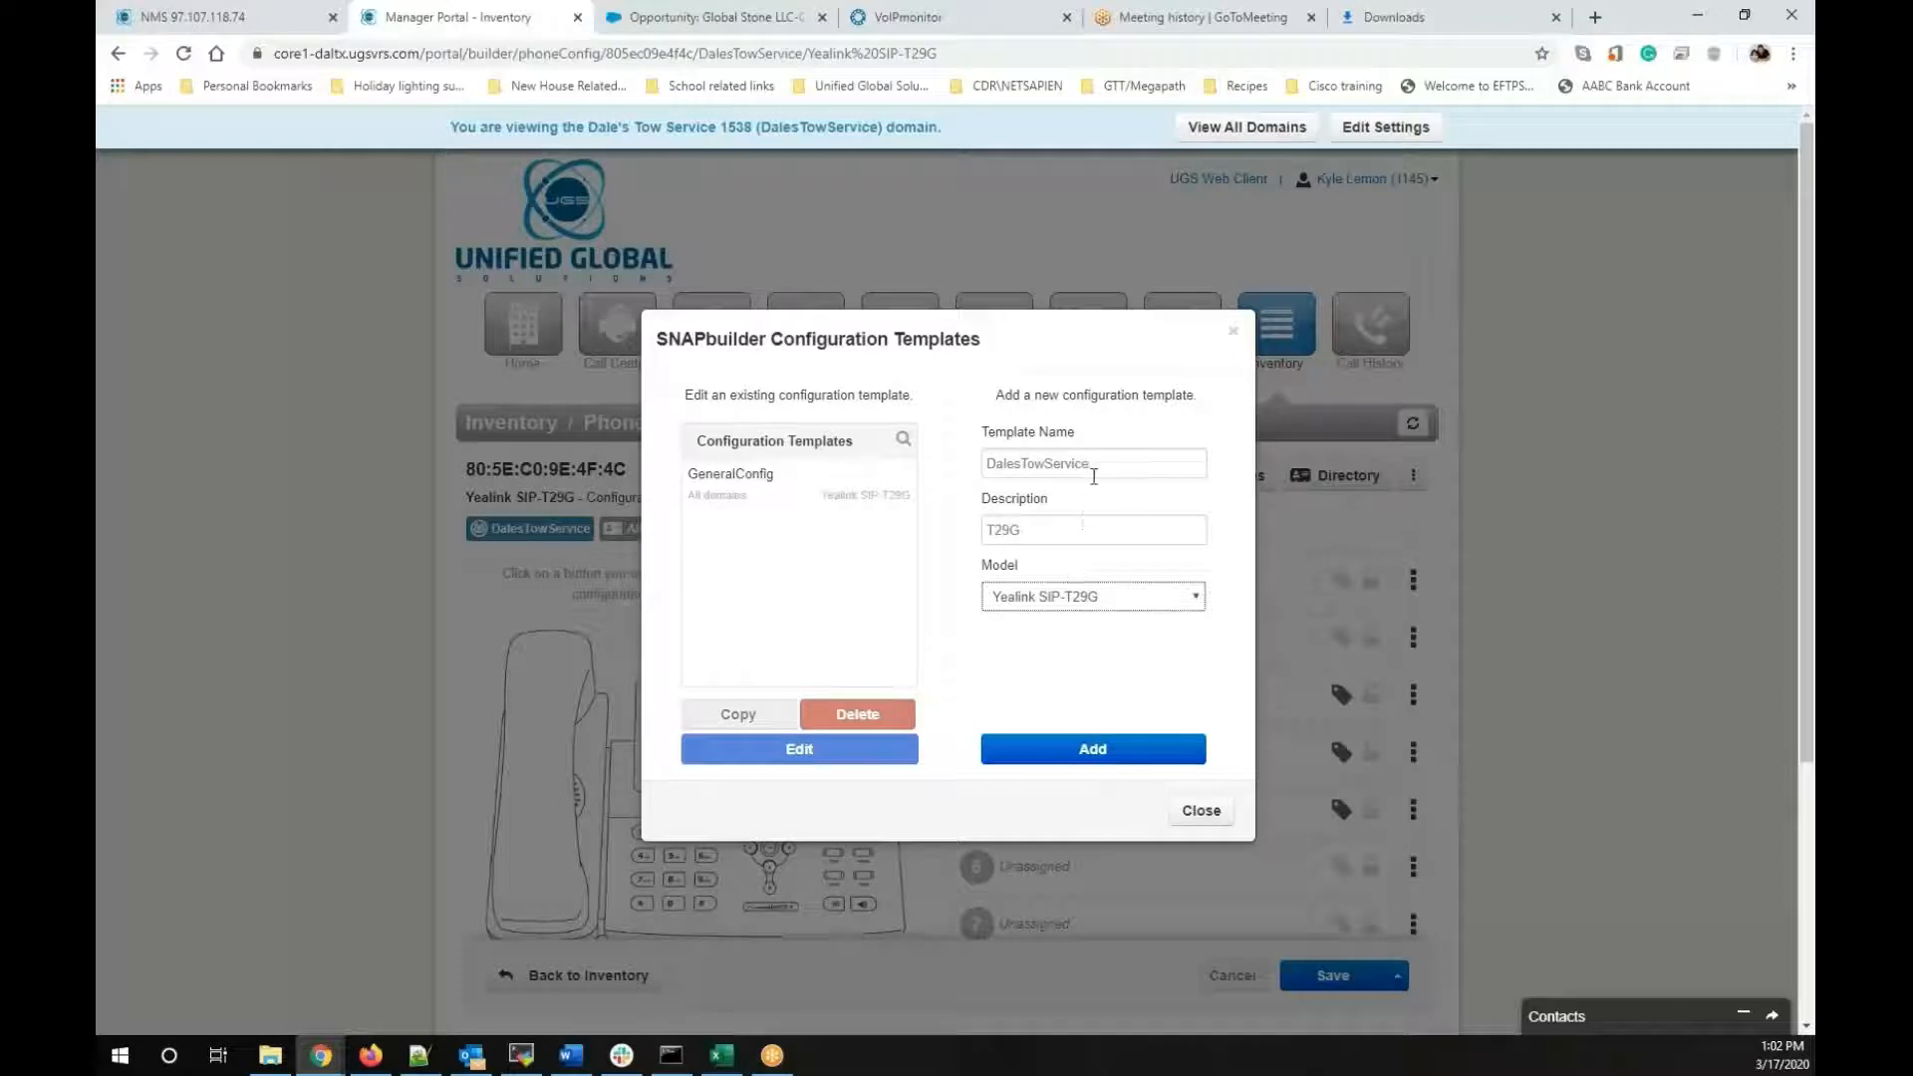
pyautogui.click(1115, 754)
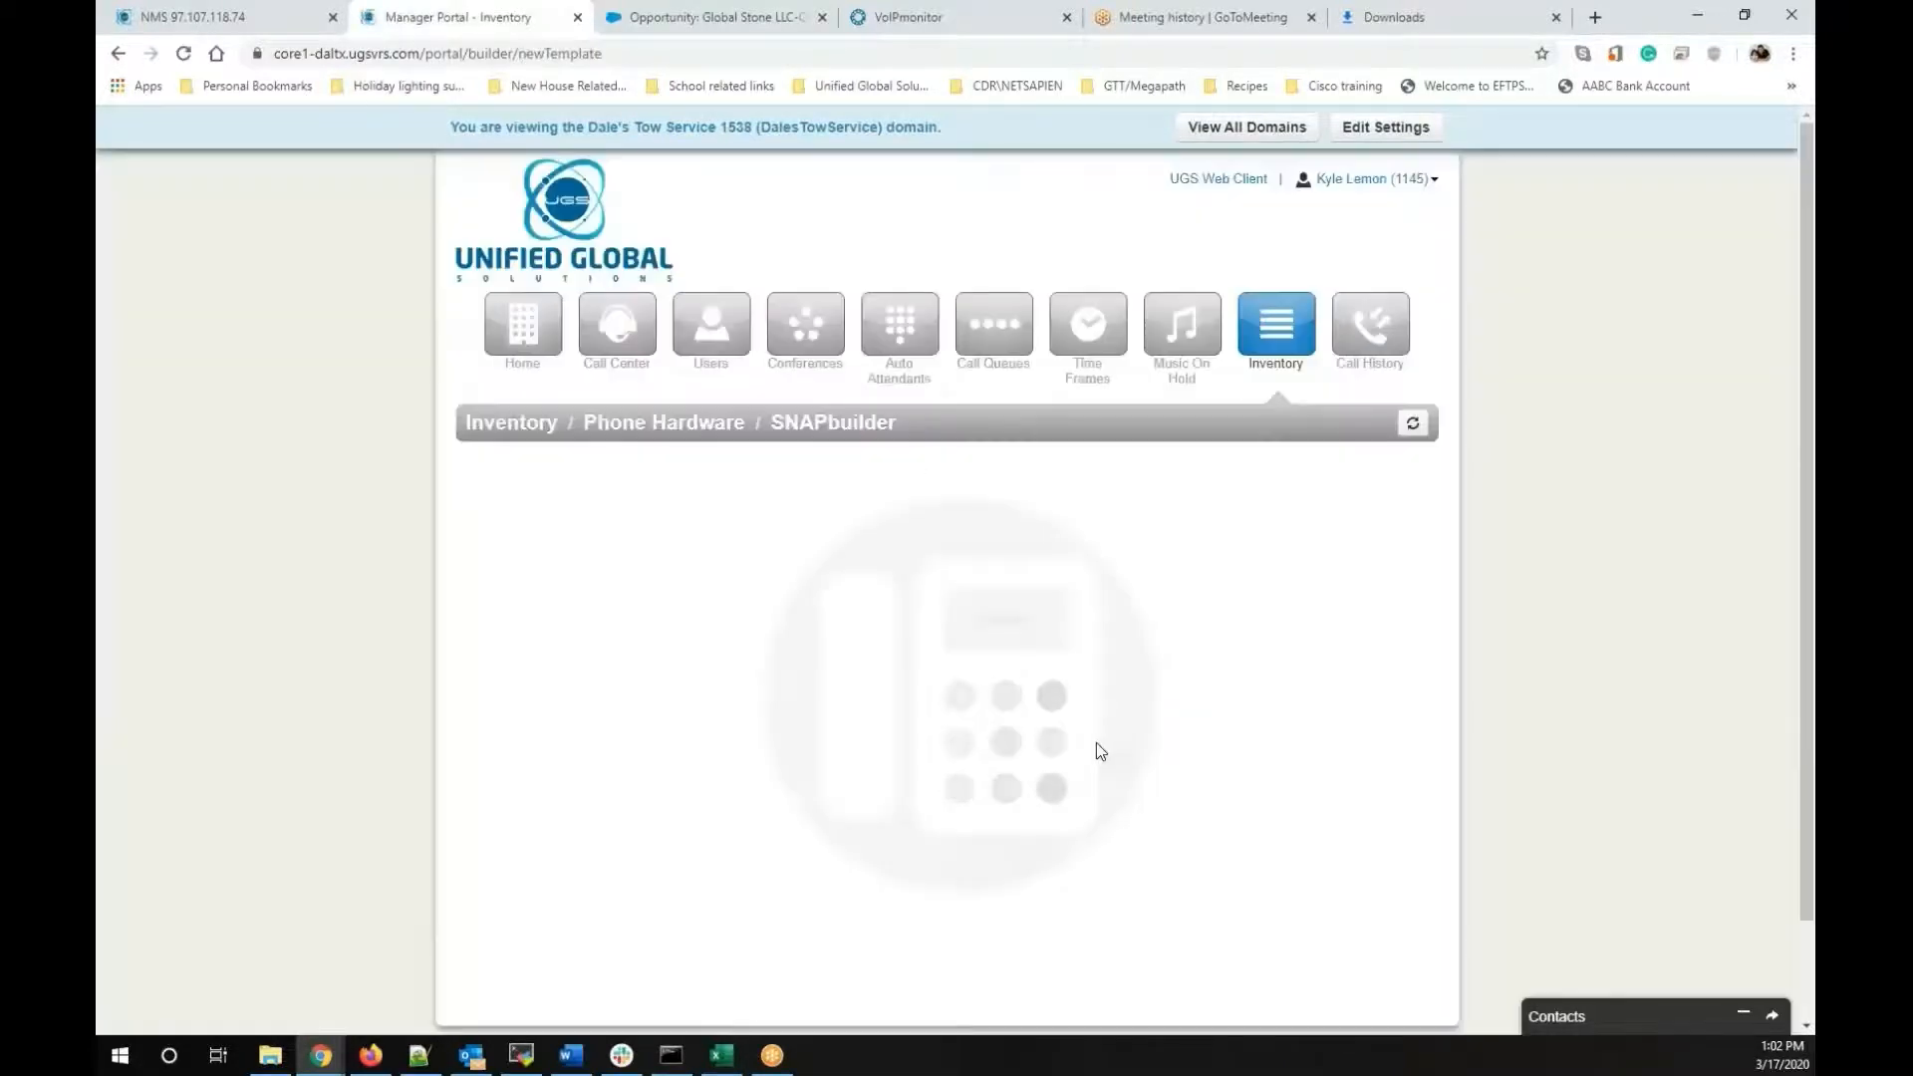
# Assign the Line Appearance feature to button 1 of the template
pyautogui.click(1055, 580)
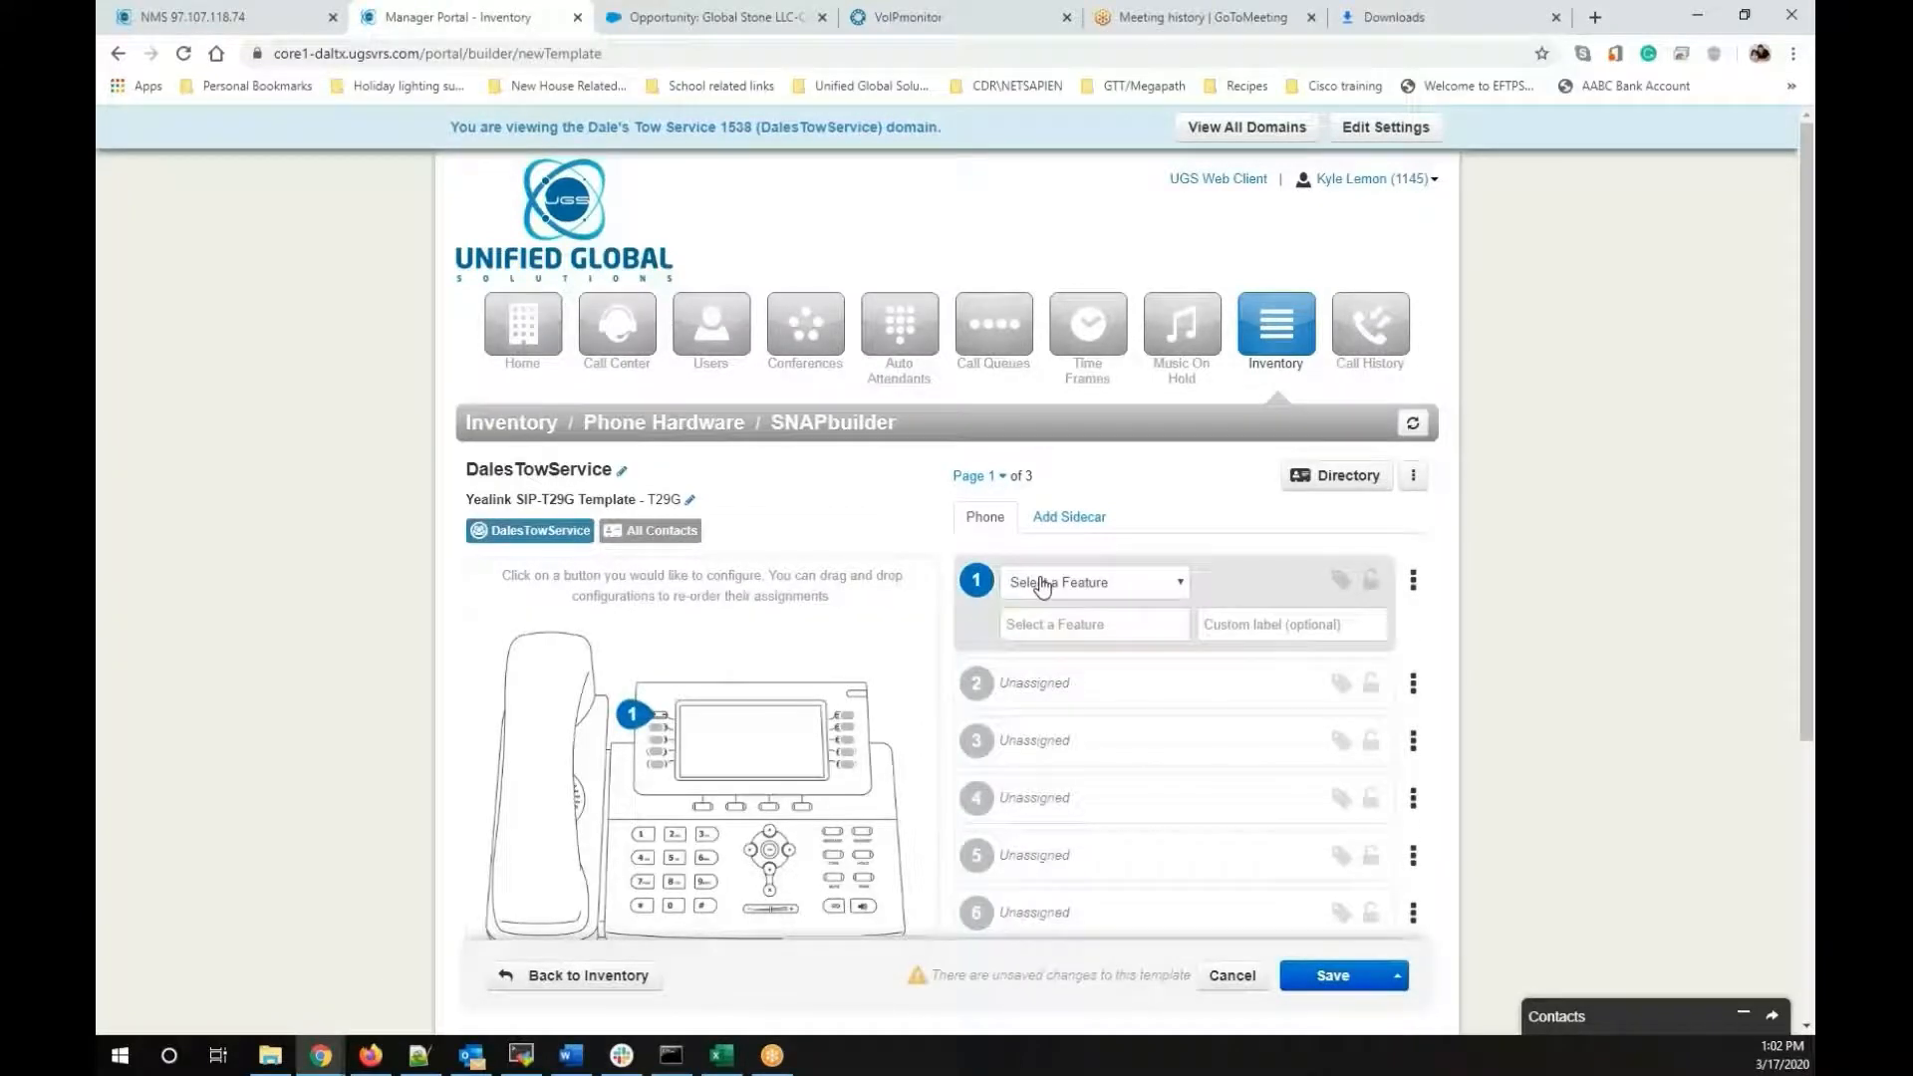
pyautogui.click(1042, 584)
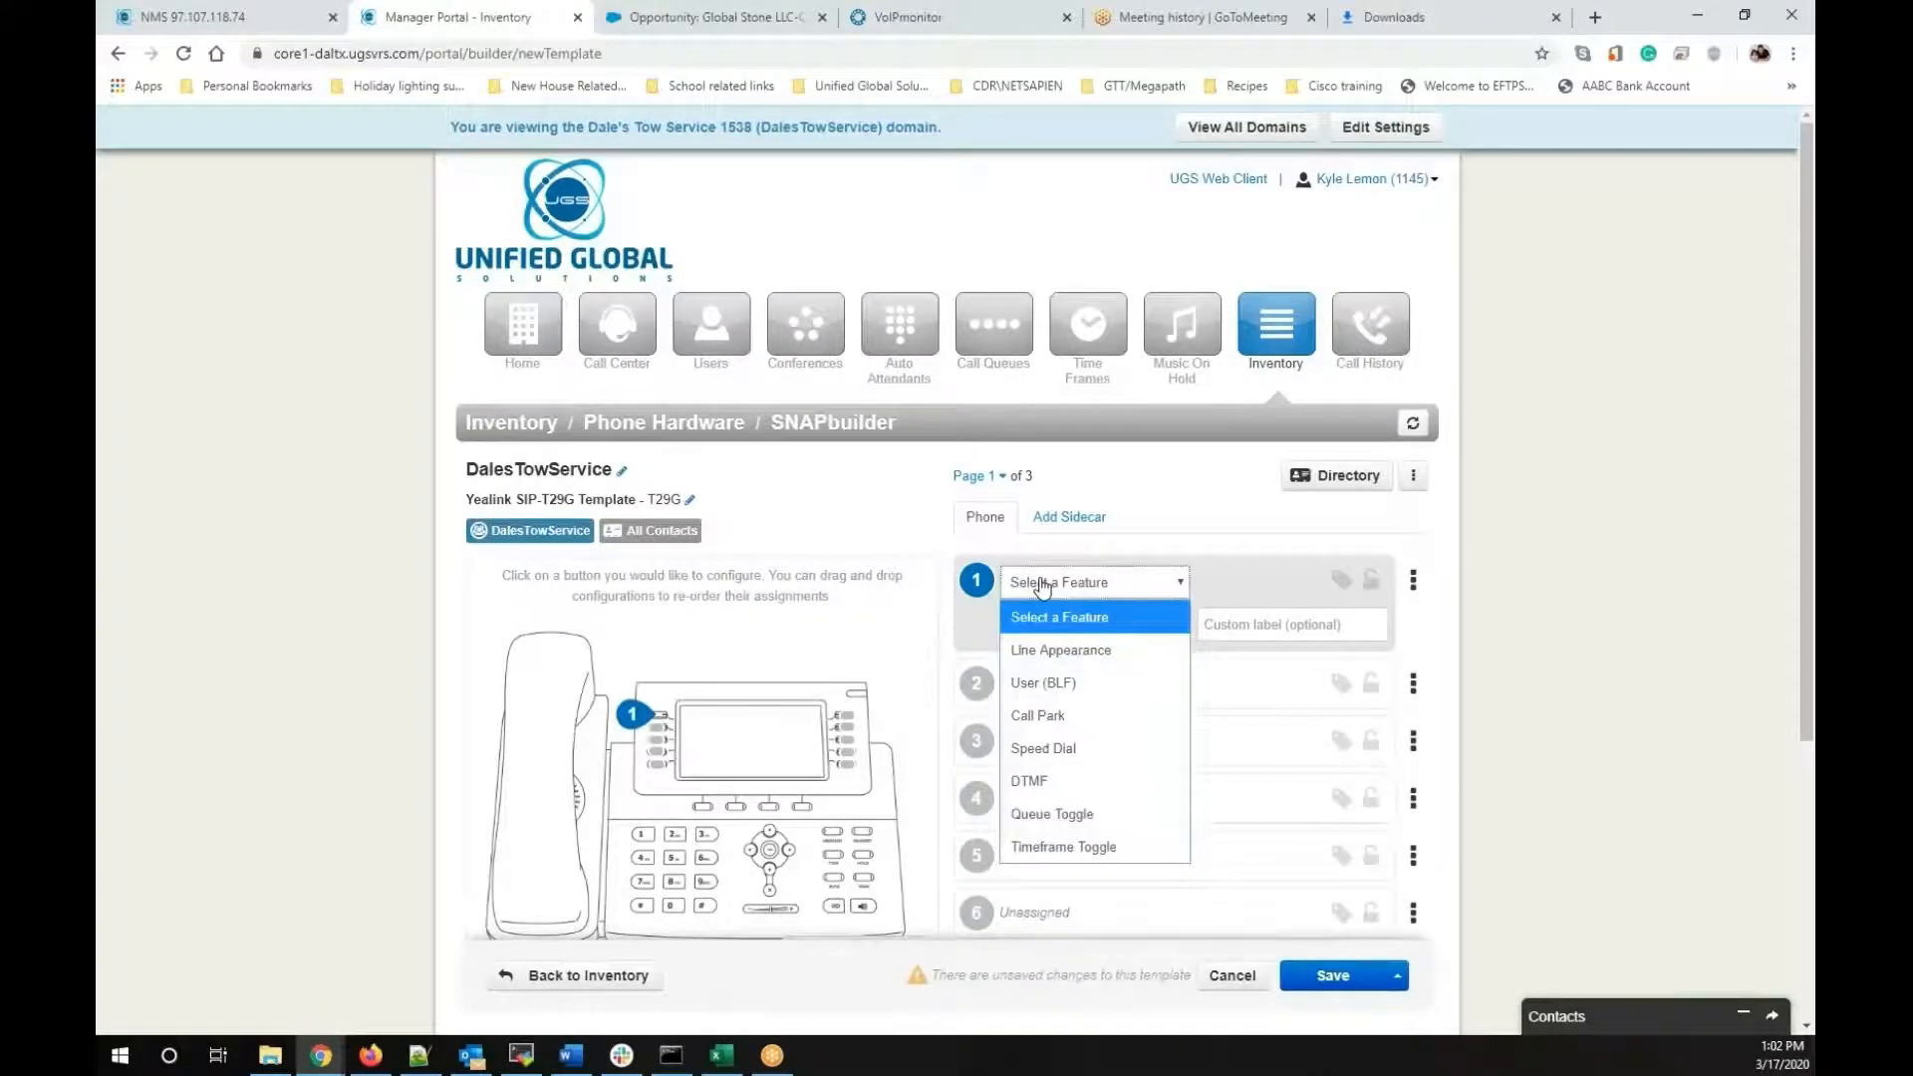
pyautogui.click(1063, 649)
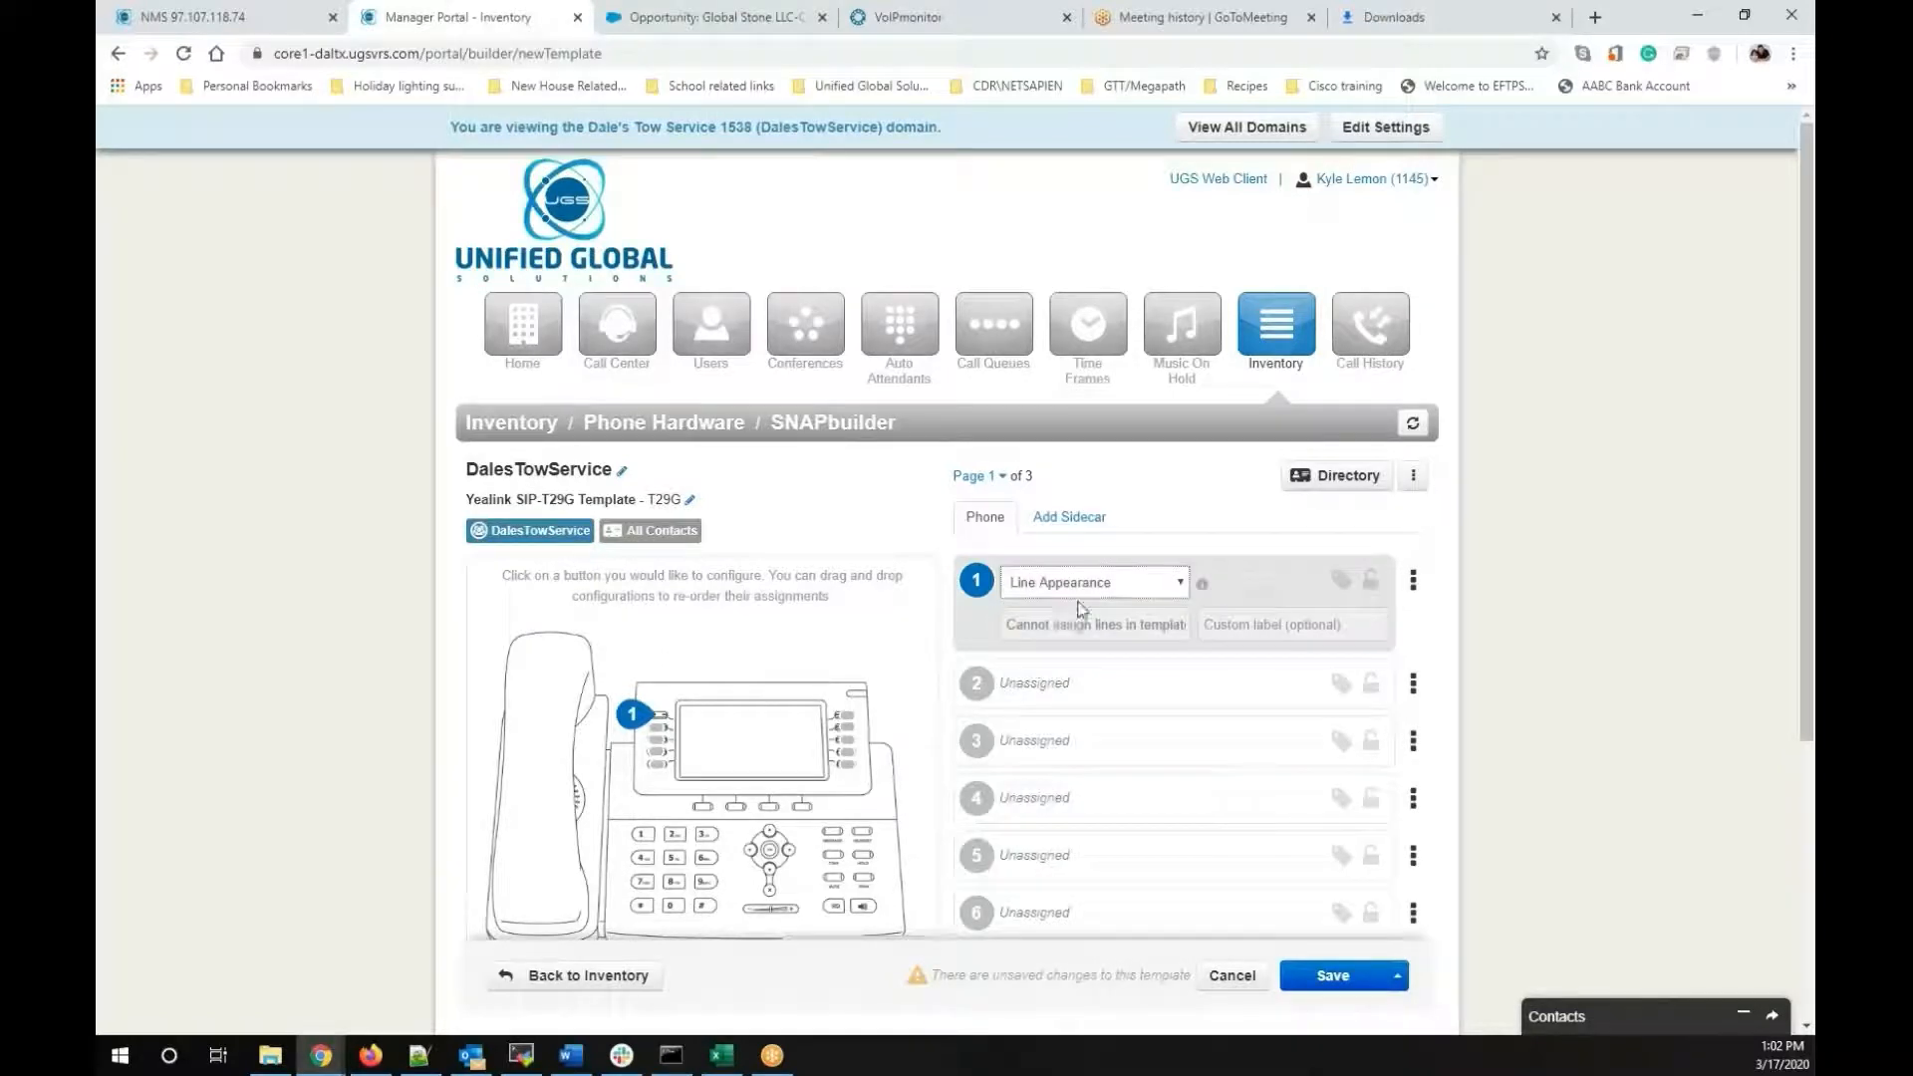
# Configure button 5 as a DTMF key with the string *** and the custom label "Call Park"
pyautogui.scroll(-2, 1064, 628)
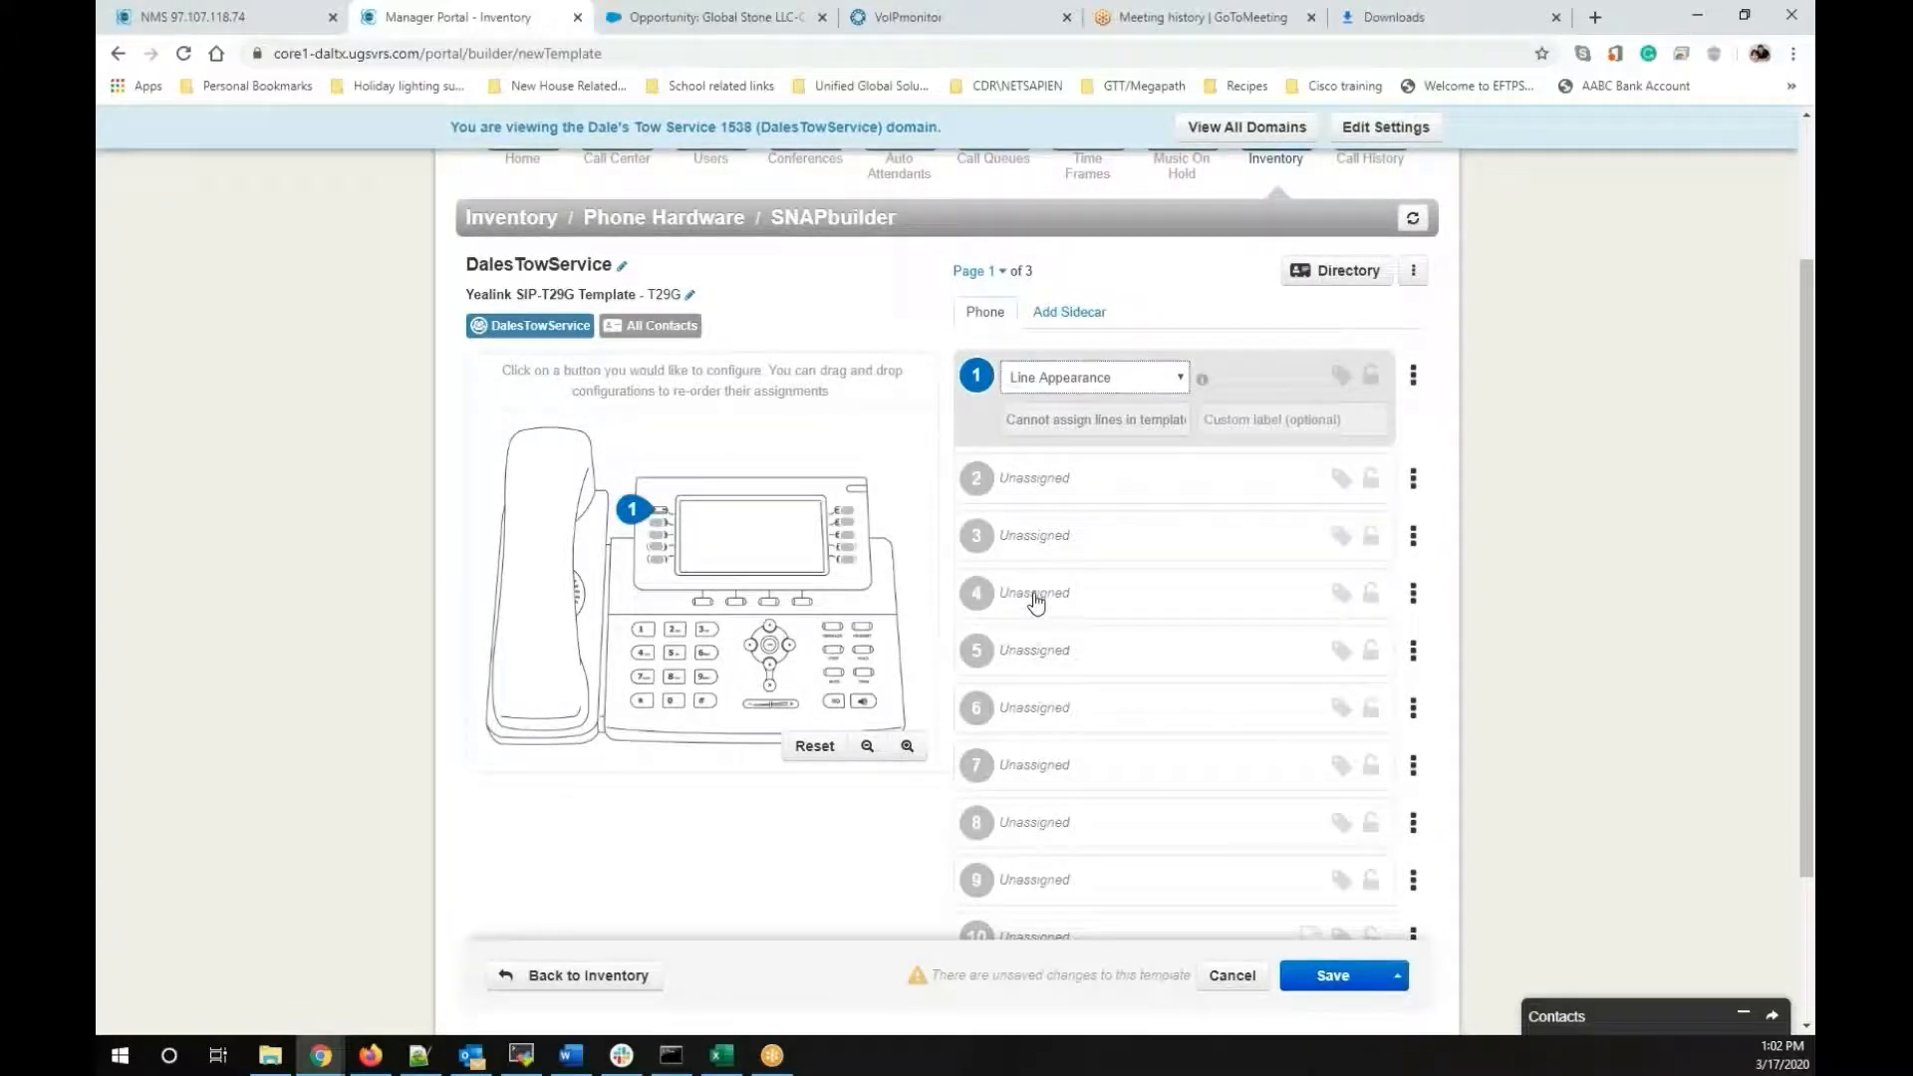
pyautogui.click(1027, 660)
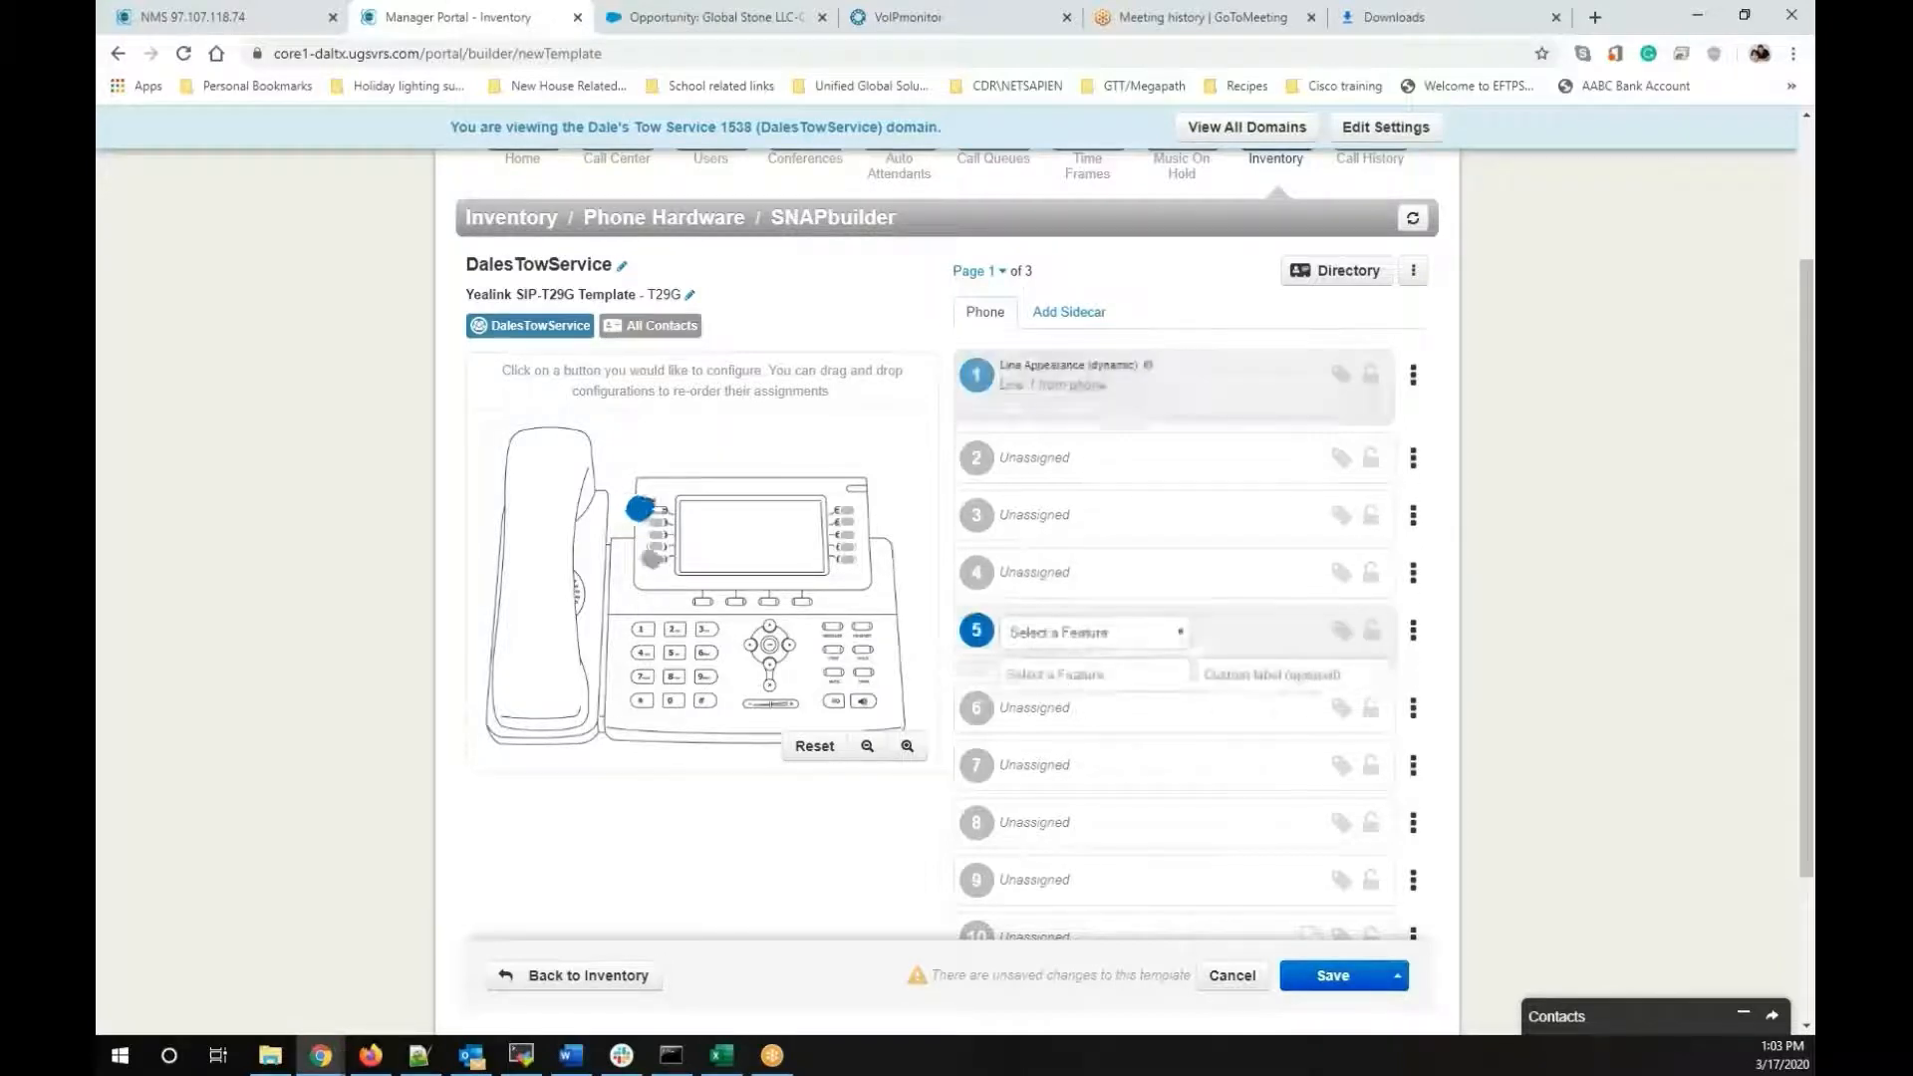
pyautogui.click(1042, 610)
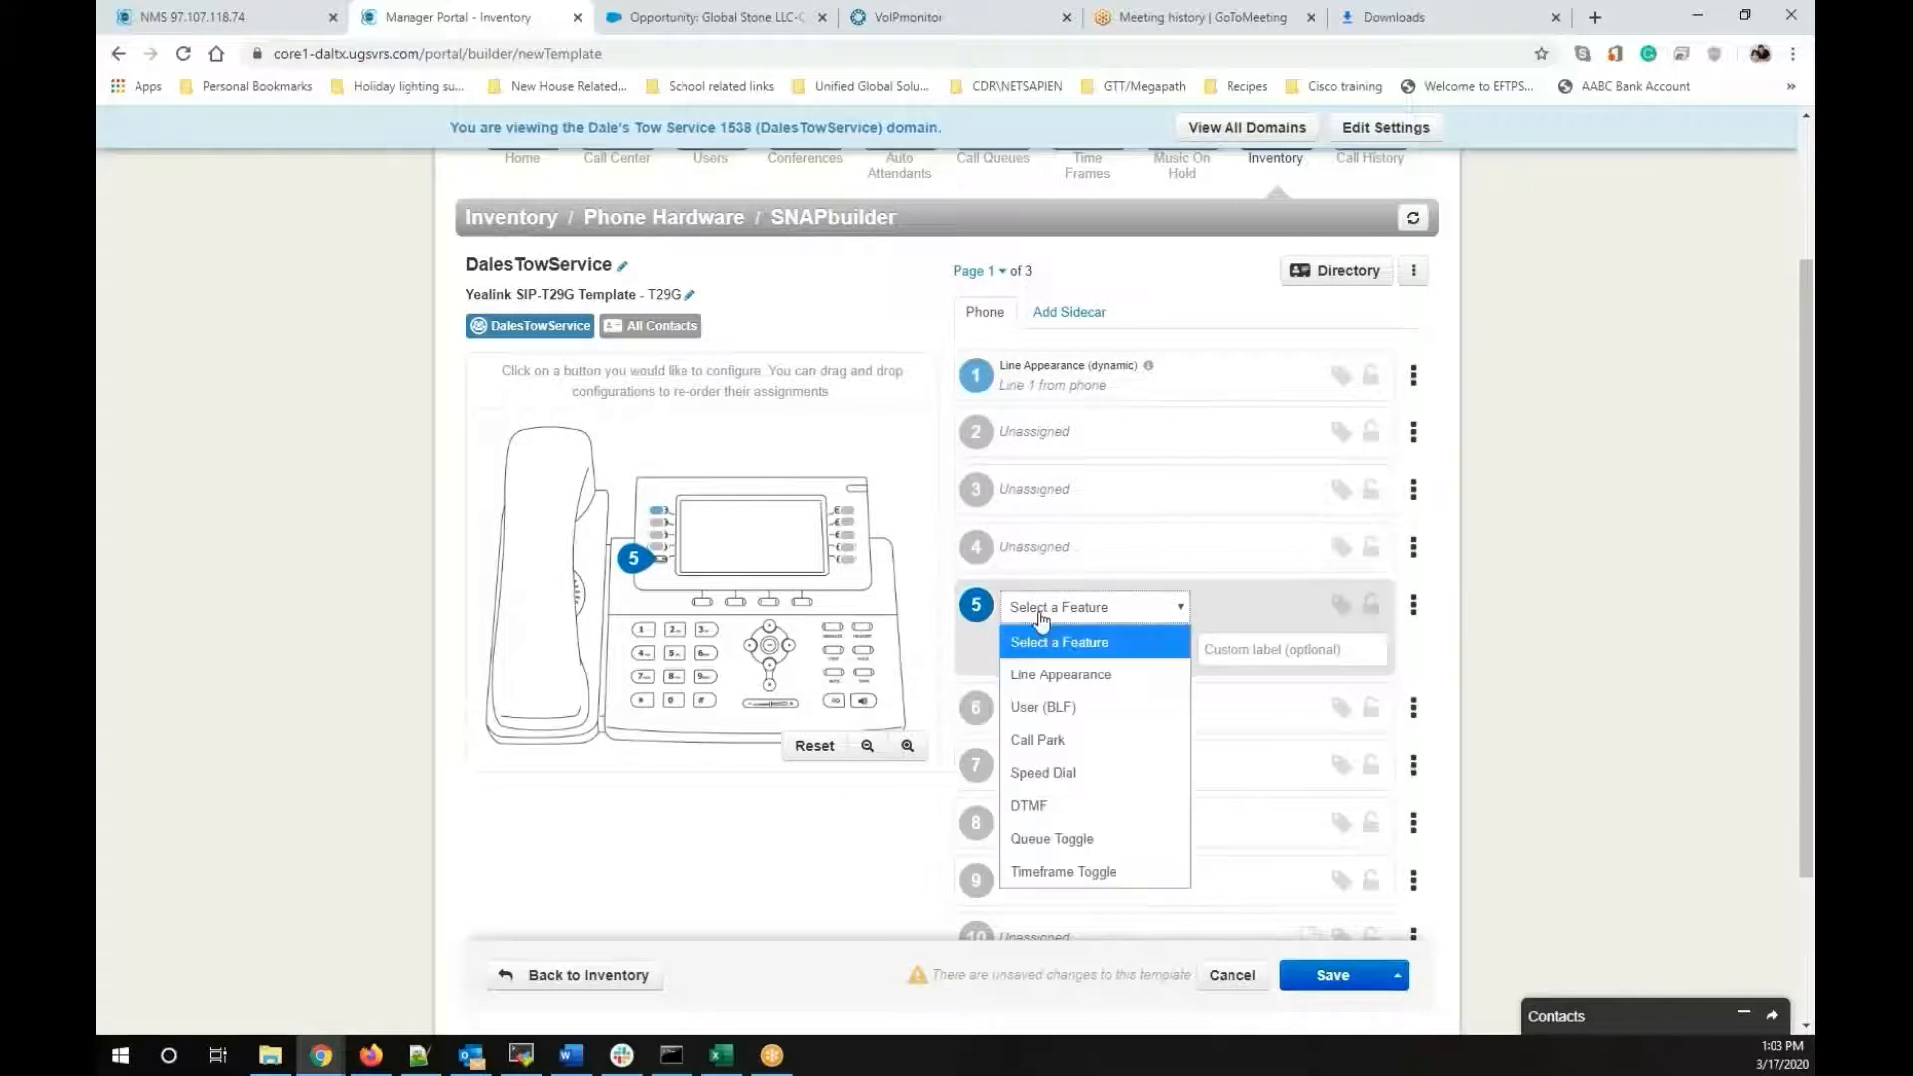
pyautogui.click(1032, 740)
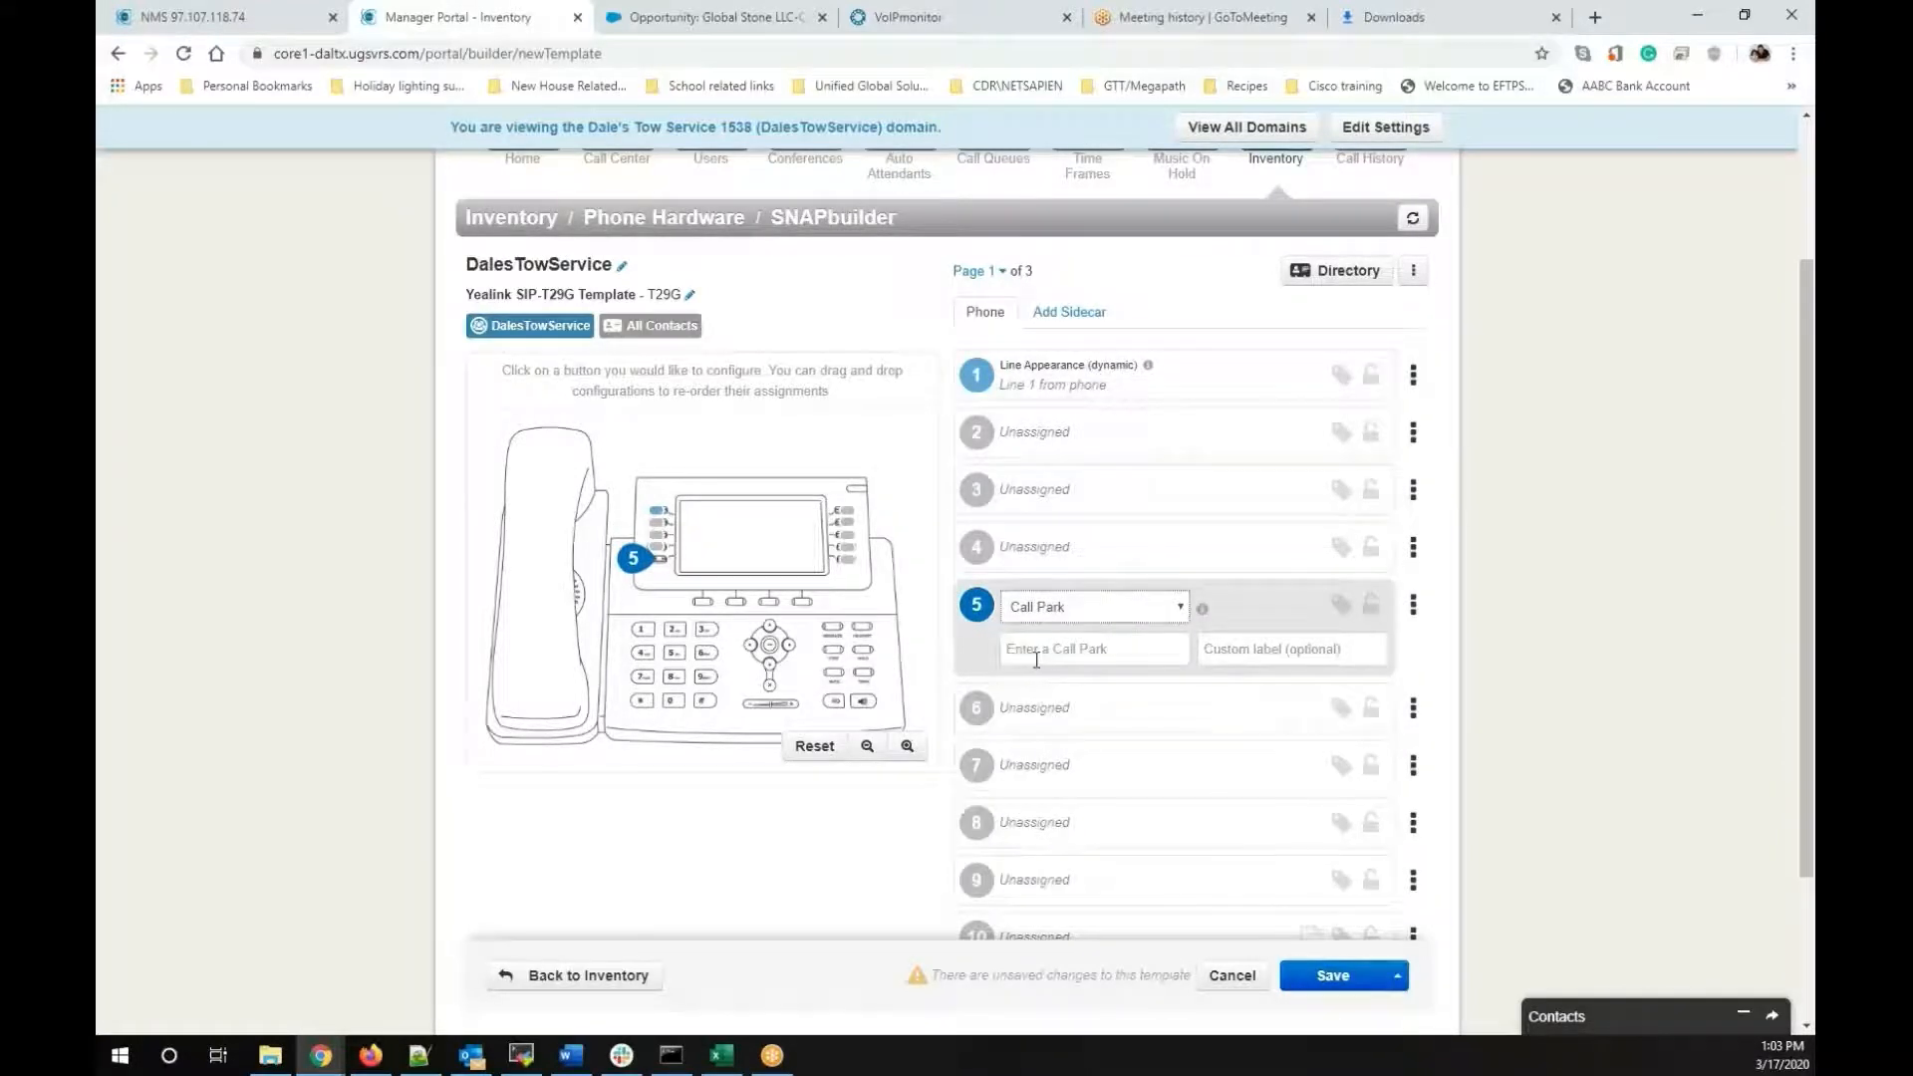
pyautogui.click(1059, 616)
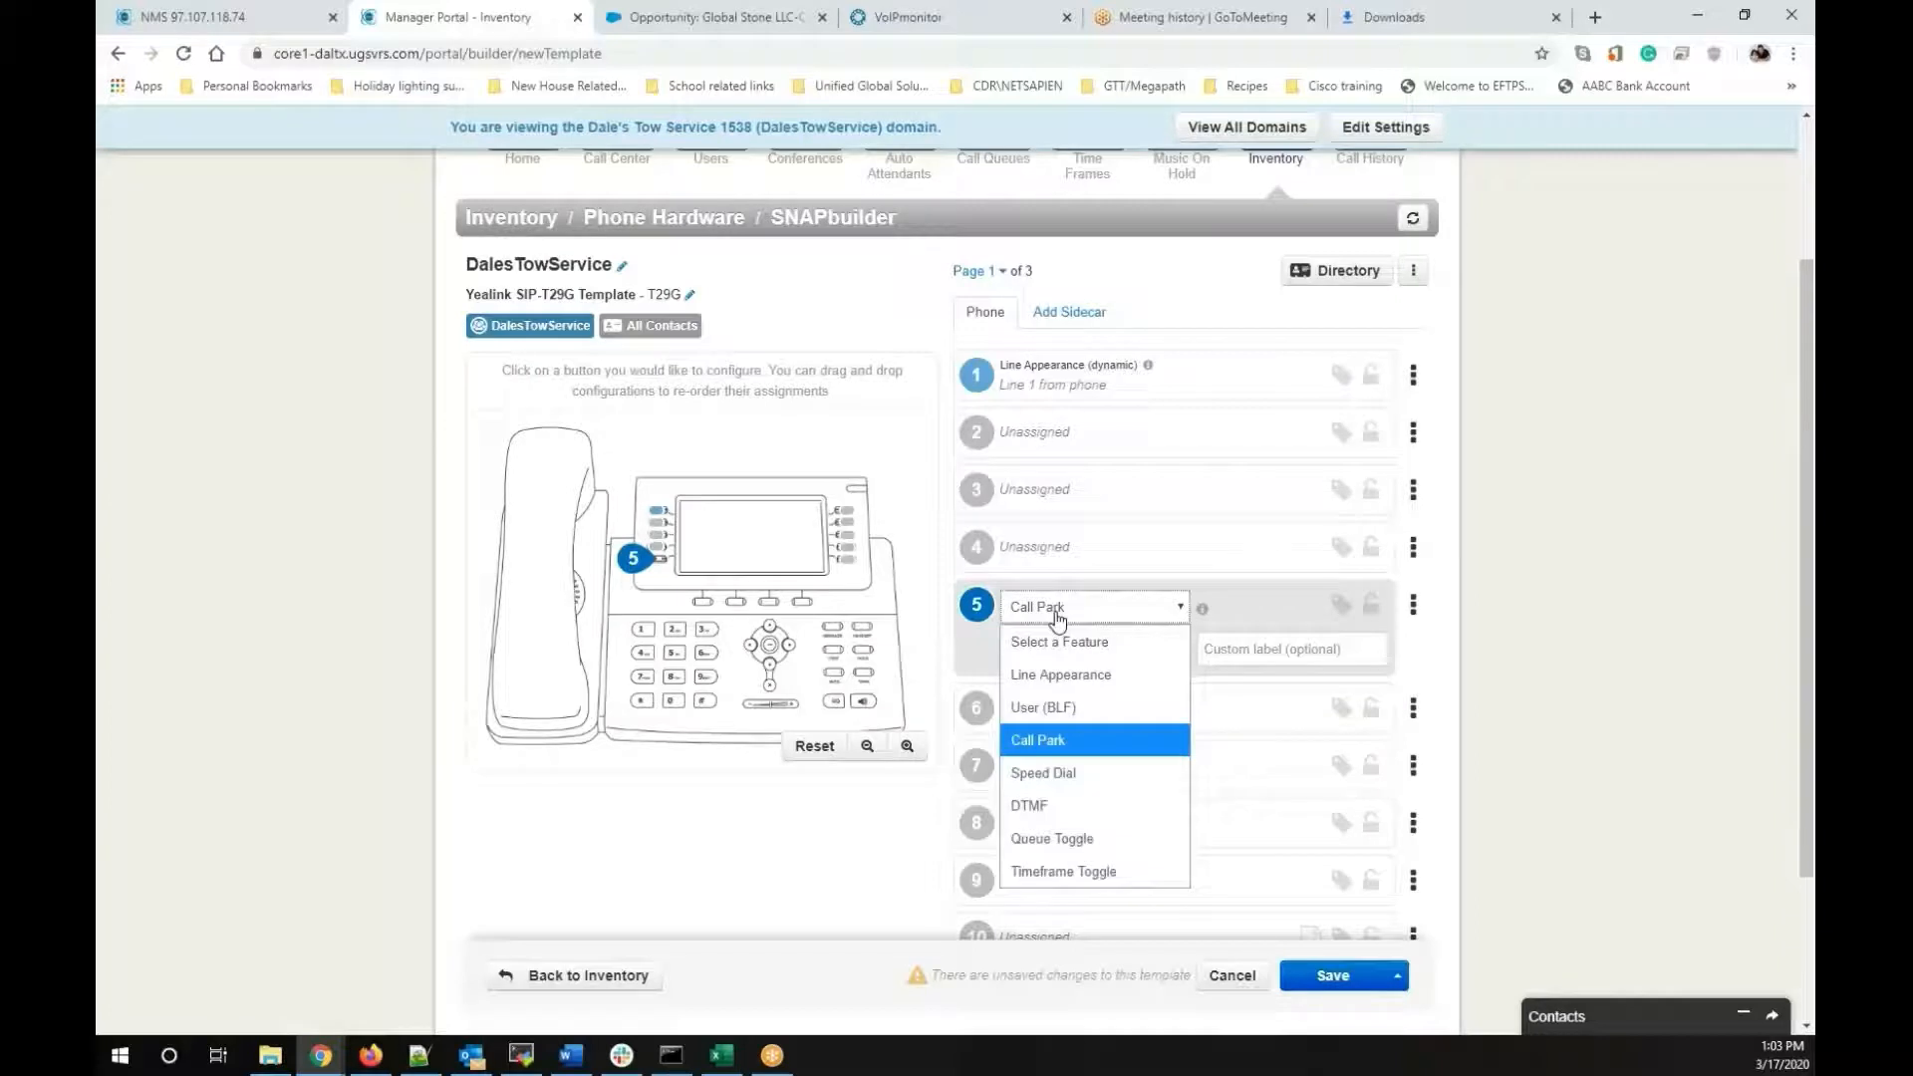
pyautogui.click(1046, 805)
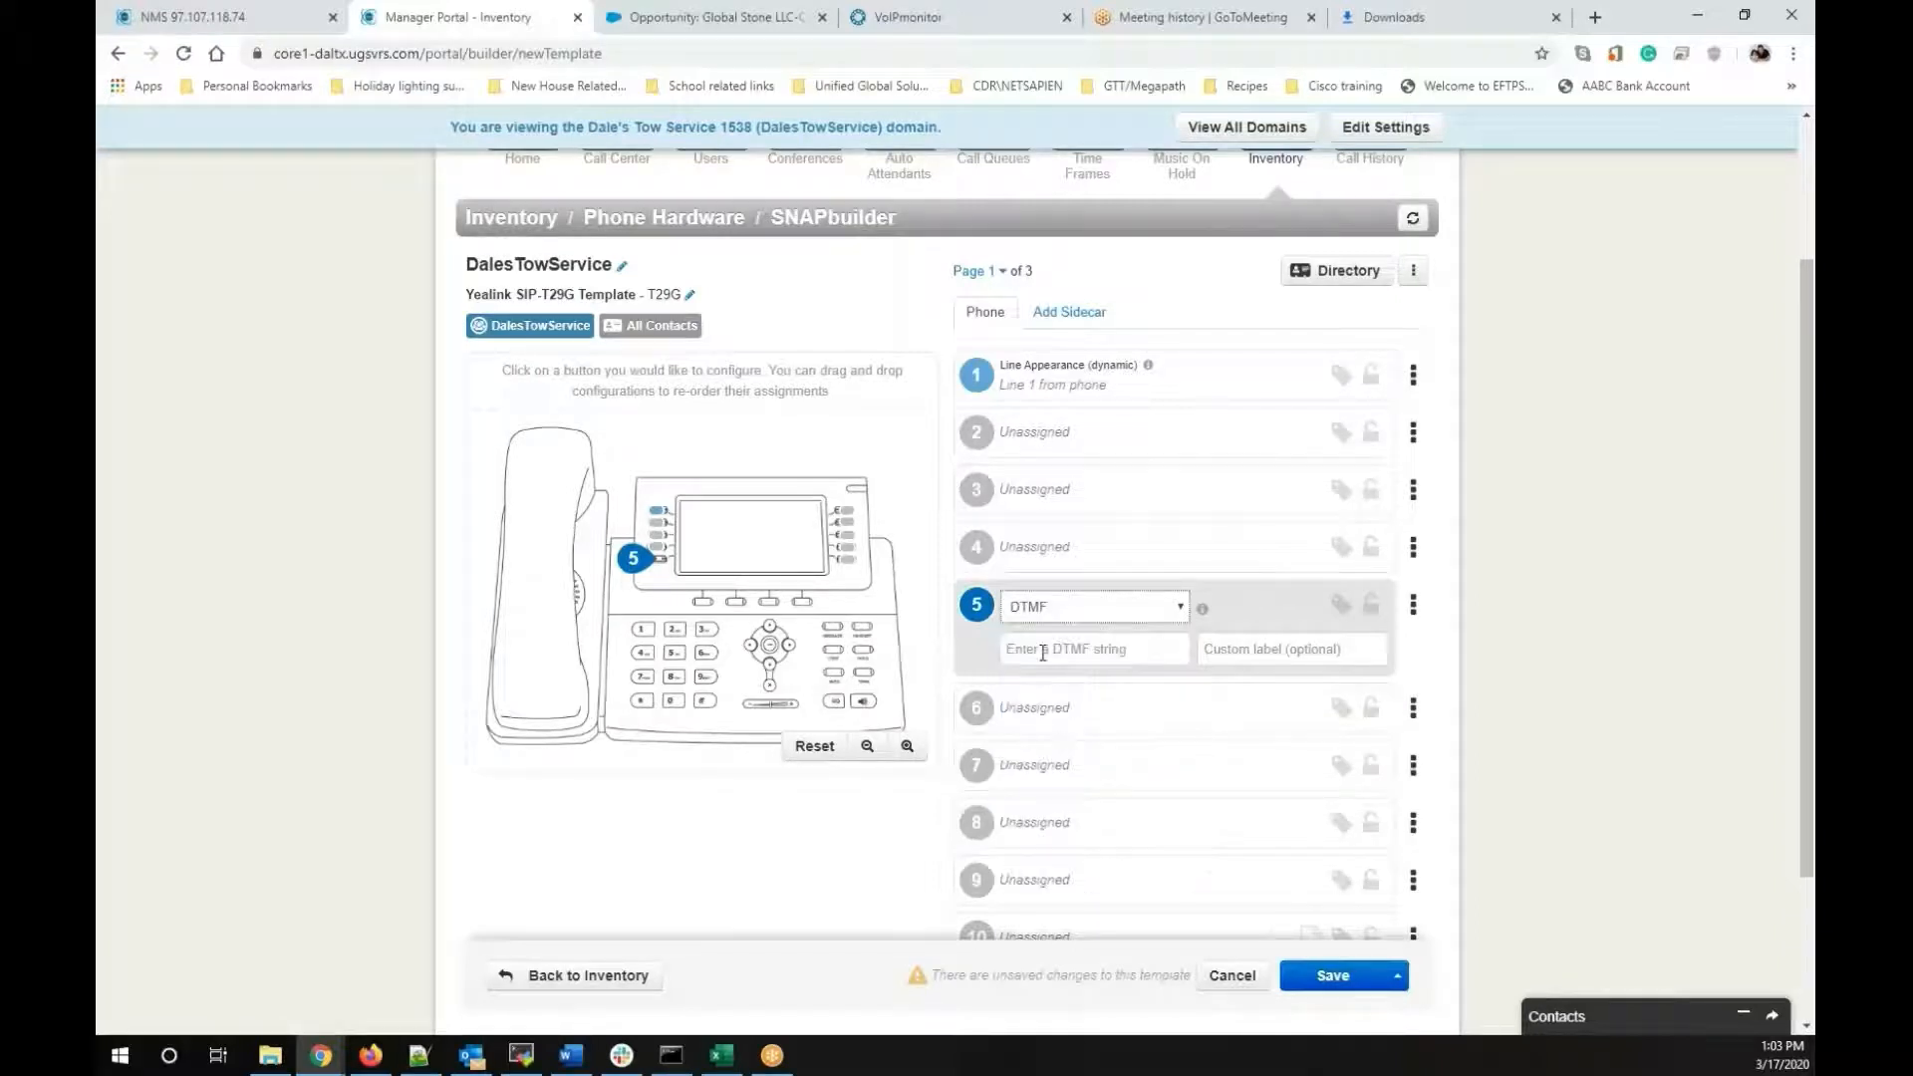
pyautogui.click(1042, 653)
pyautogui.write('***')
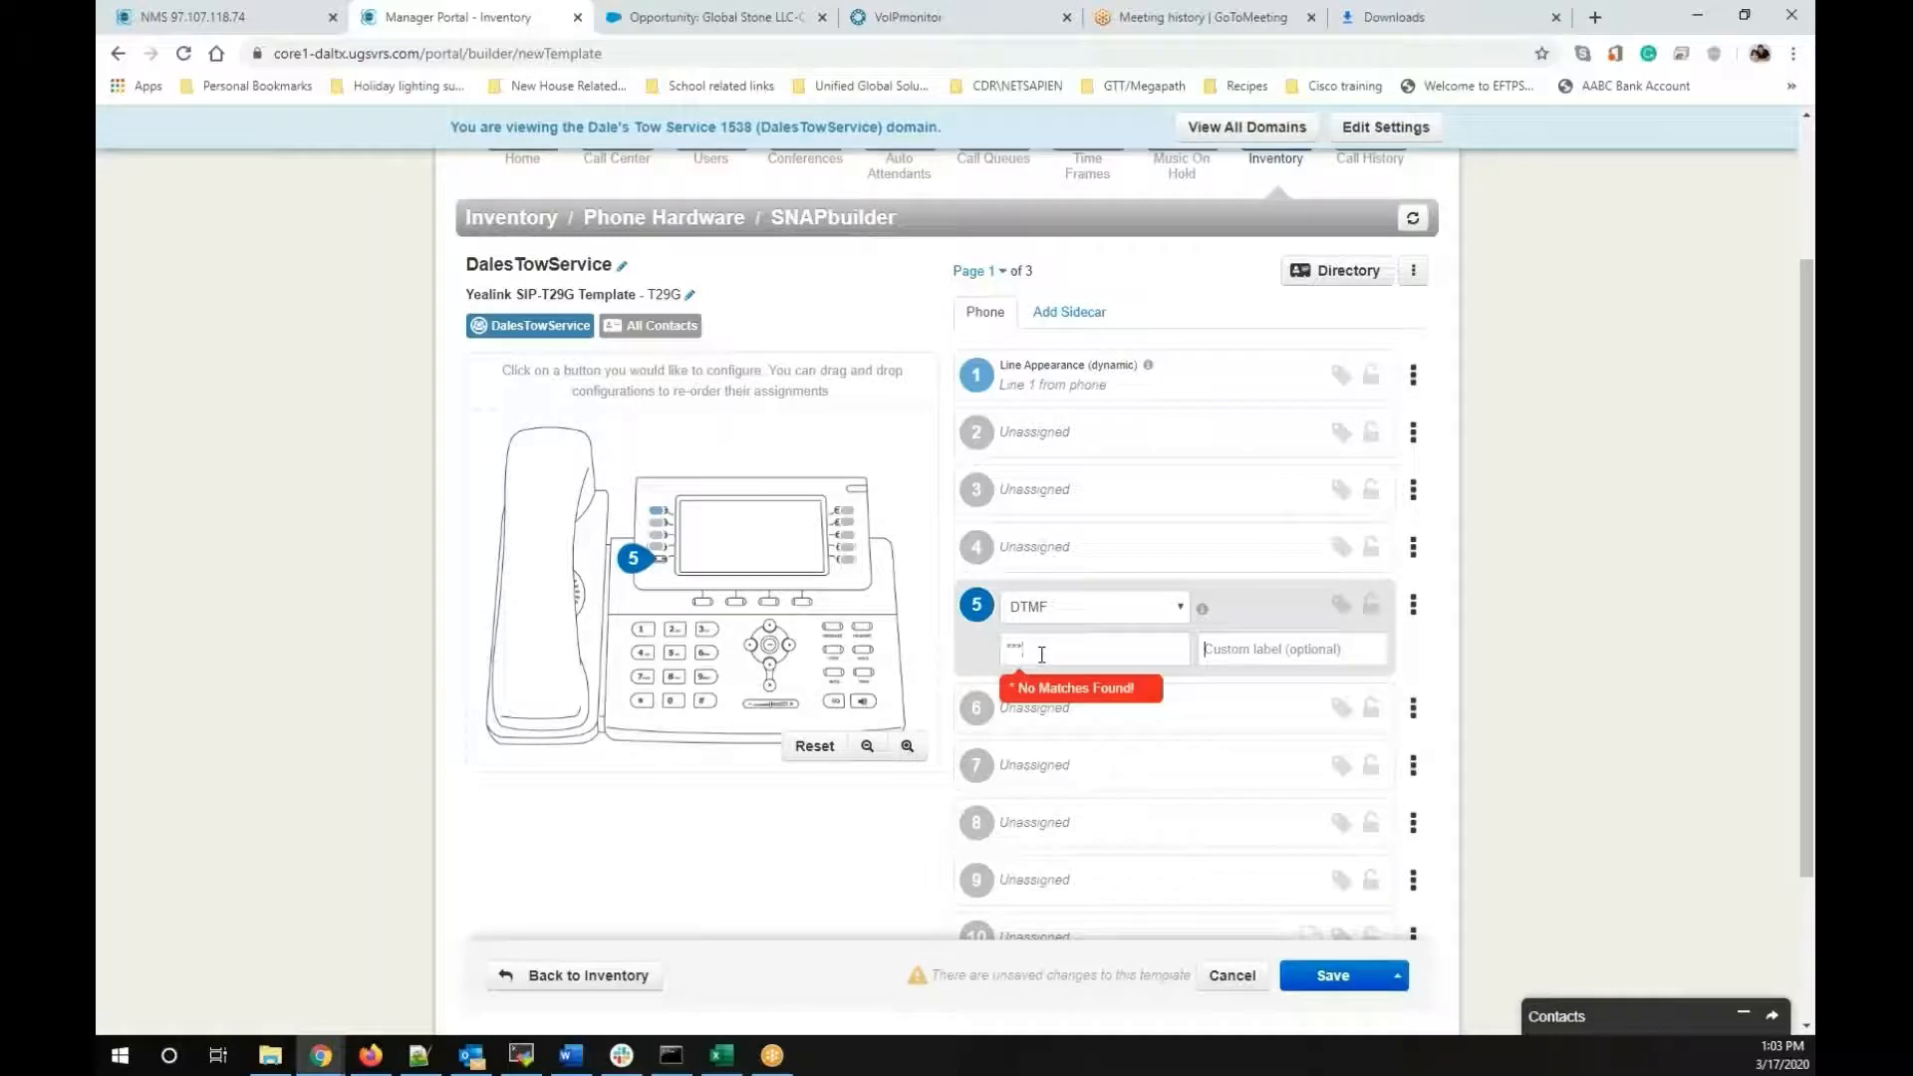
pyautogui.press('Tab')
pyautogui.write('C')
pyautogui.write('all Park')
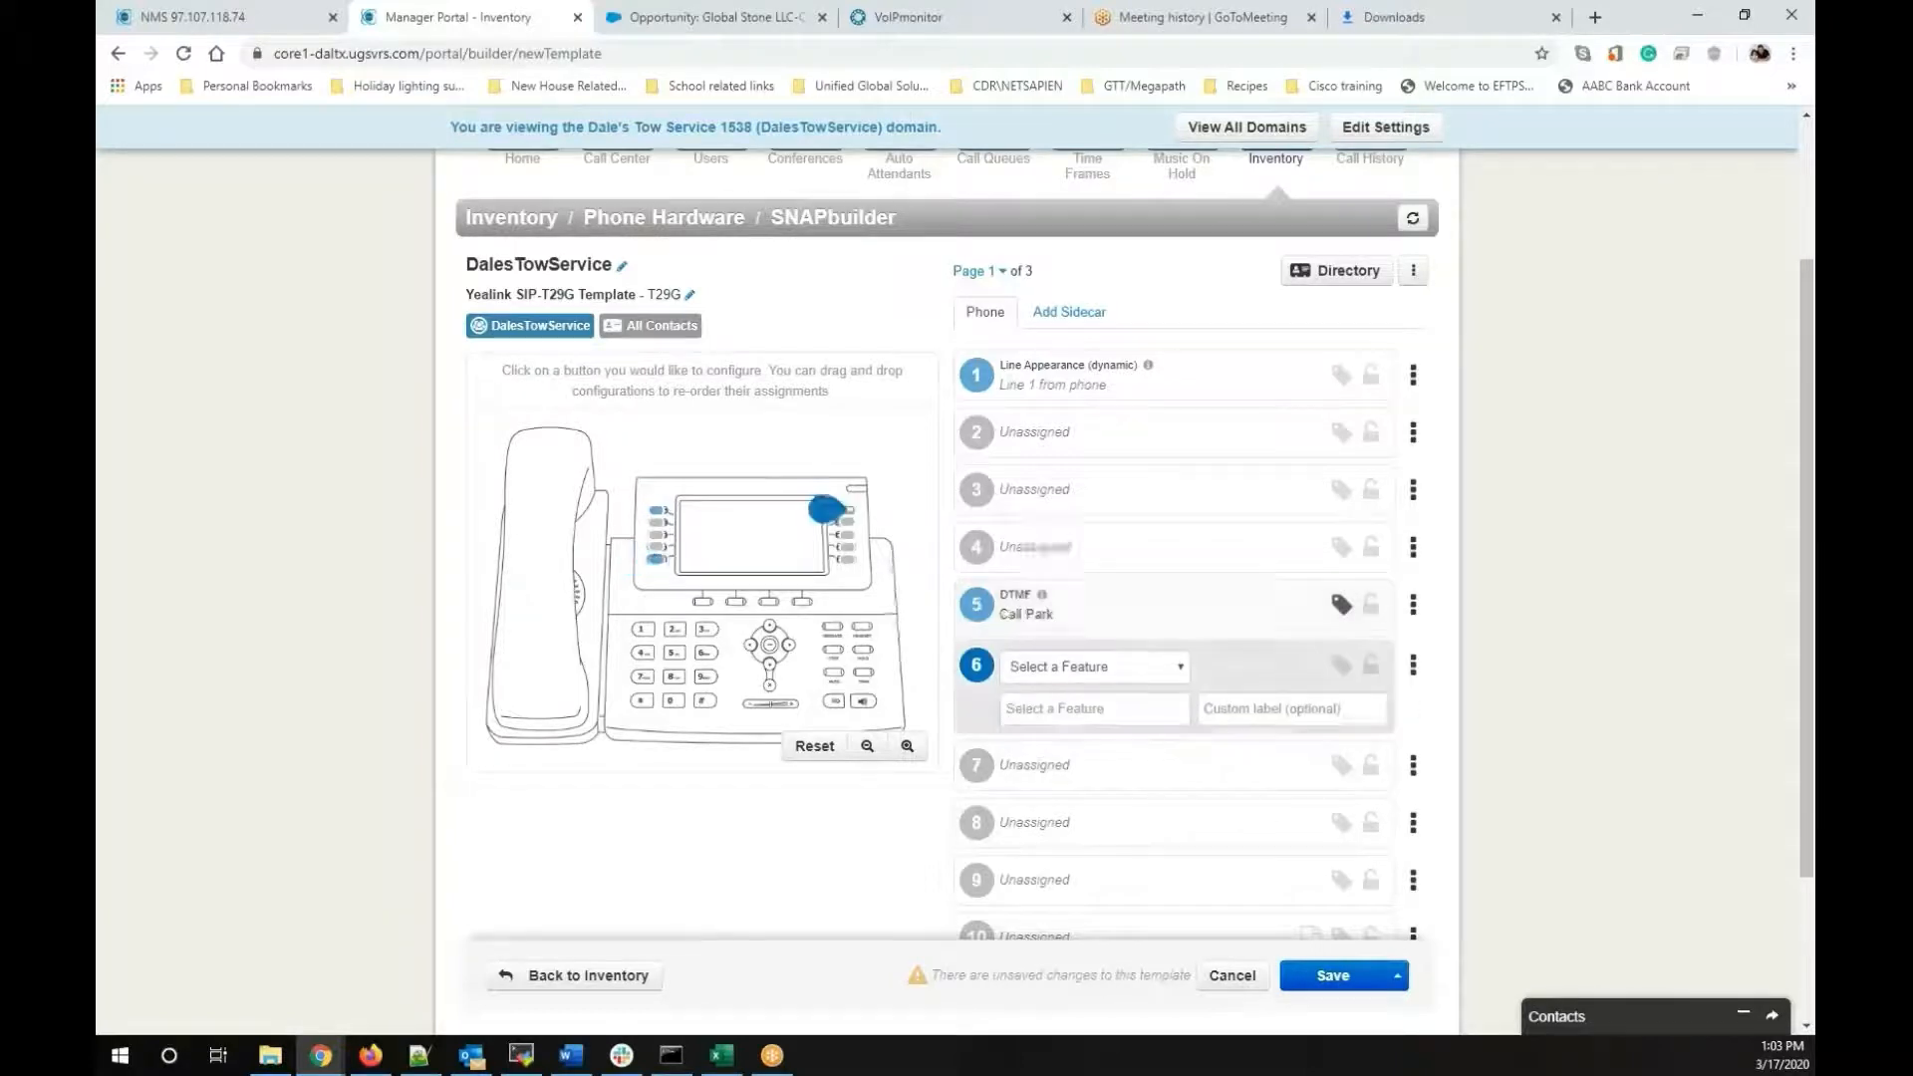
# Configure button 6 as a Call Park key for 601 (Call Park 601) with the custom label "Park 601"
pyautogui.click(1067, 716)
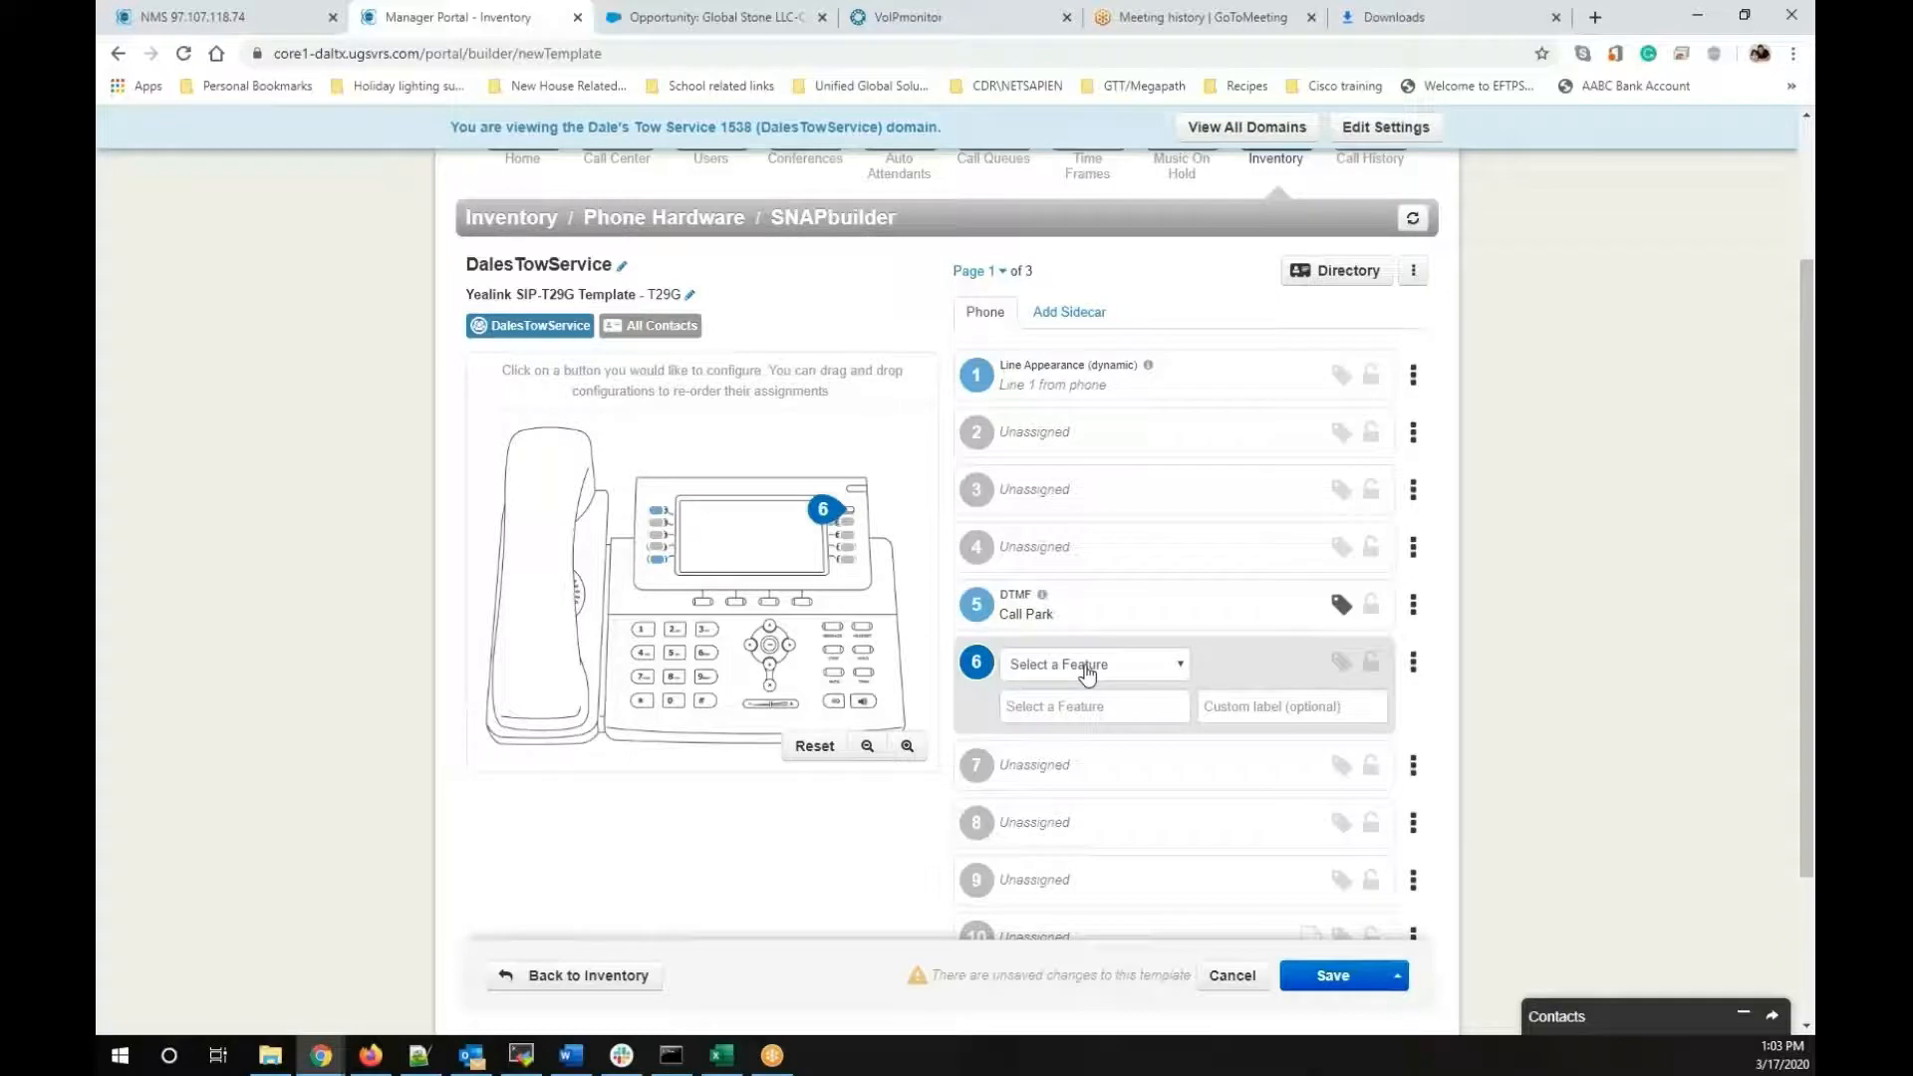
pyautogui.click(1086, 669)
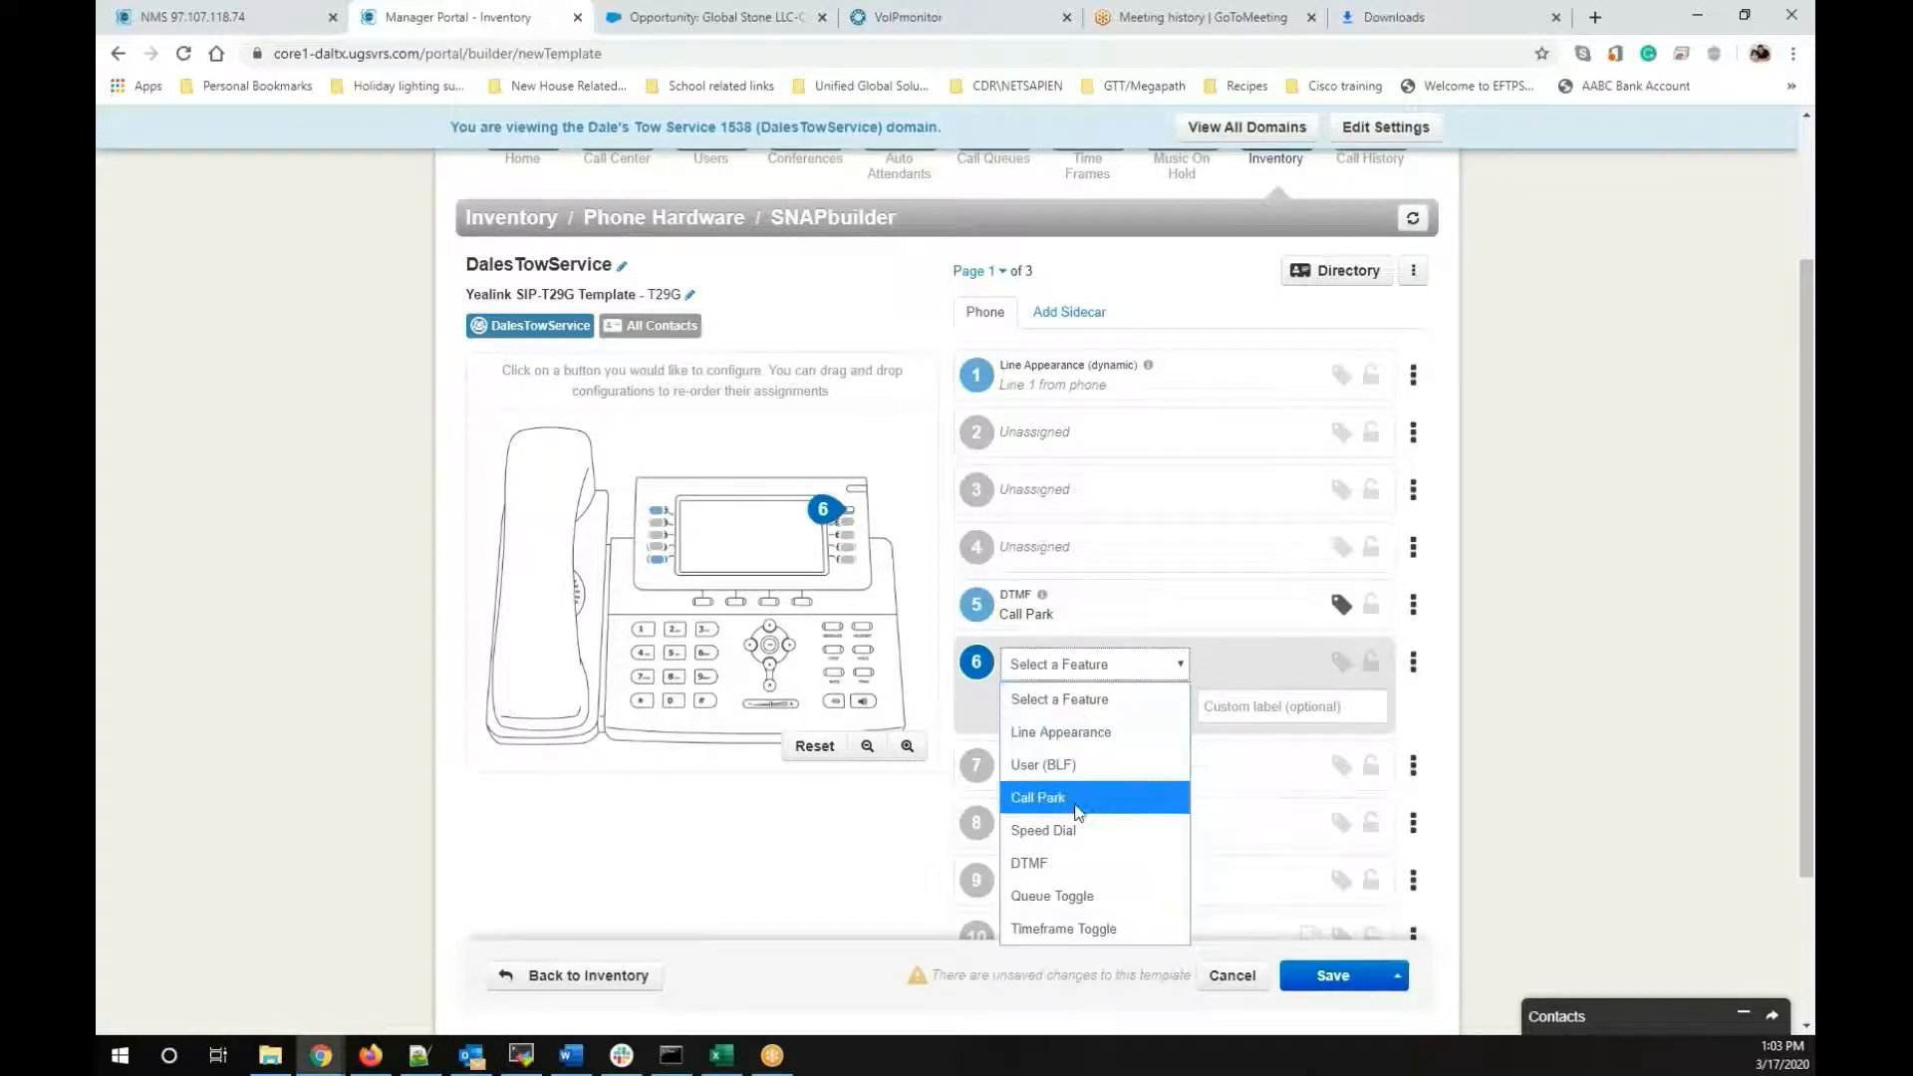
pyautogui.click(1079, 800)
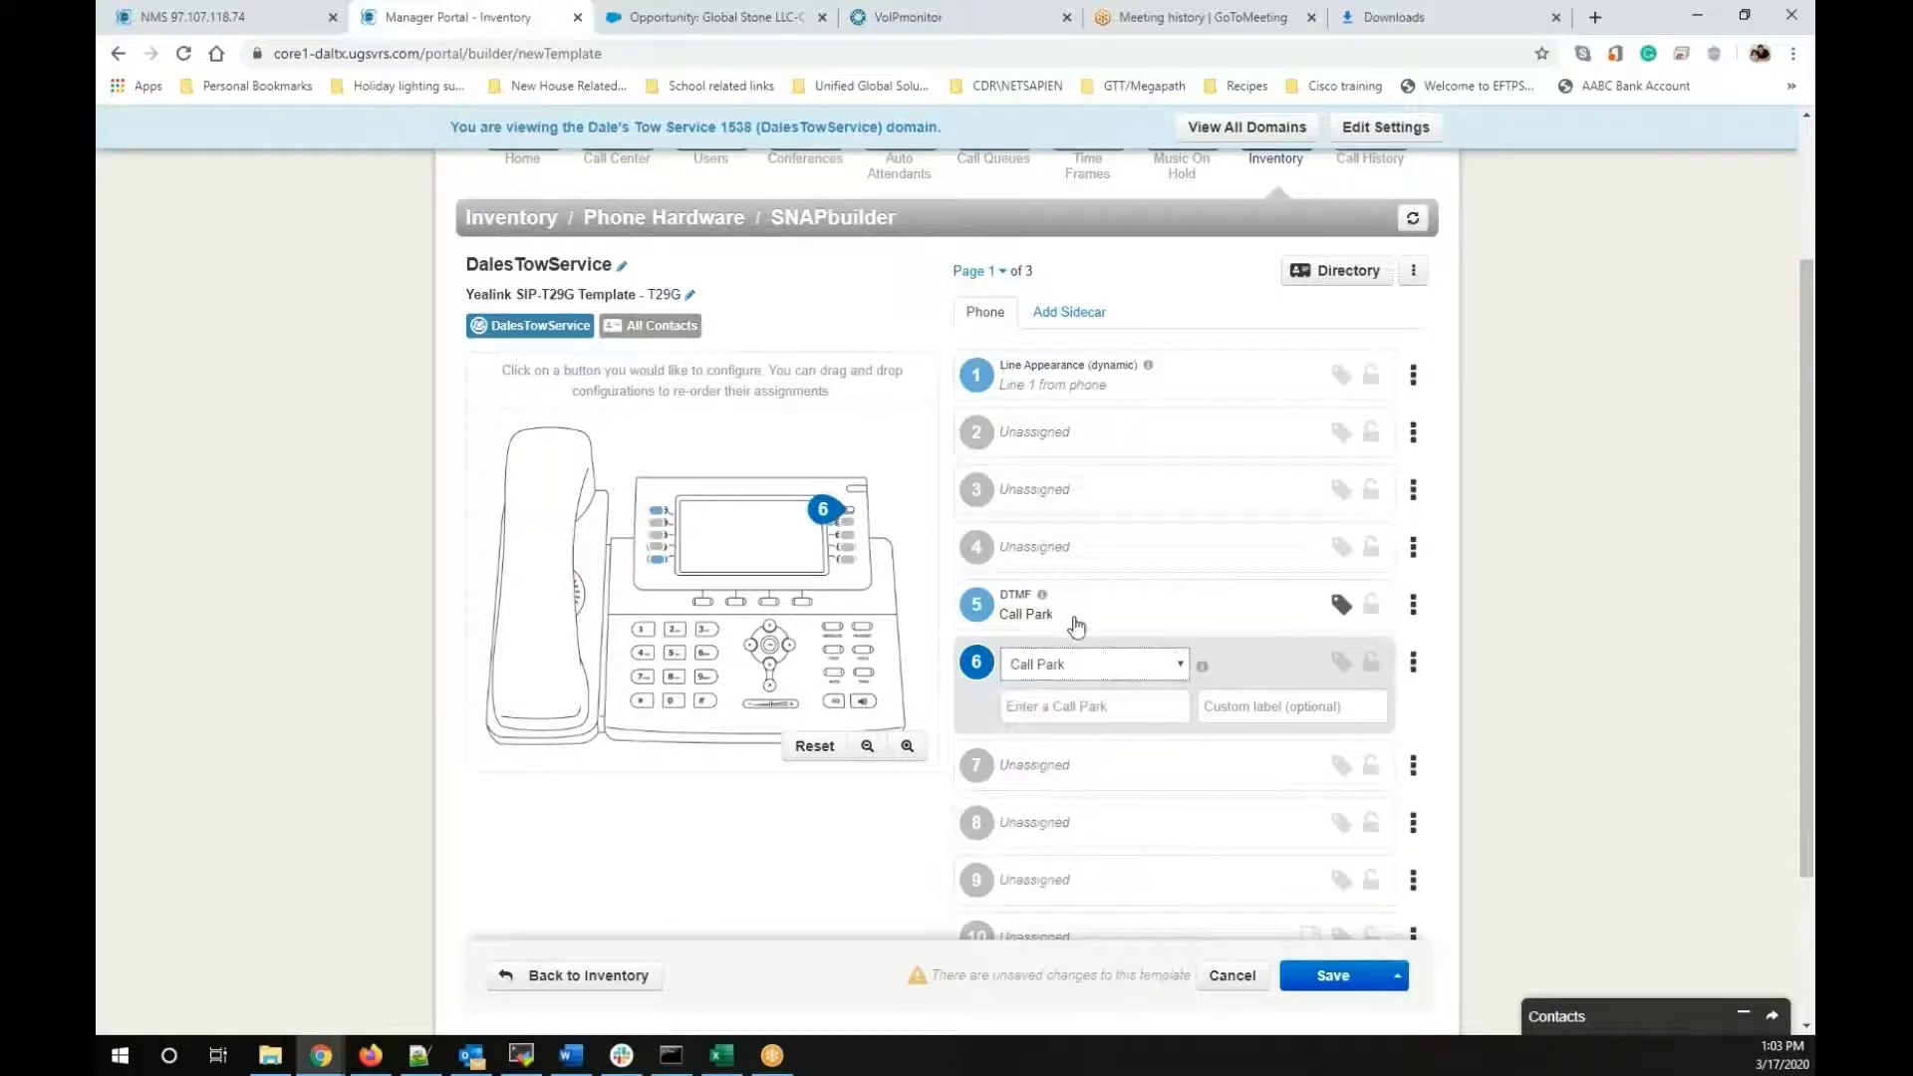
pyautogui.click(1068, 710)
pyautogui.write('60')
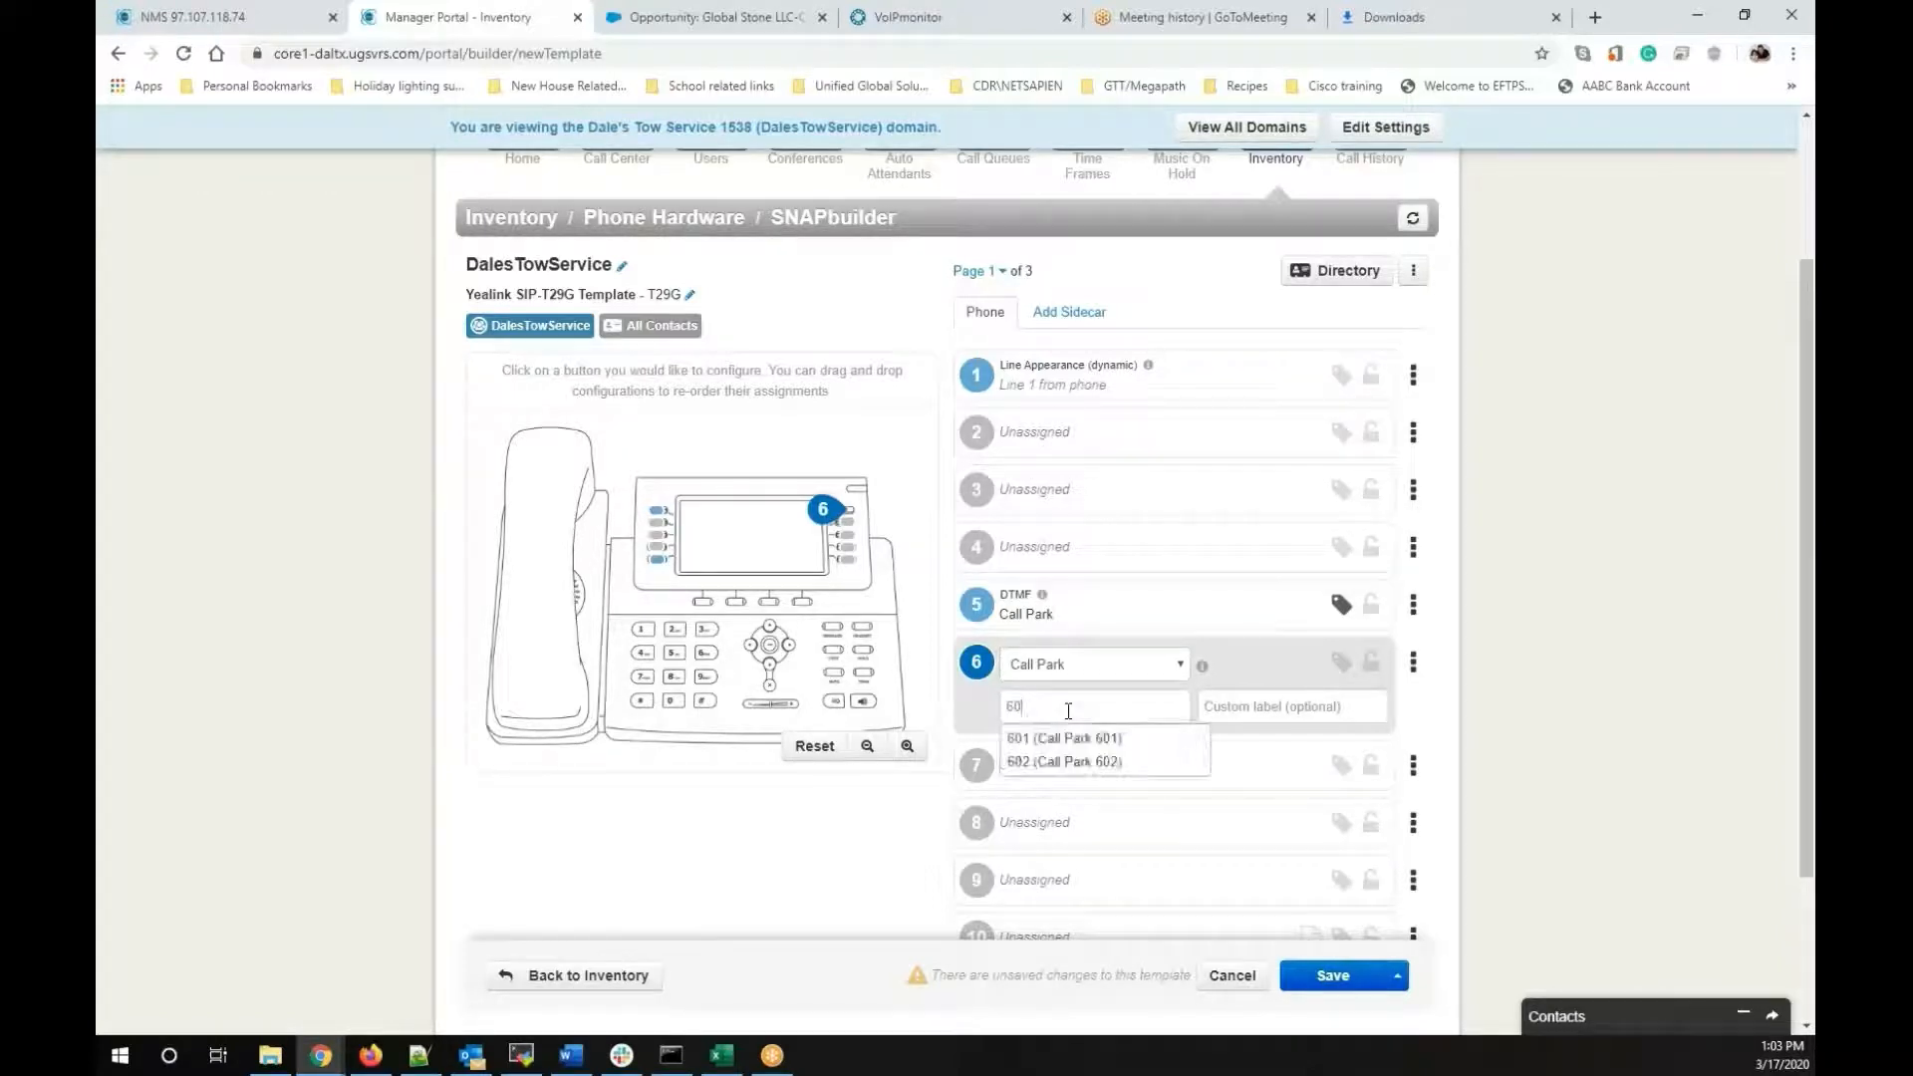
pyautogui.write('1')
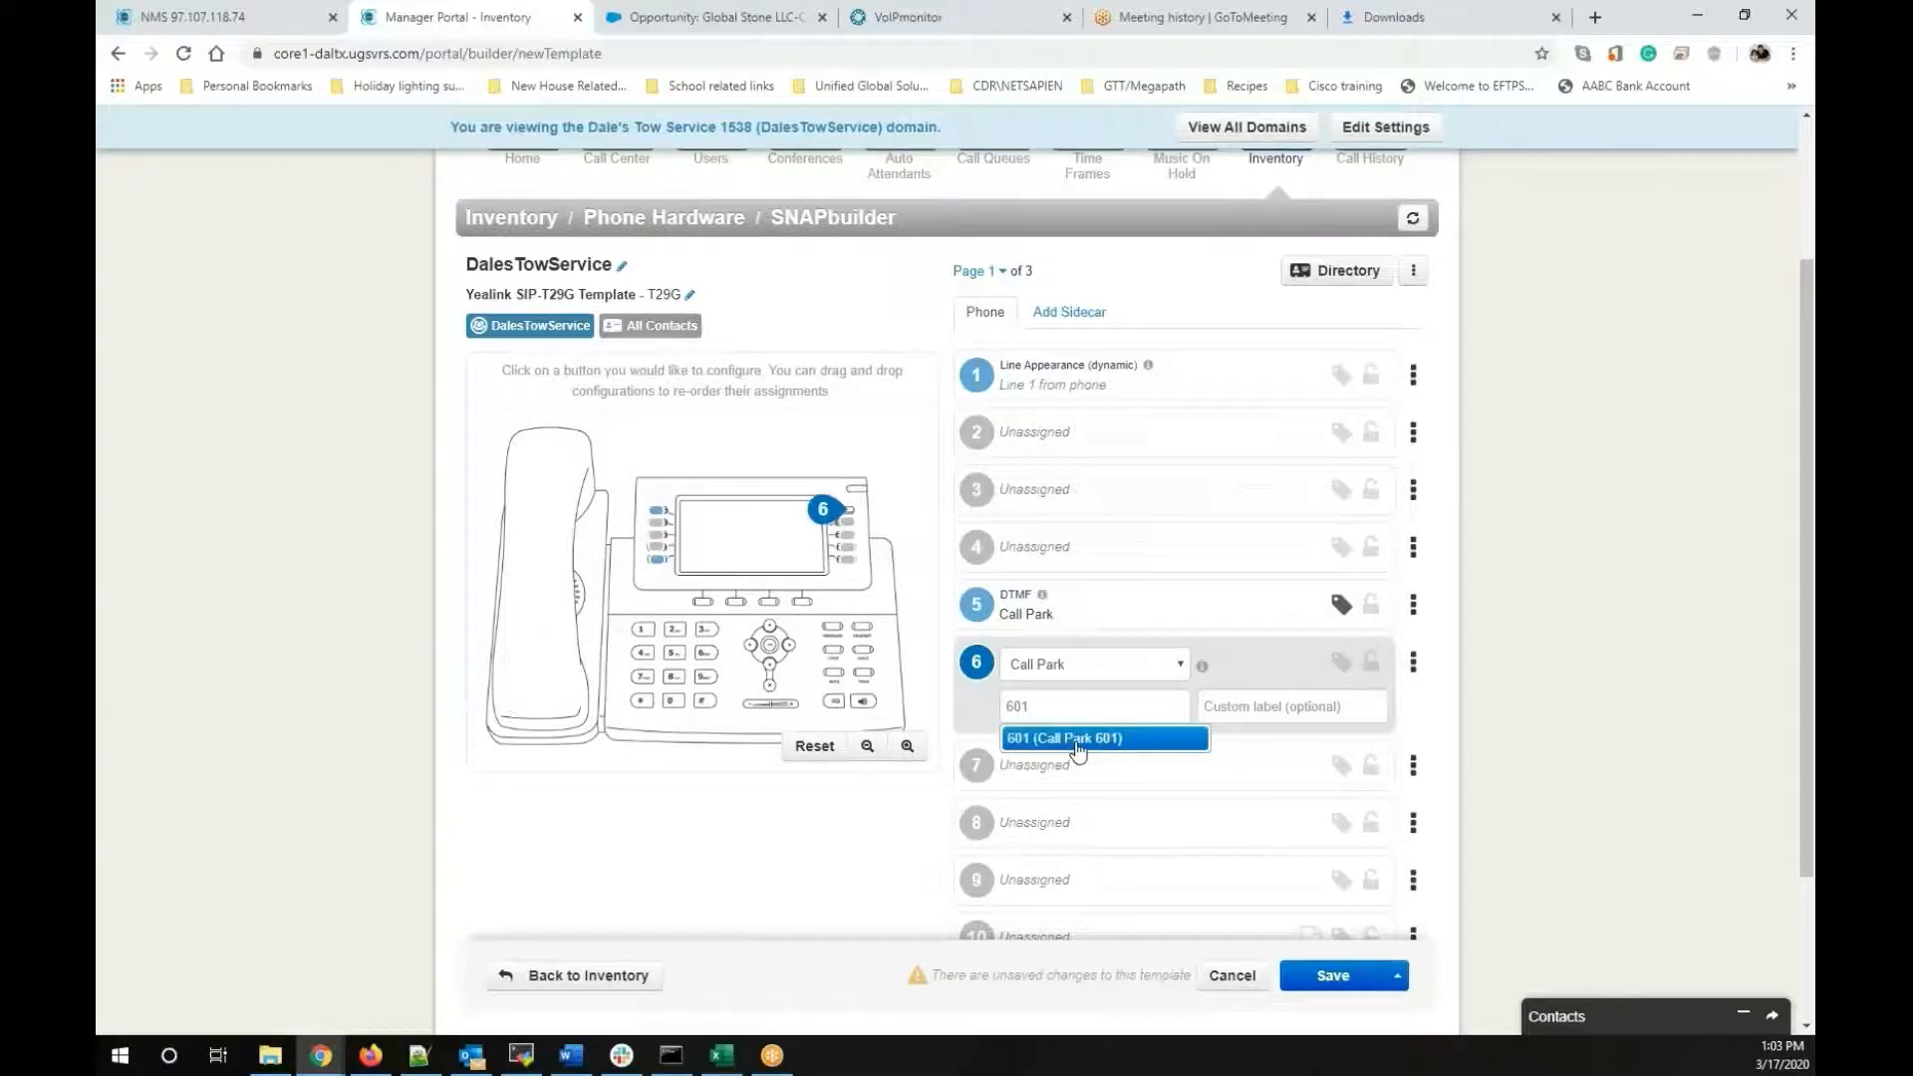
pyautogui.click(1077, 738)
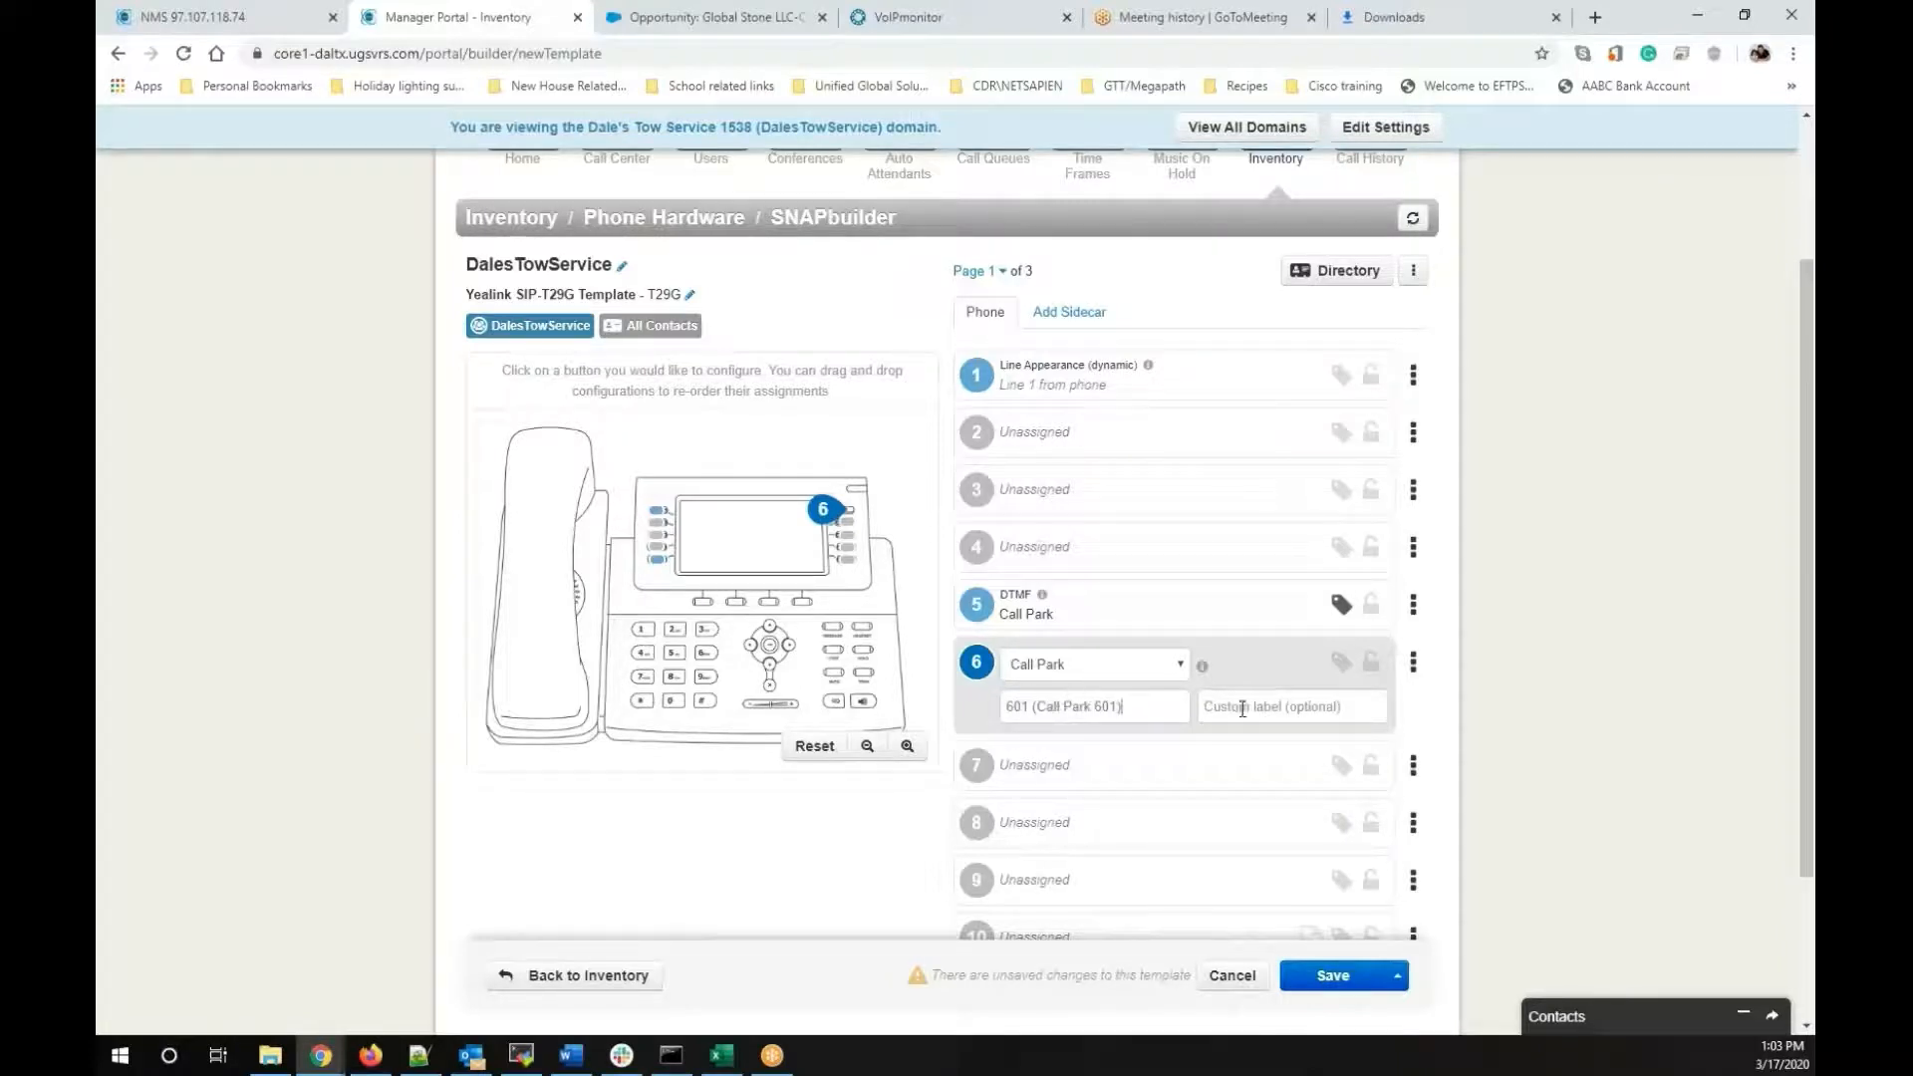
pyautogui.click(1242, 710)
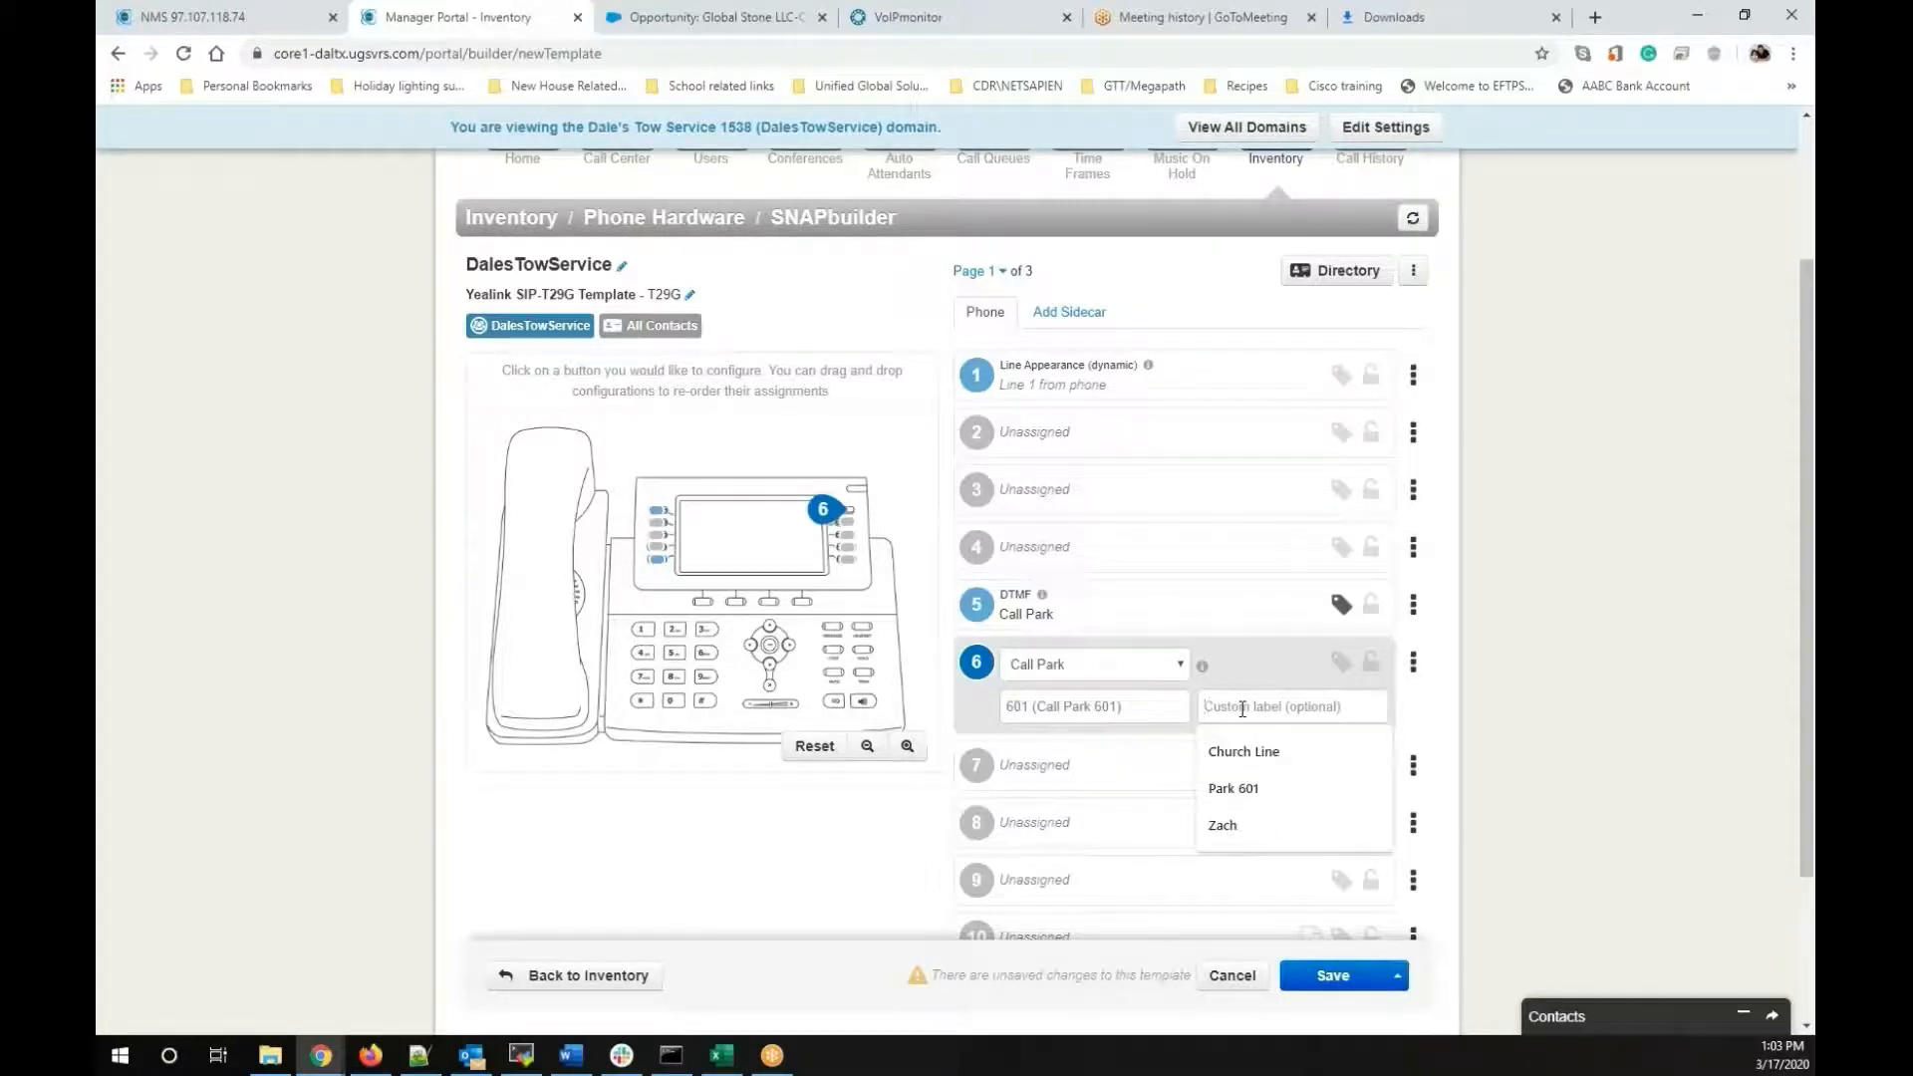
pyautogui.write('Park 6')
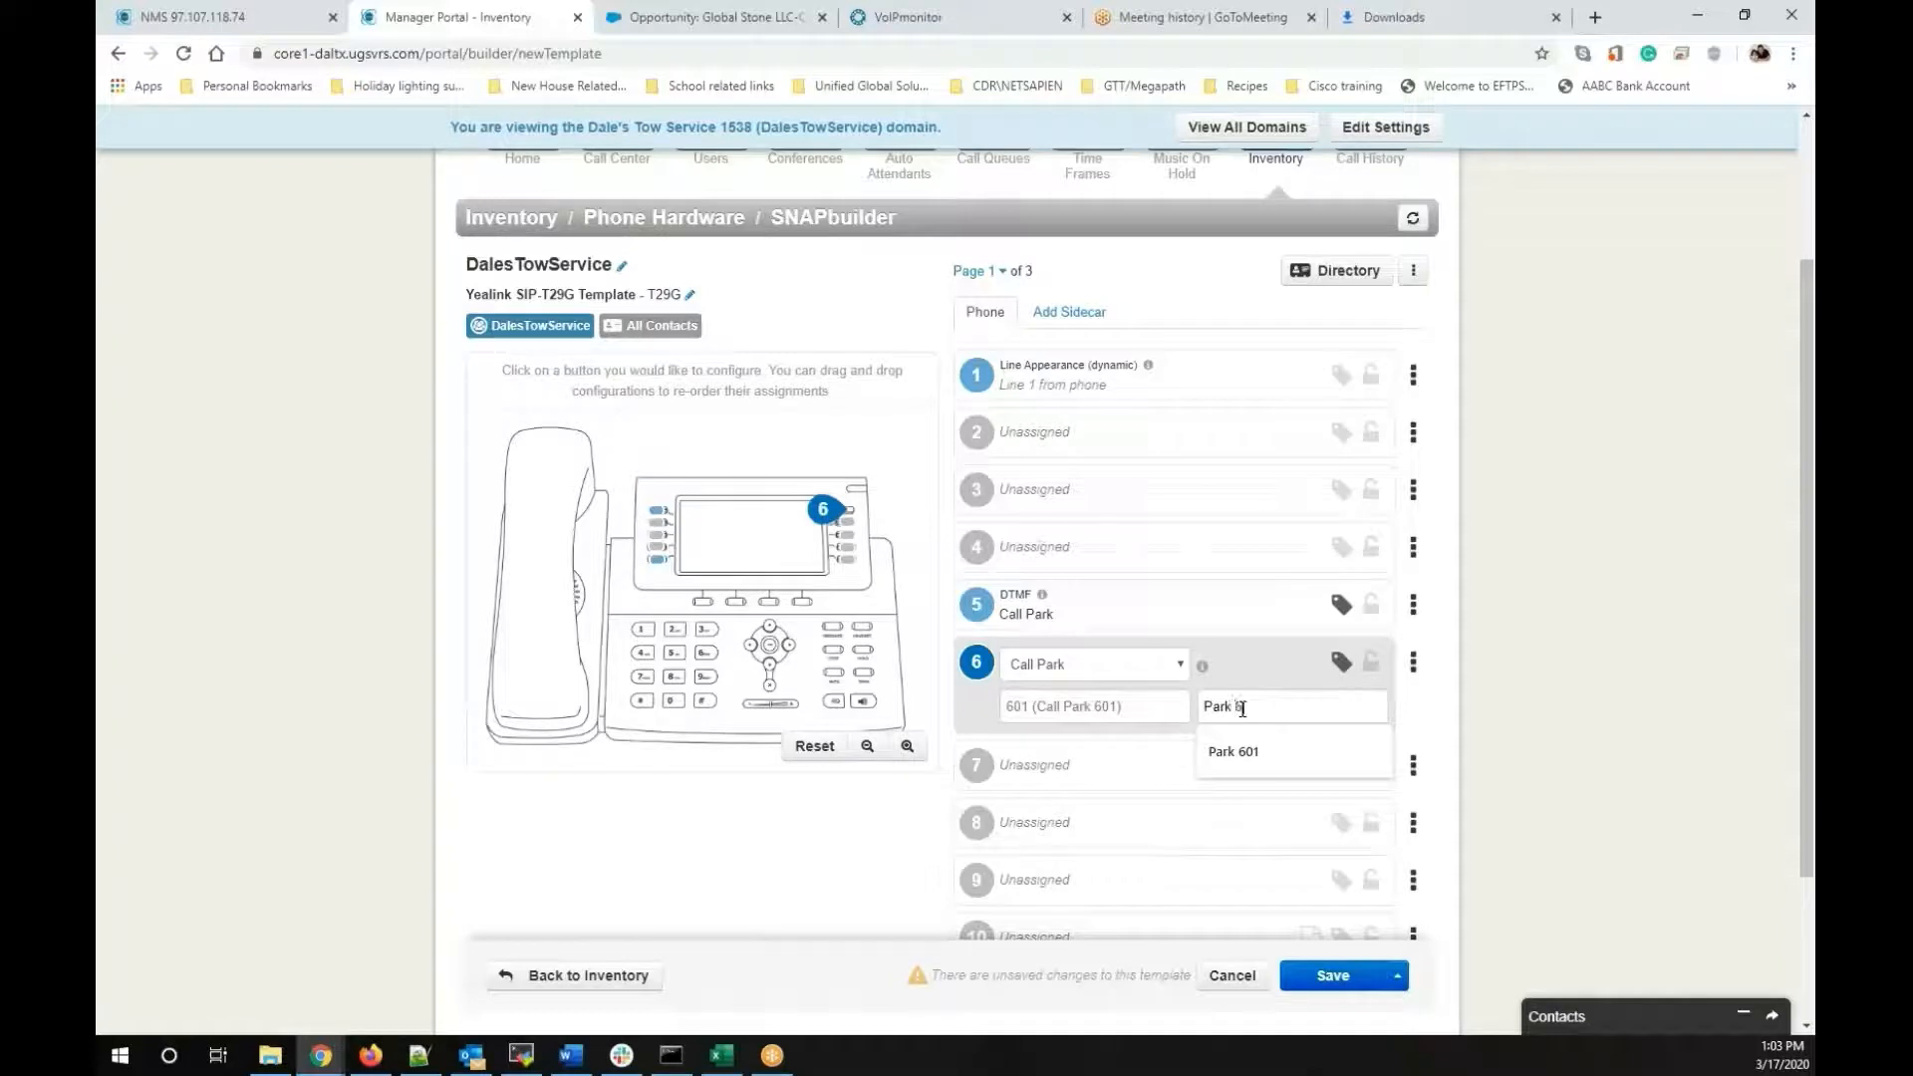
pyautogui.write('01')
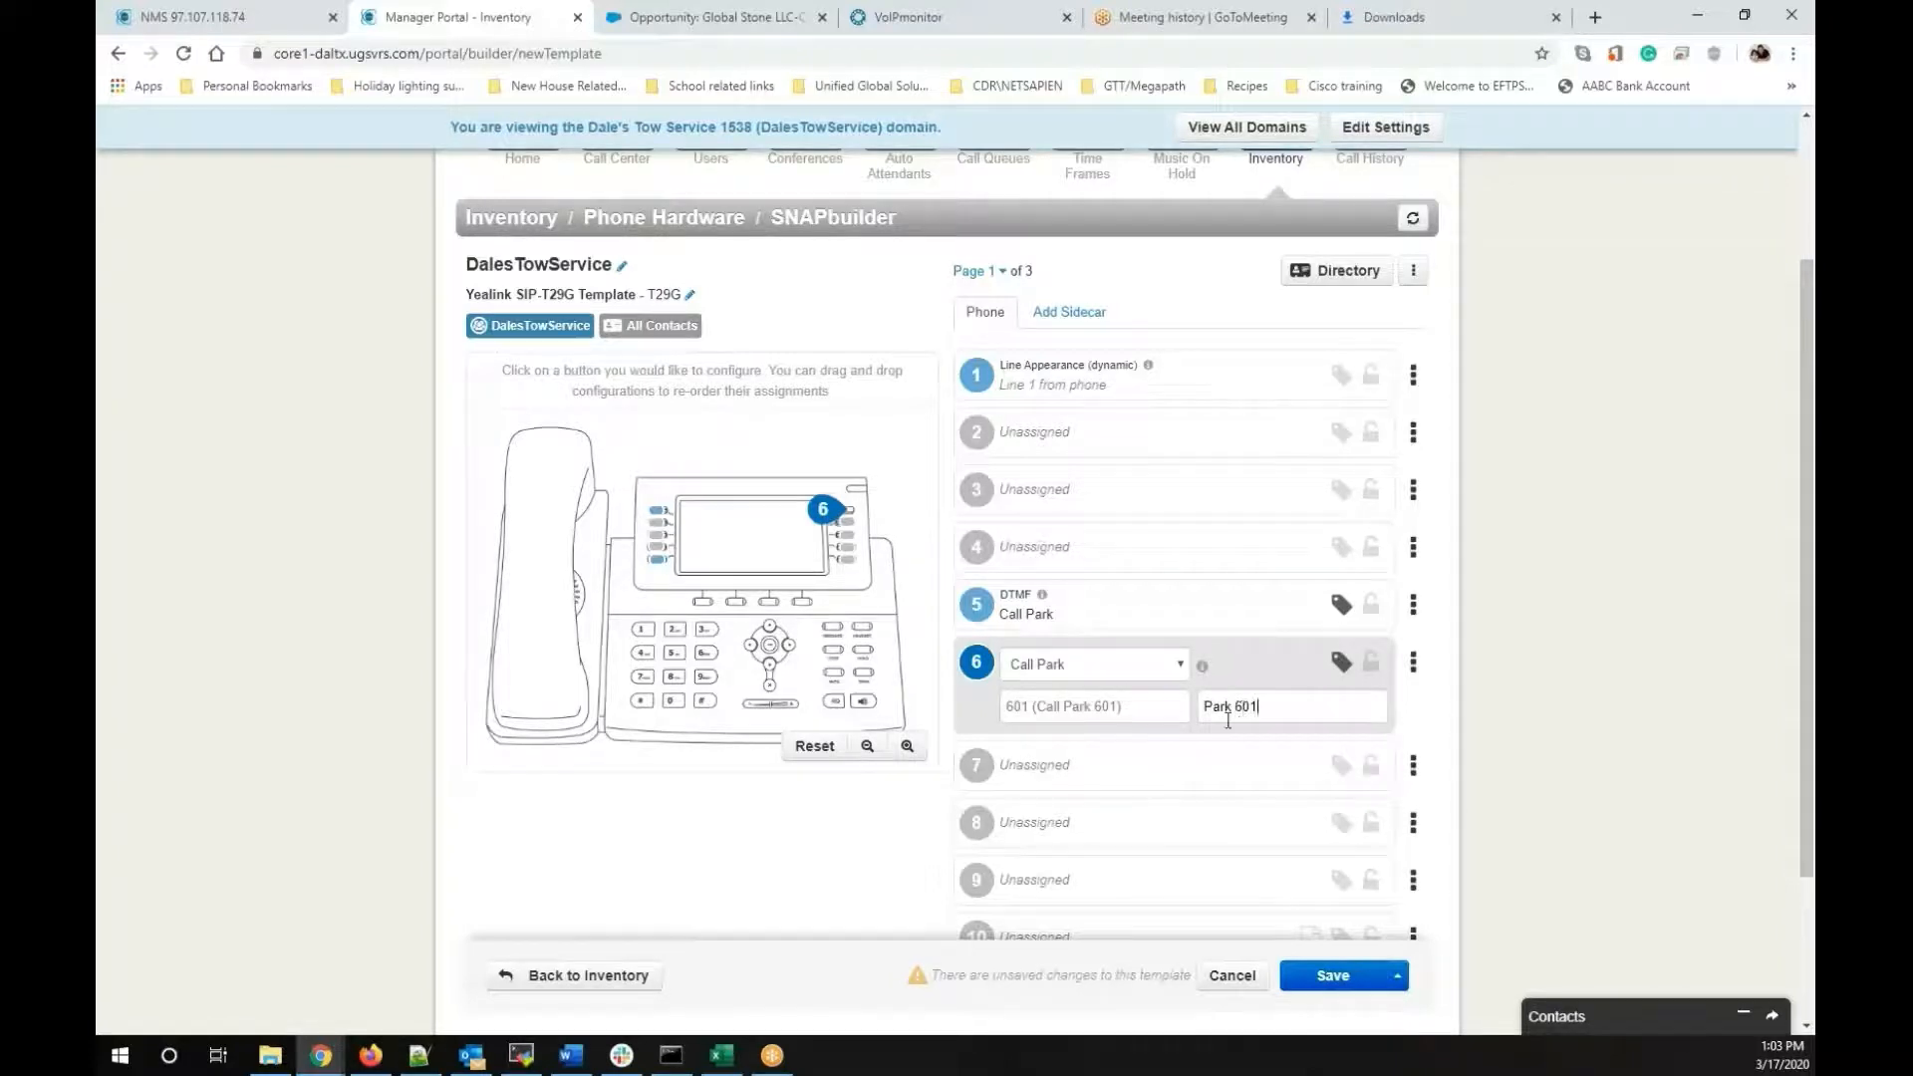
# Configure button 7 as a Call Park key for 602 (Call Park 602) labelled "Park 602", and save the template
pyautogui.click(1065, 764)
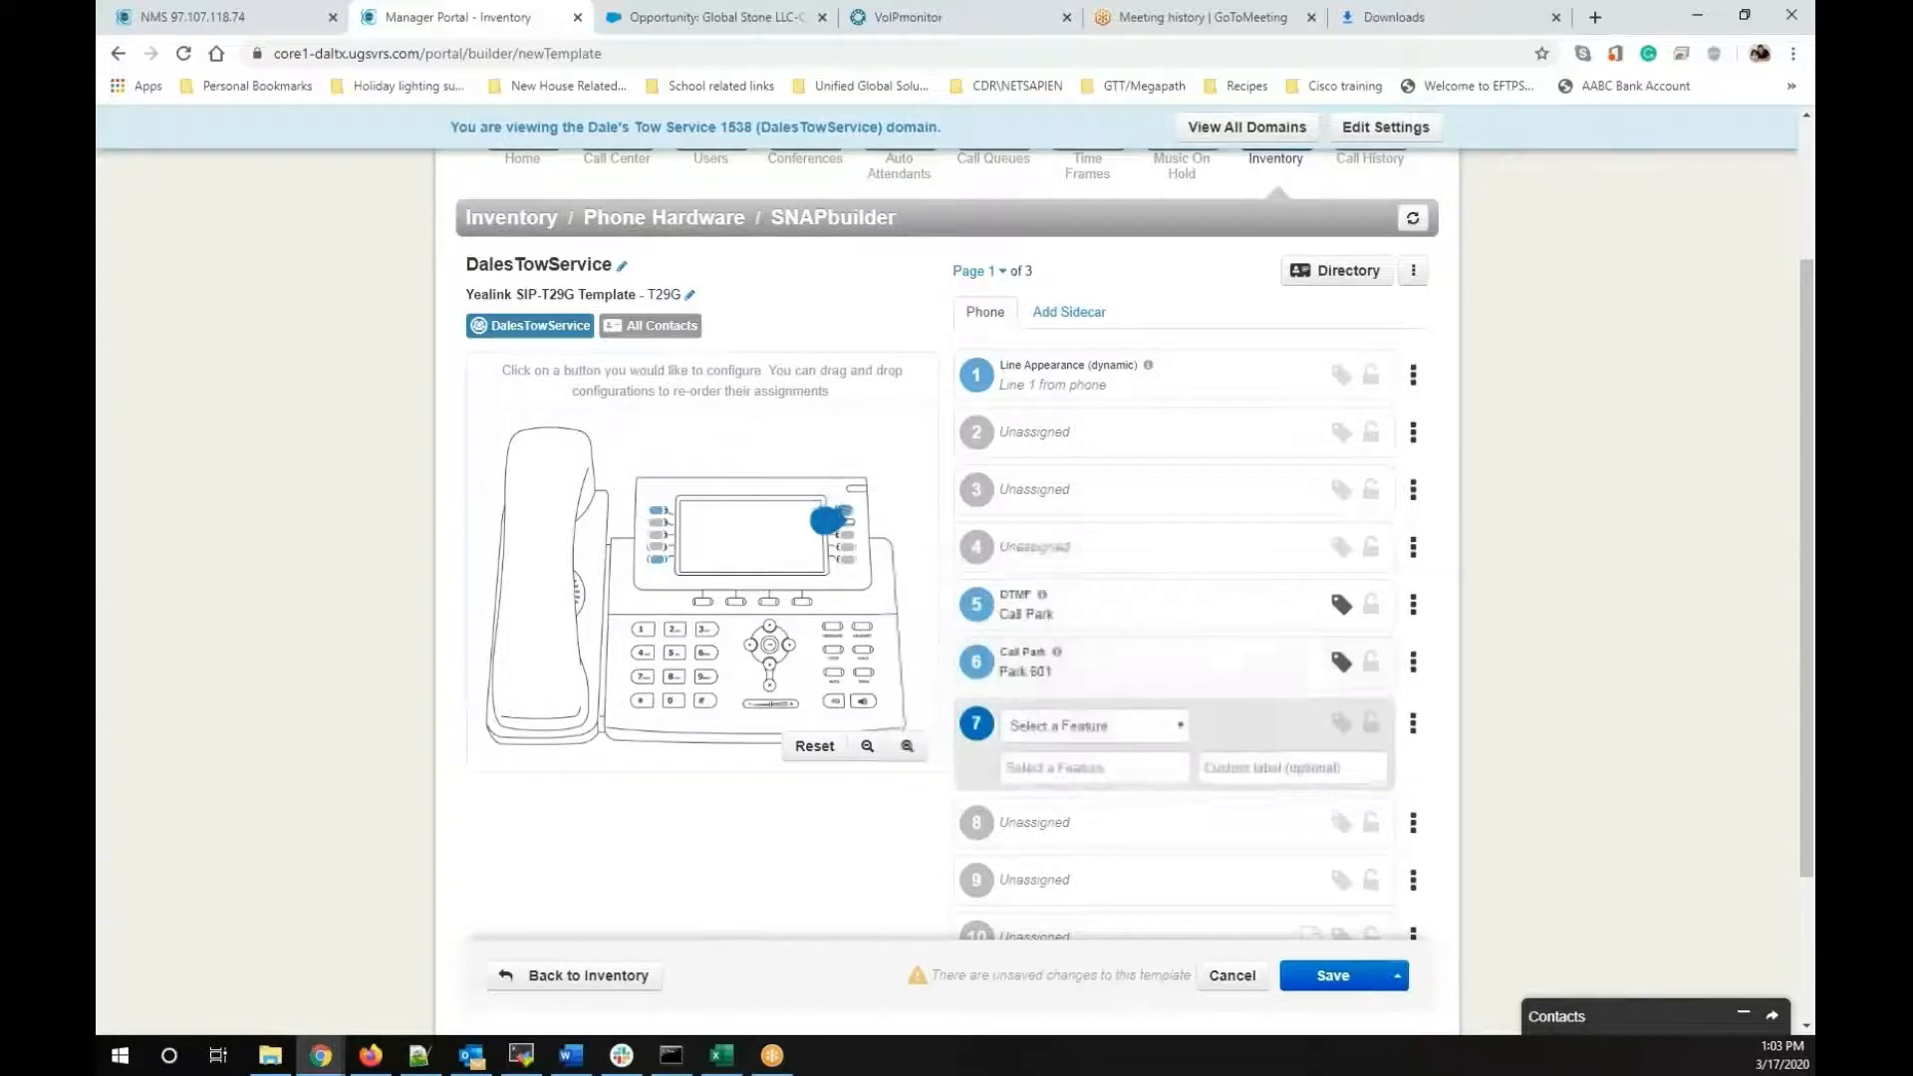
pyautogui.click(1085, 719)
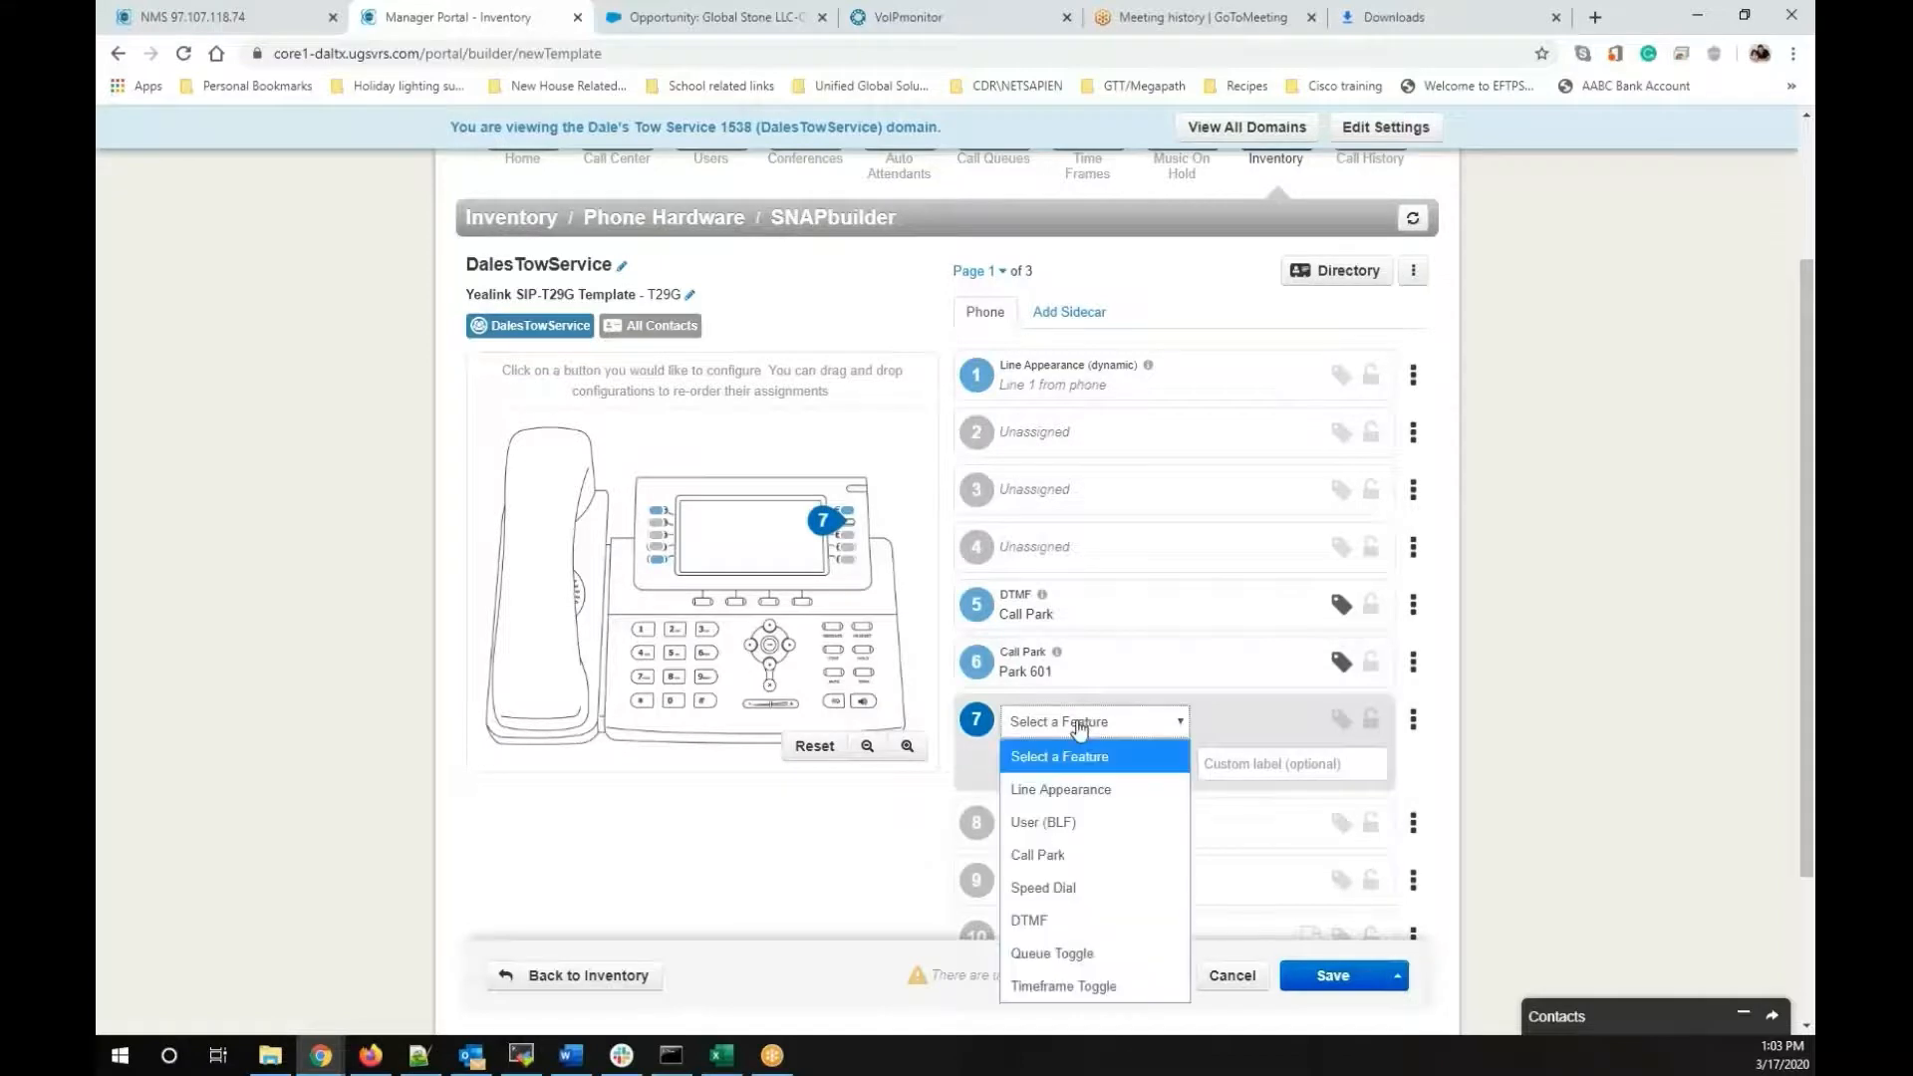
pyautogui.click(1064, 854)
pyautogui.click(1070, 762)
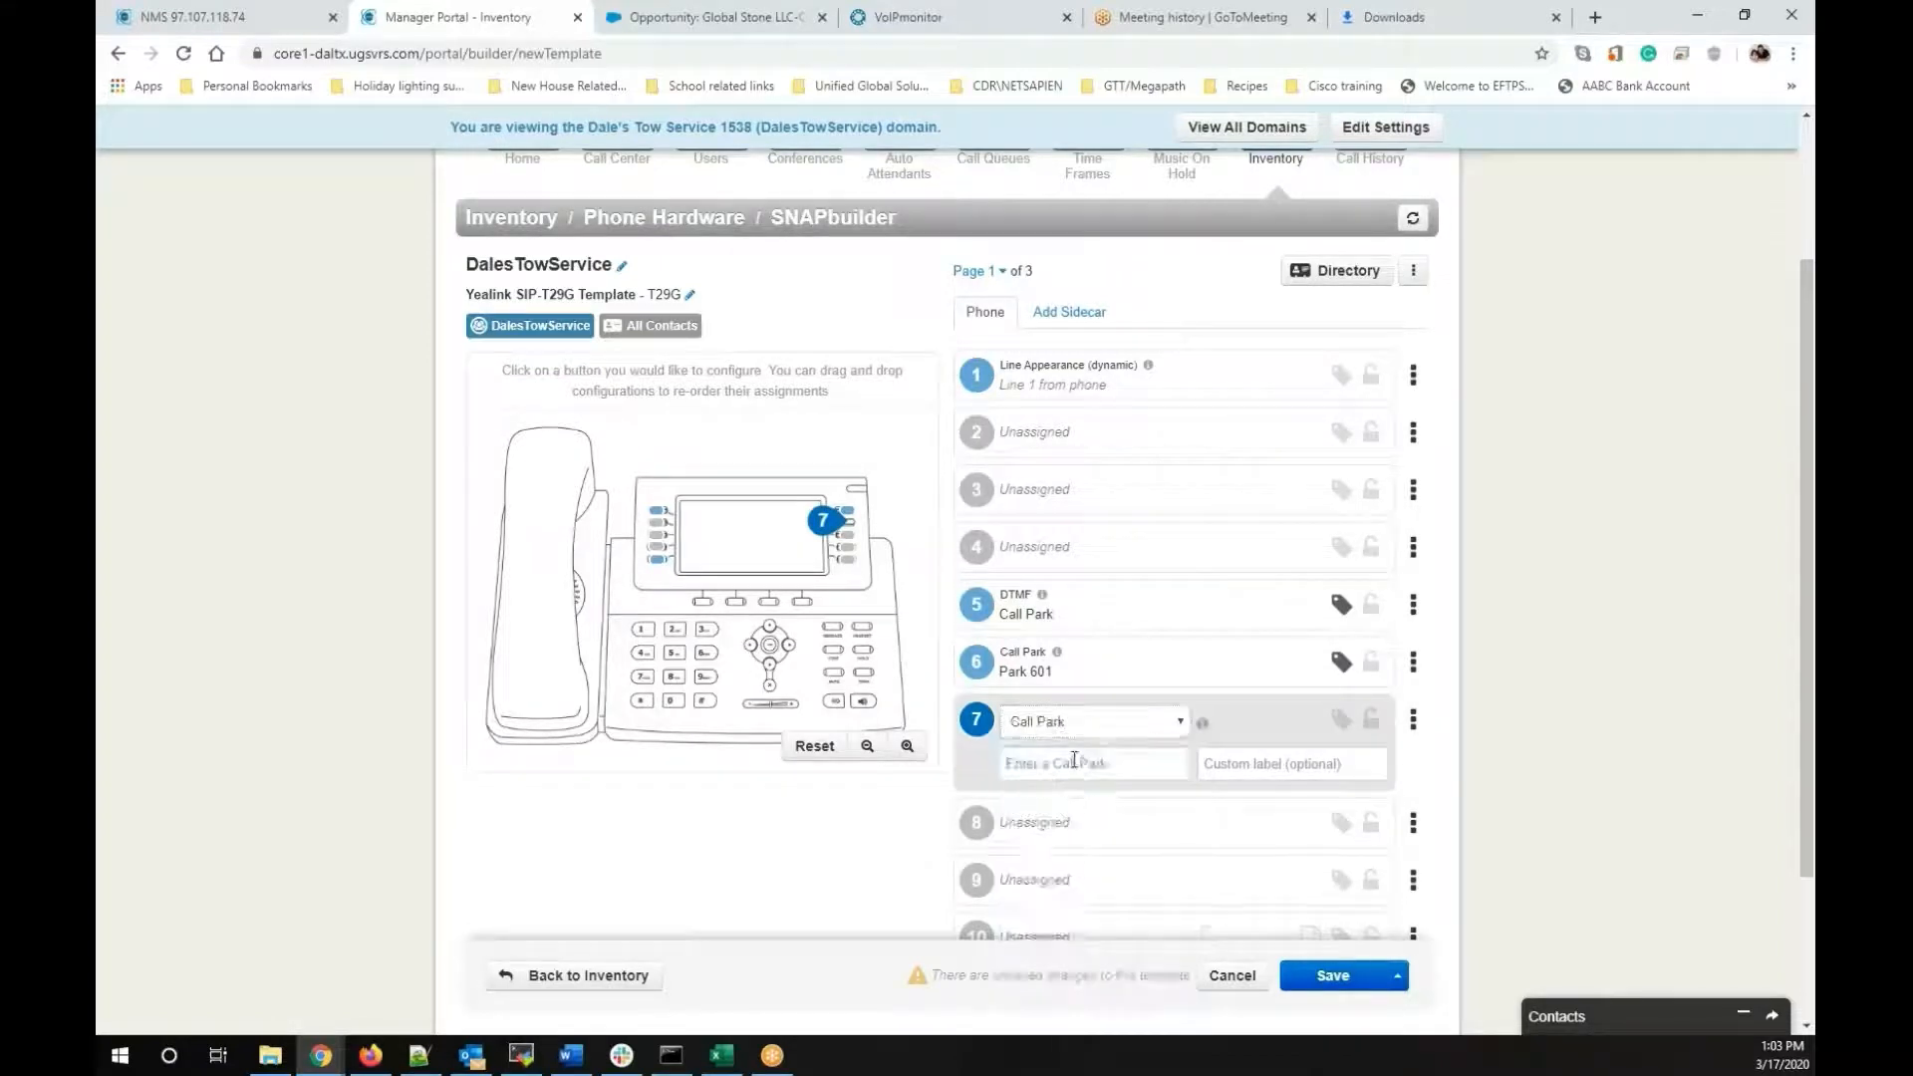
pyautogui.write('602')
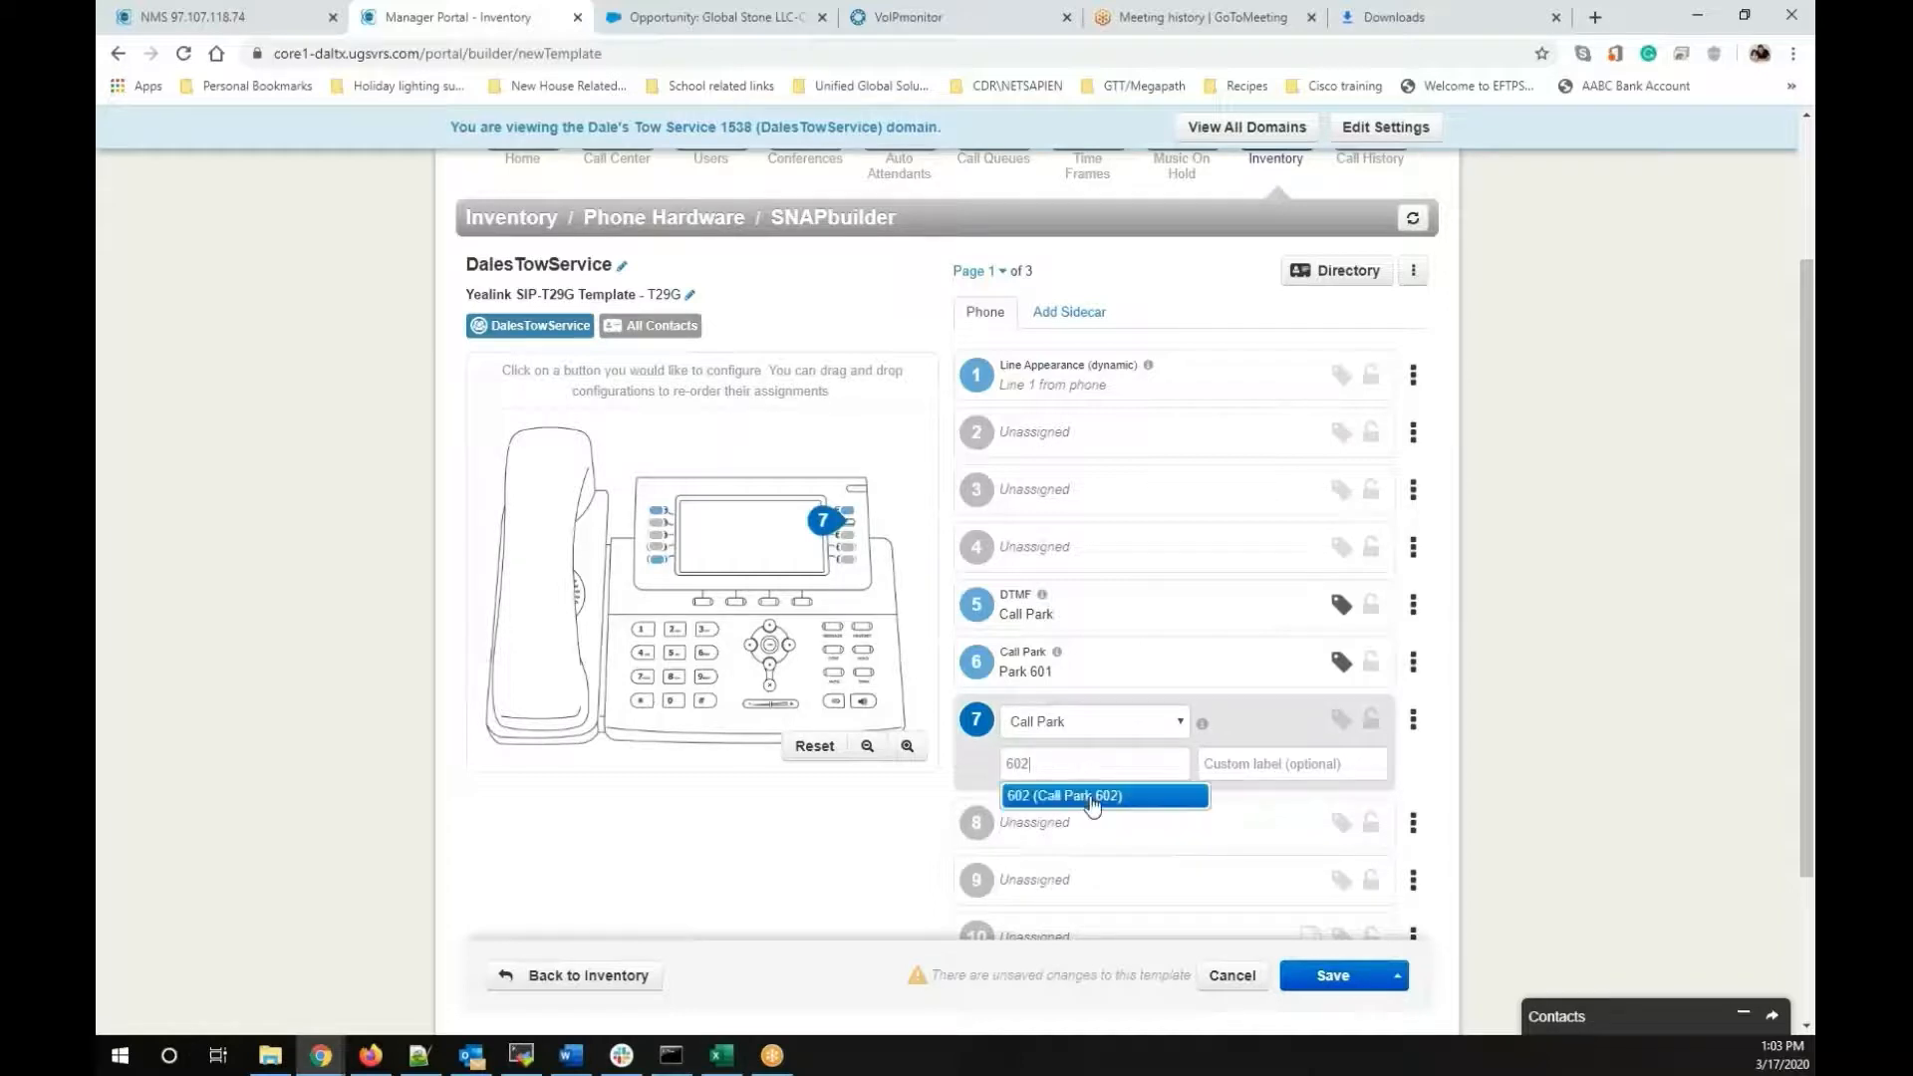
pyautogui.click(1094, 797)
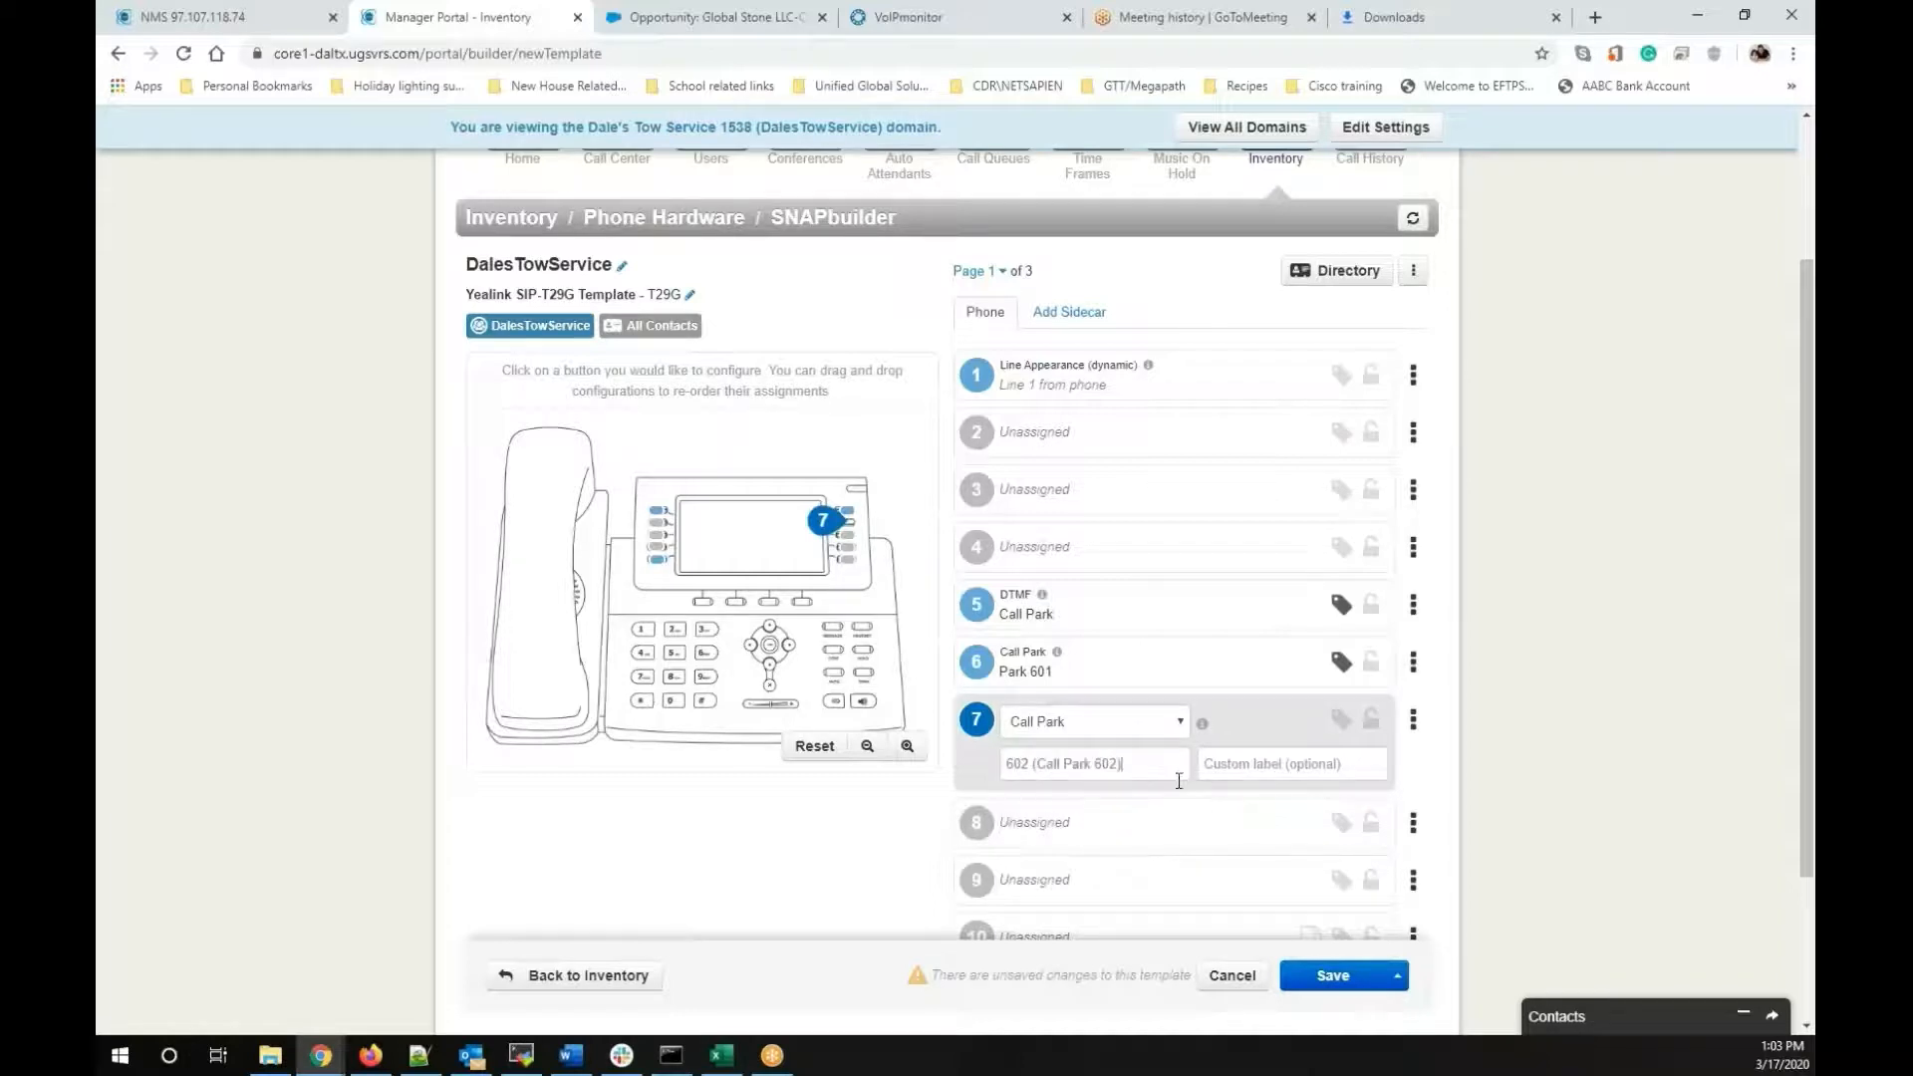
pyautogui.click(1241, 765)
pyautogui.write('Park 602')
pyautogui.scroll(-3, 1246, 782)
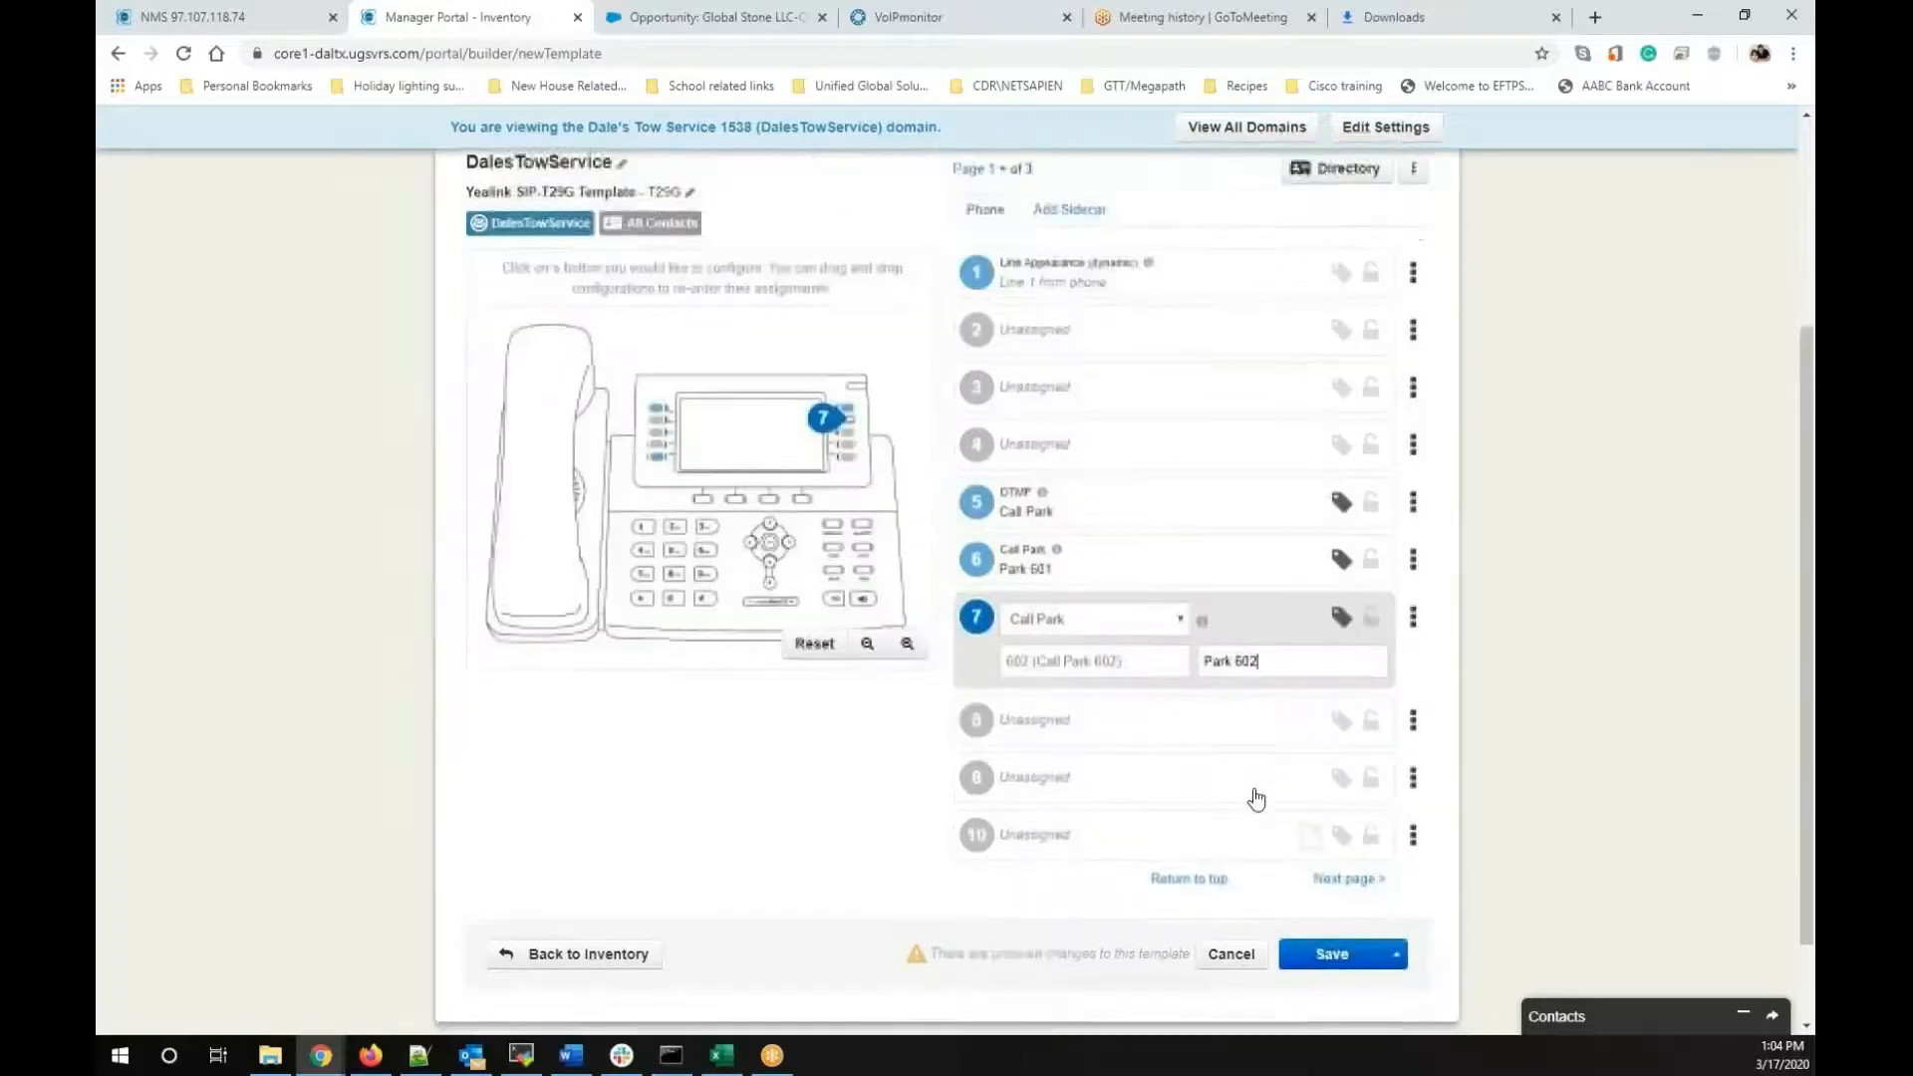
pyautogui.click(1373, 849)
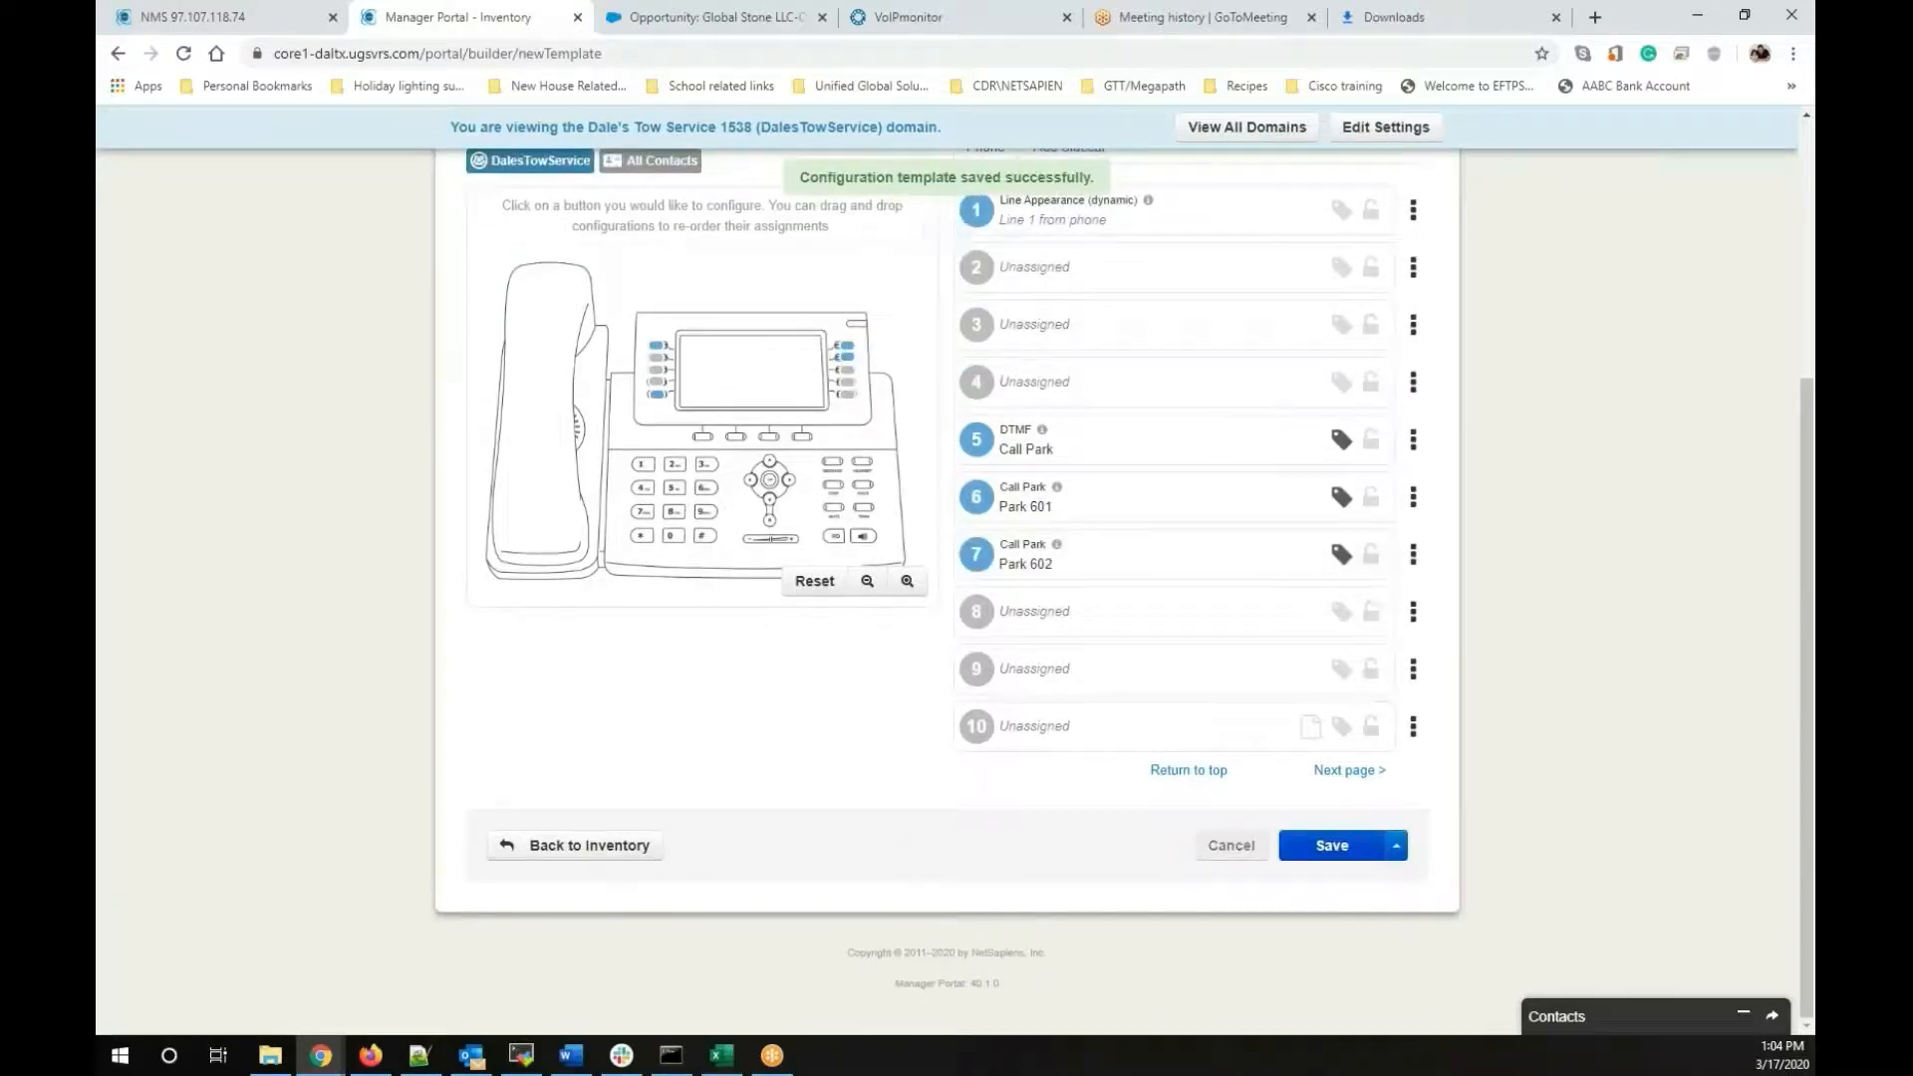
# Select only the two Yealink SIP-T29G phones, lines 1001 and 1002, in the Phone Hardware inventory
pyautogui.scroll(5, 1371, 852)
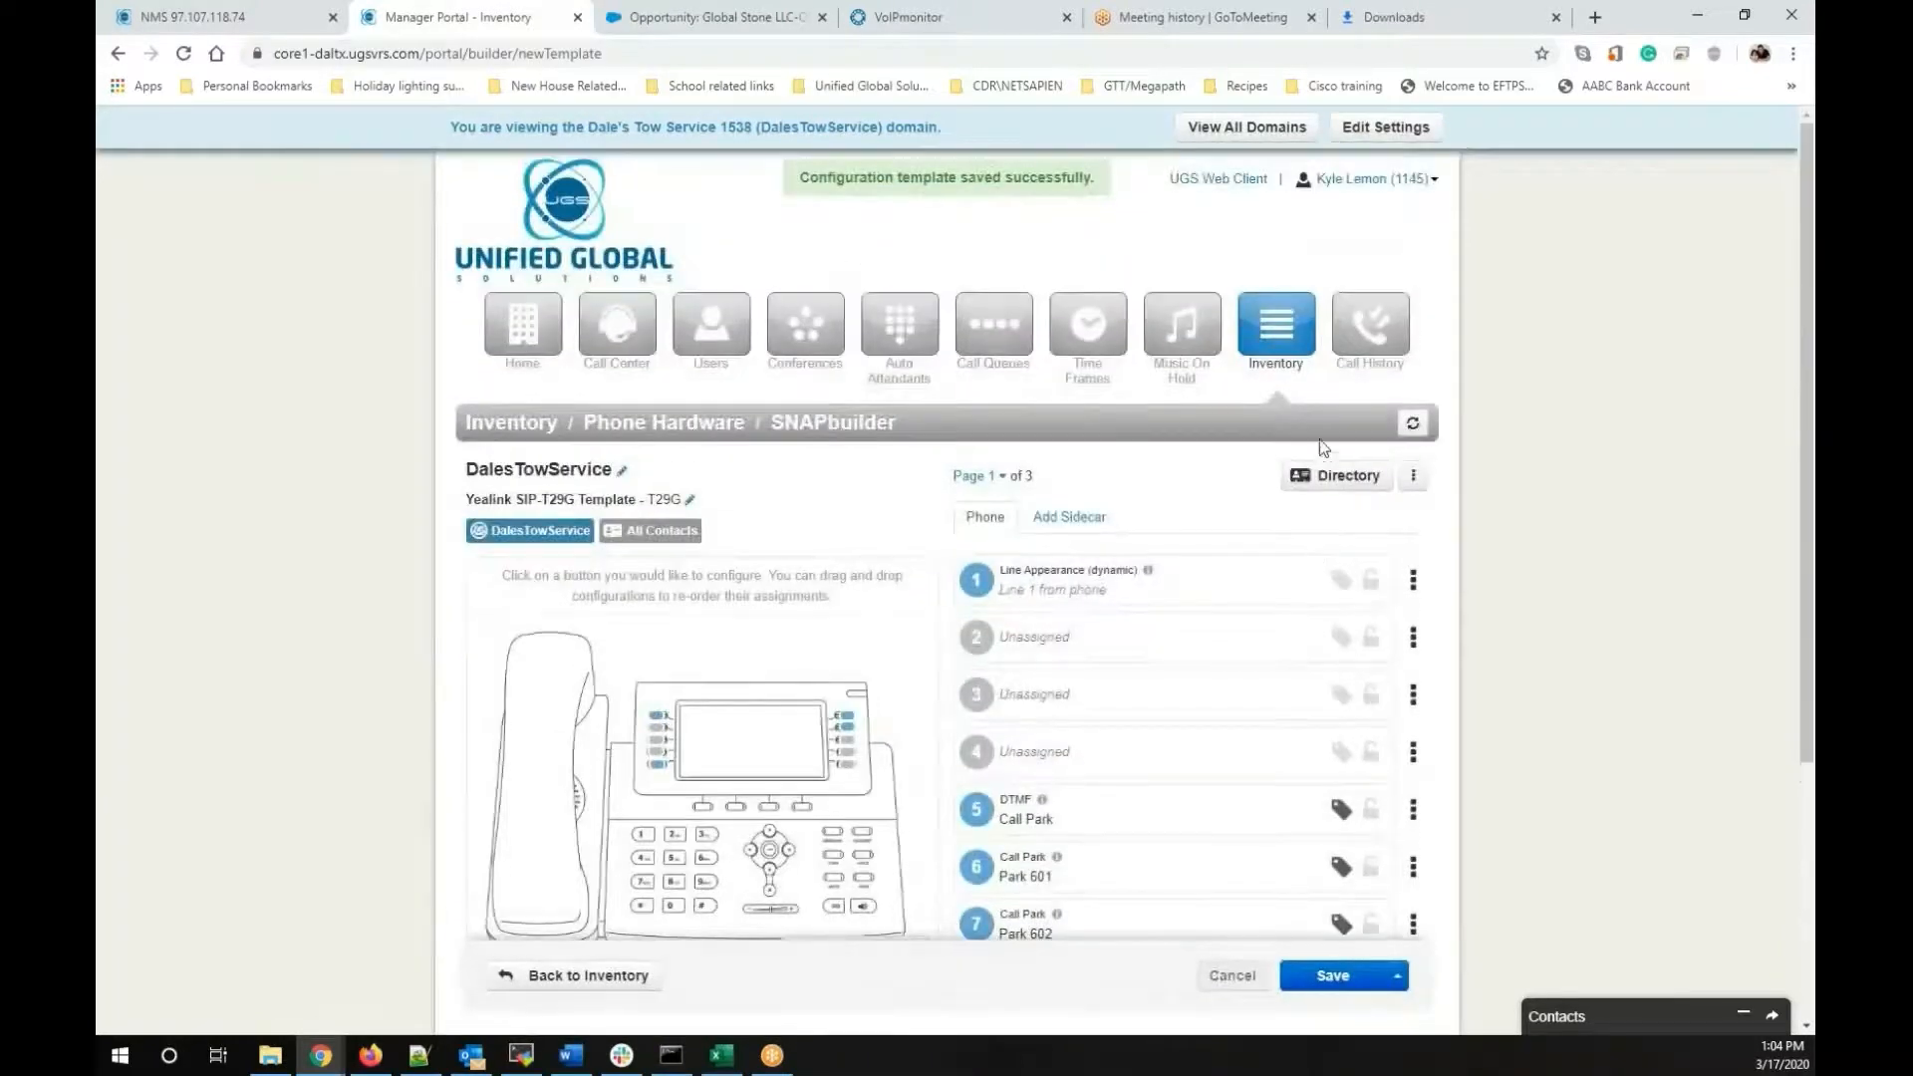
pyautogui.click(1303, 349)
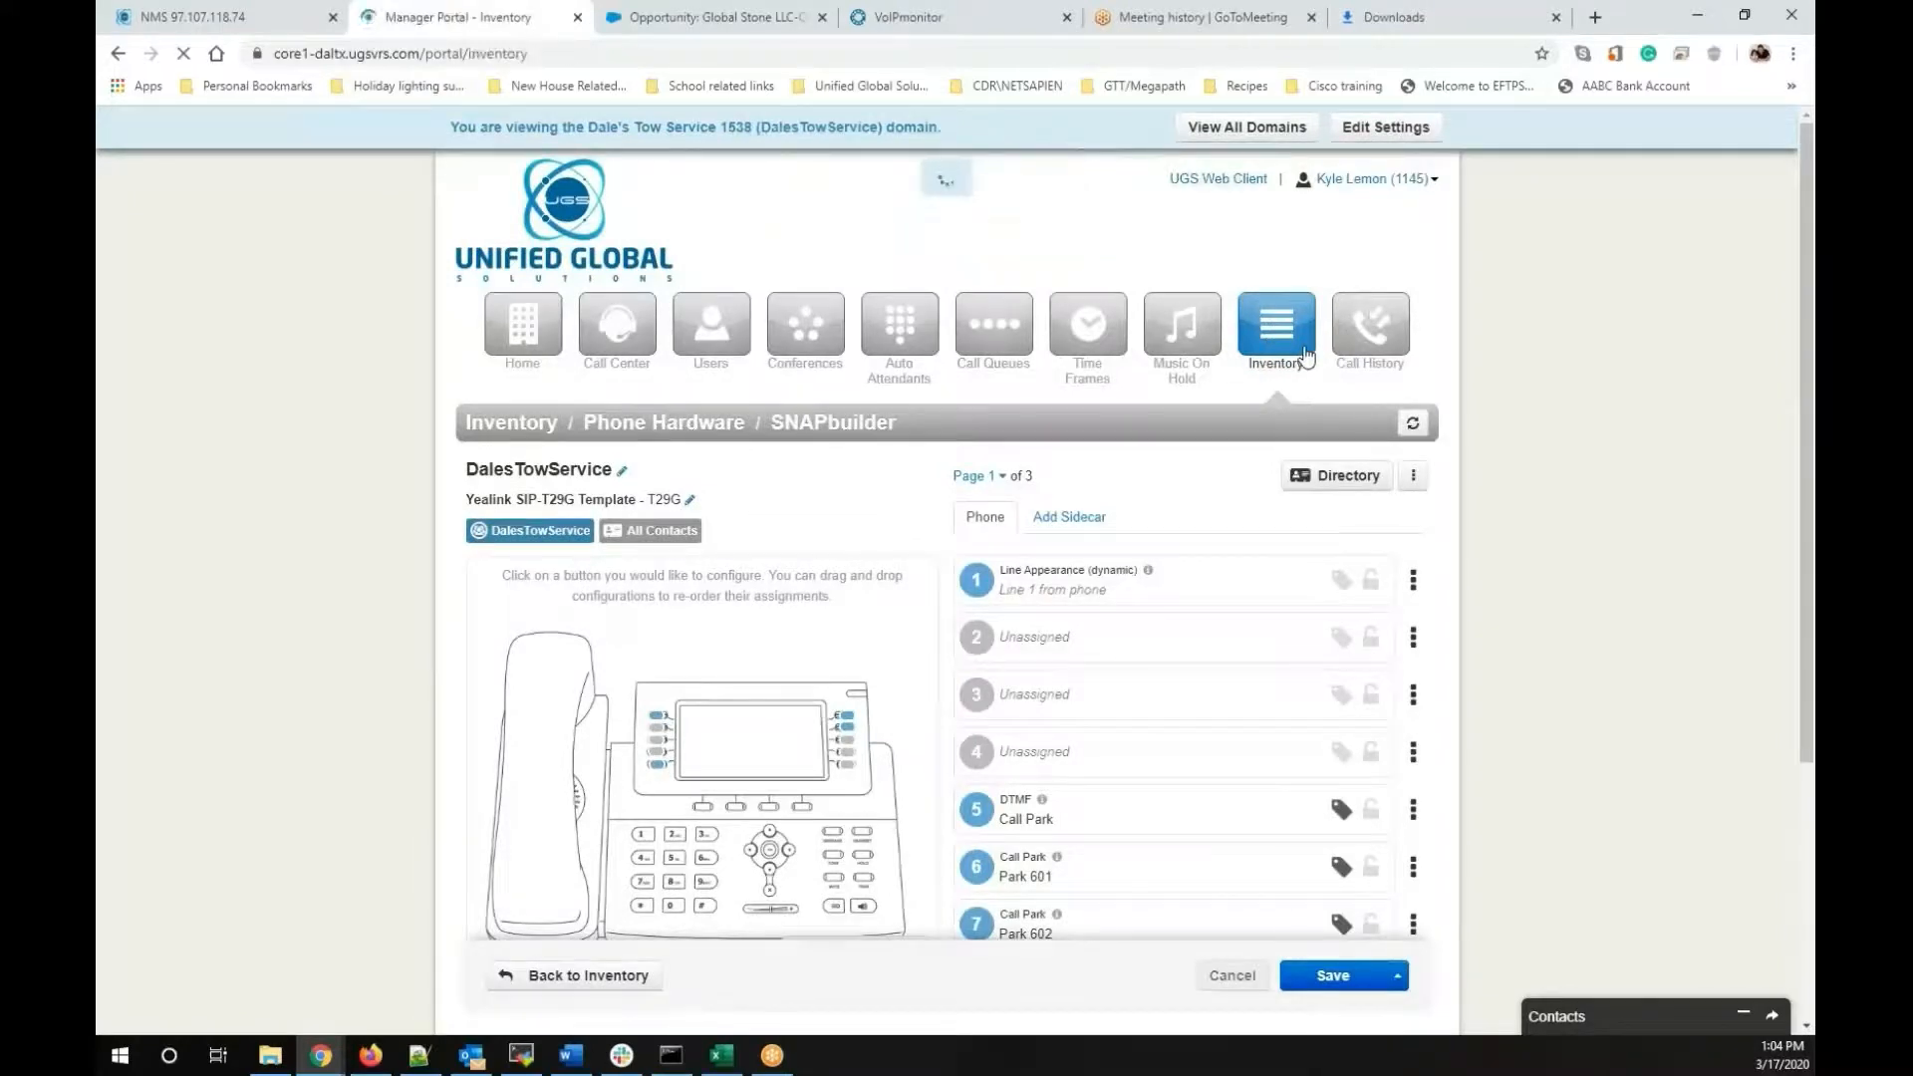
pyautogui.click(773, 467)
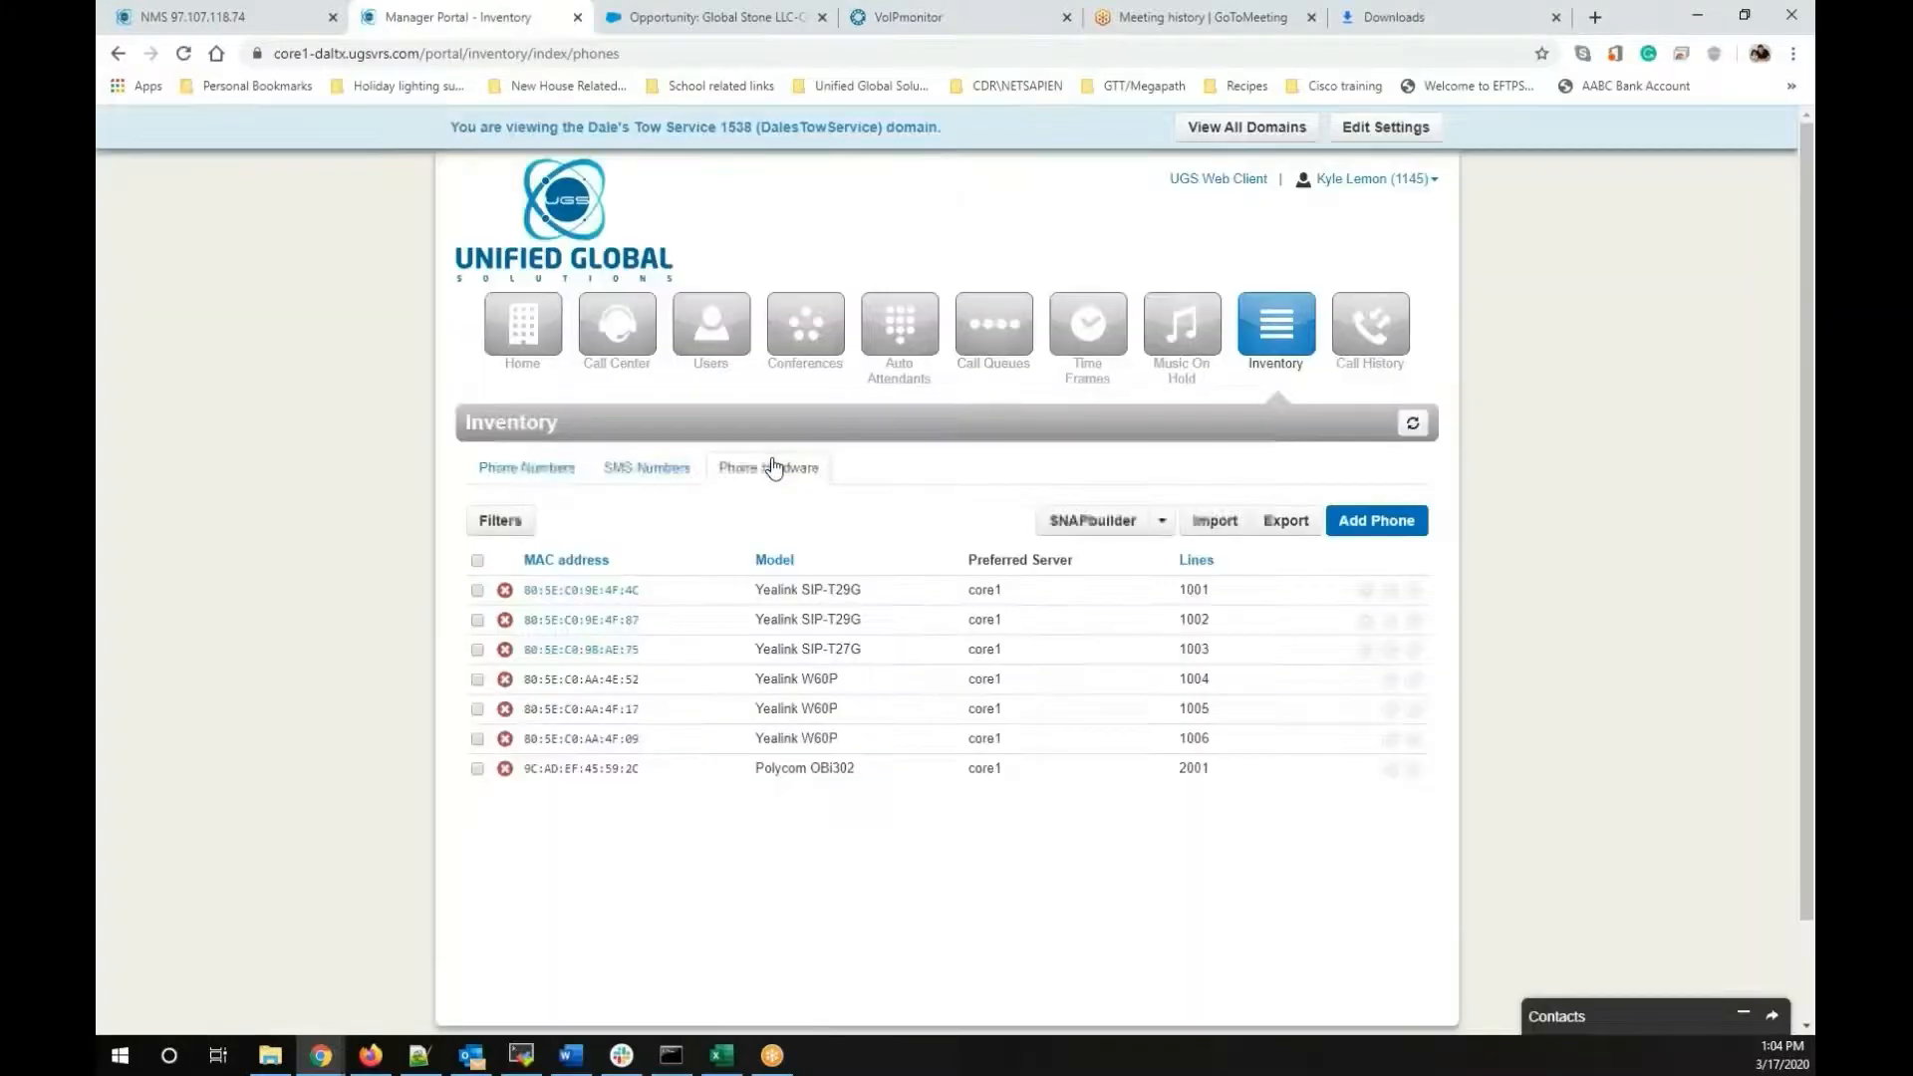
pyautogui.click(477, 560)
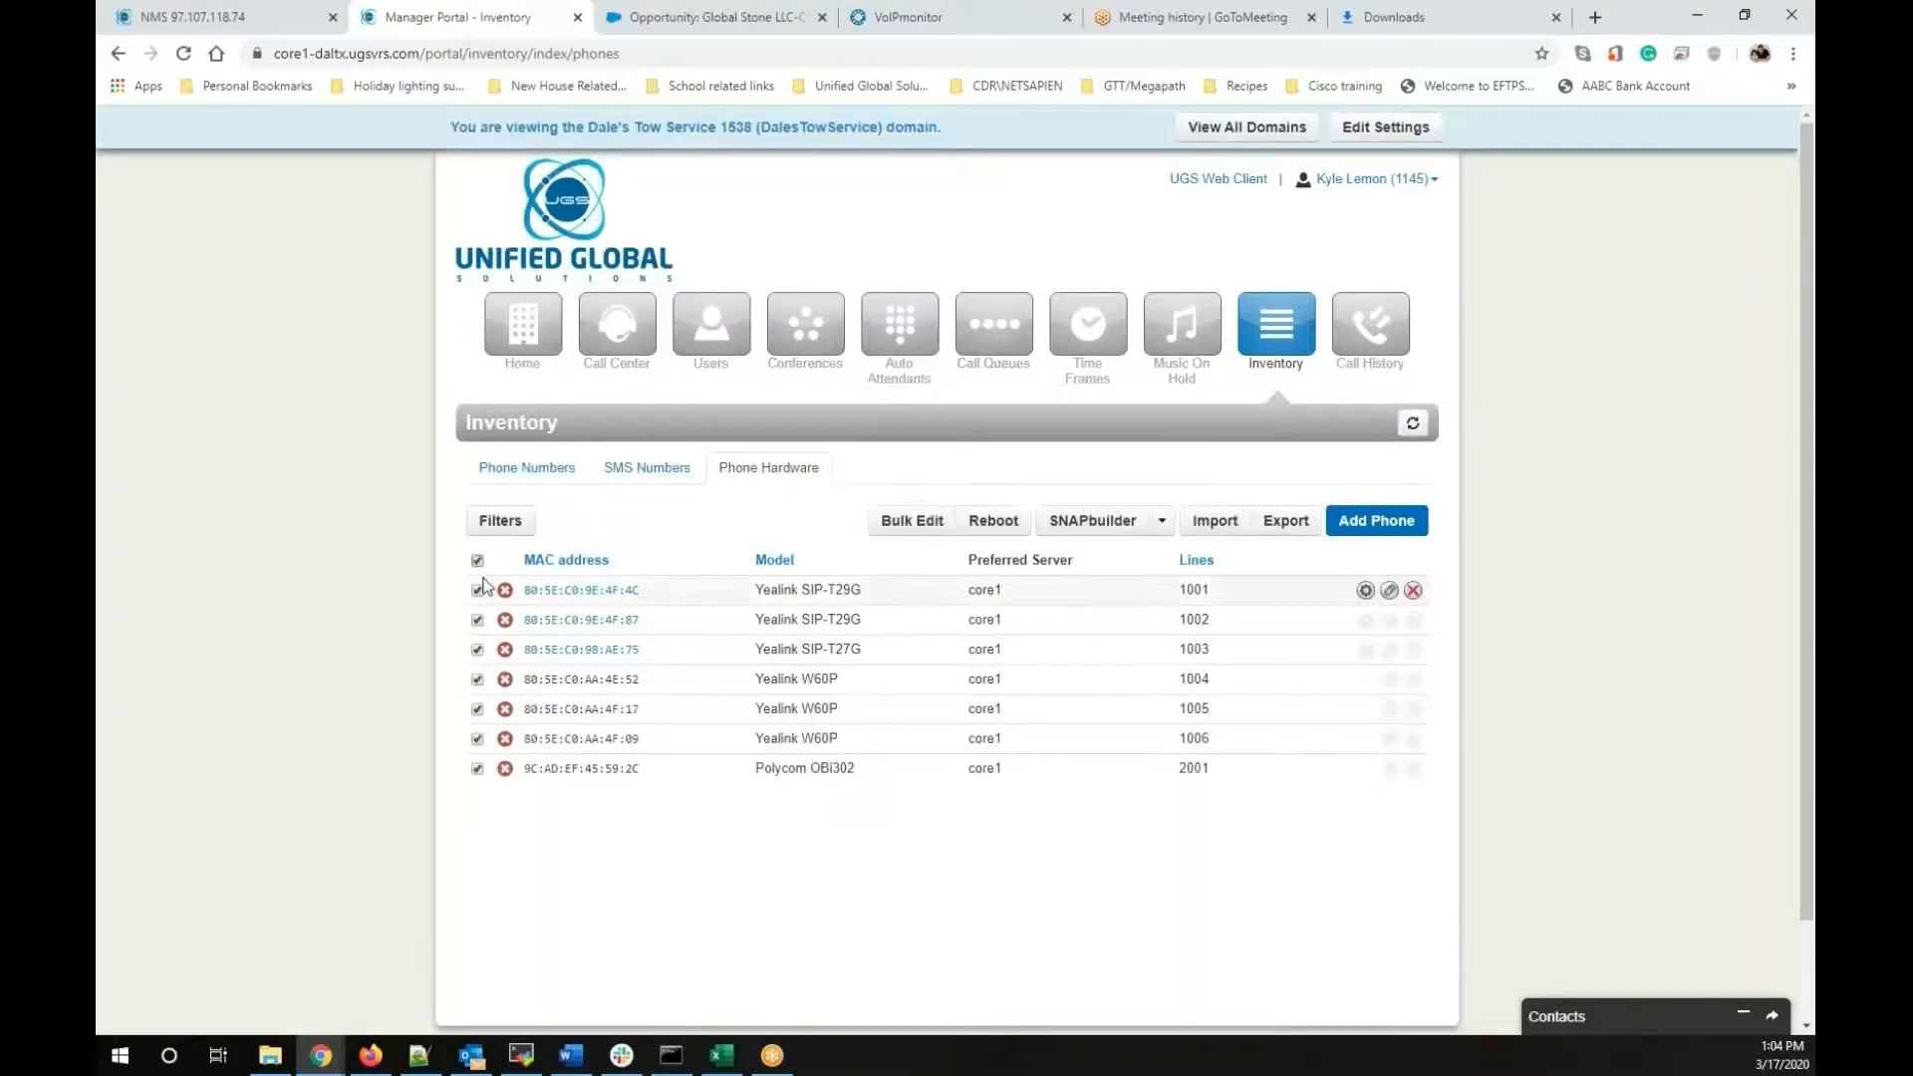
pyautogui.click(477, 679)
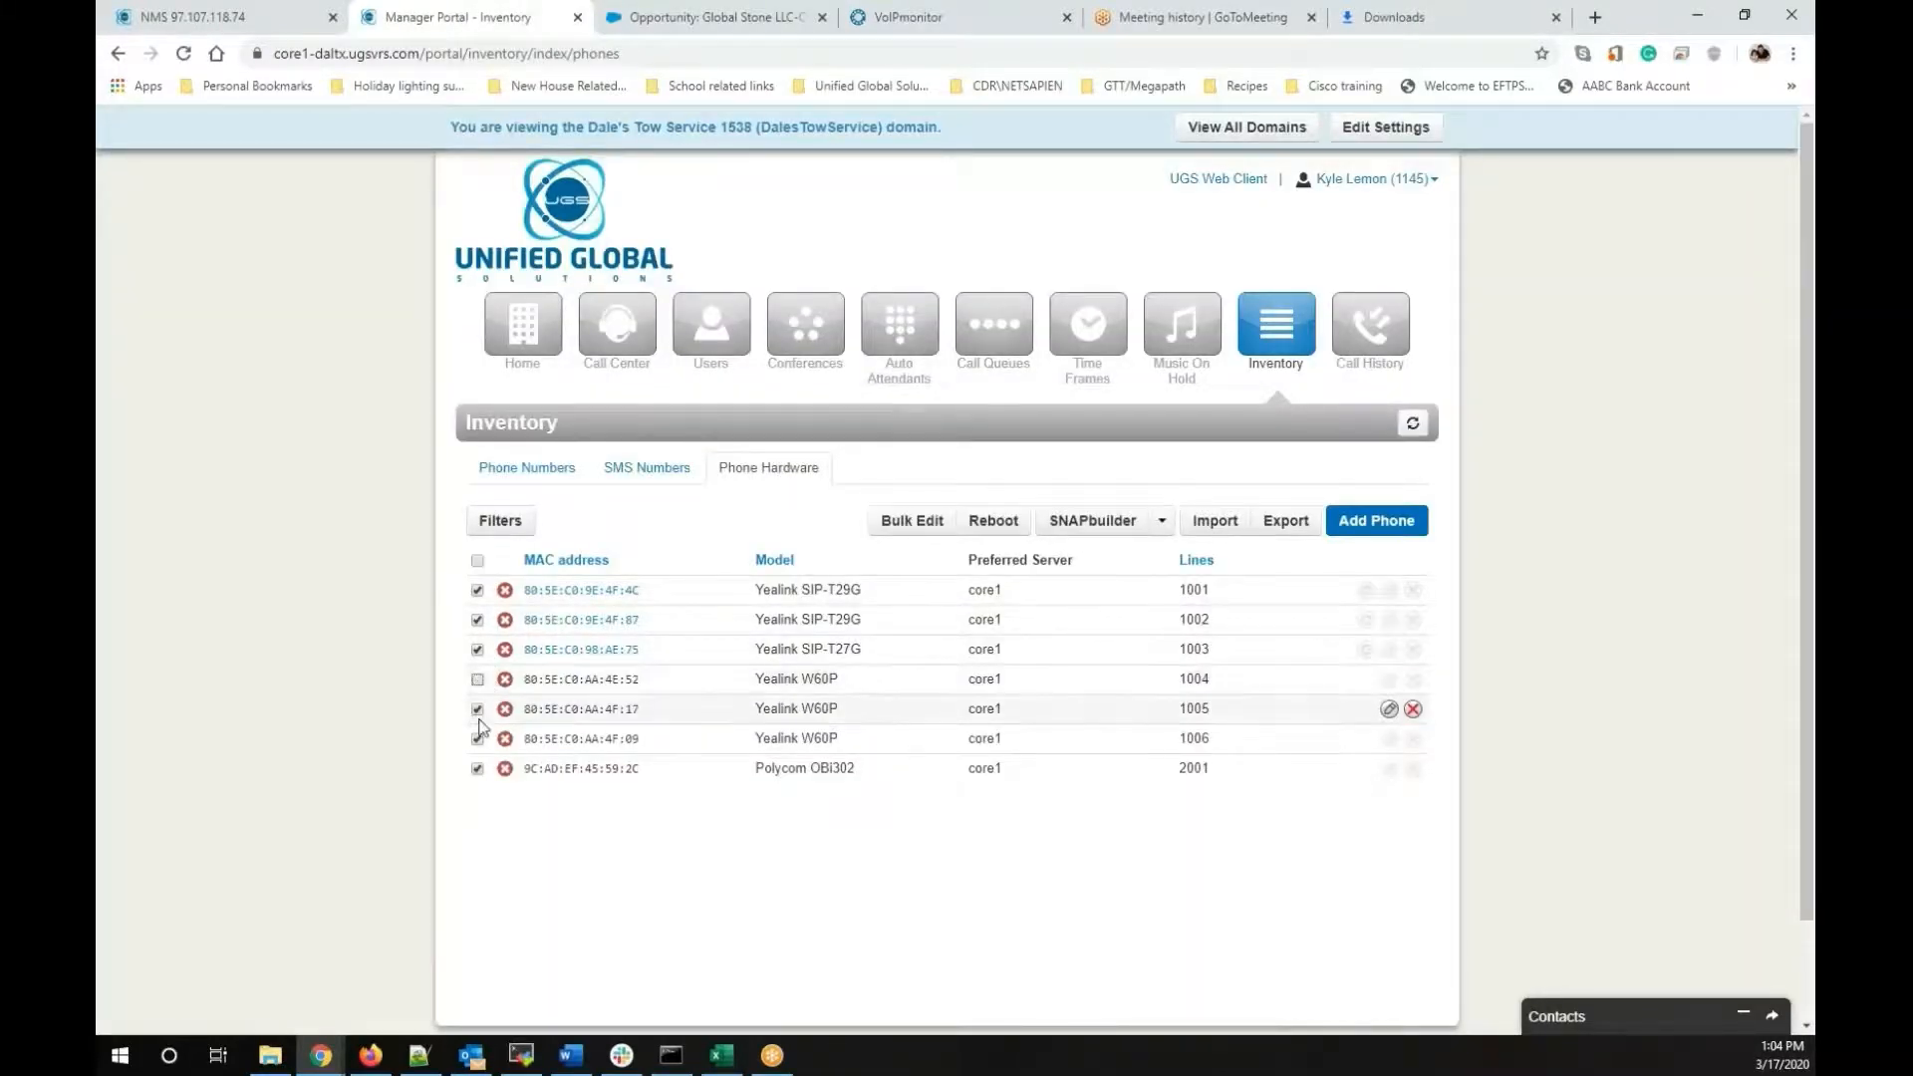
pyautogui.click(477, 709)
pyautogui.click(477, 741)
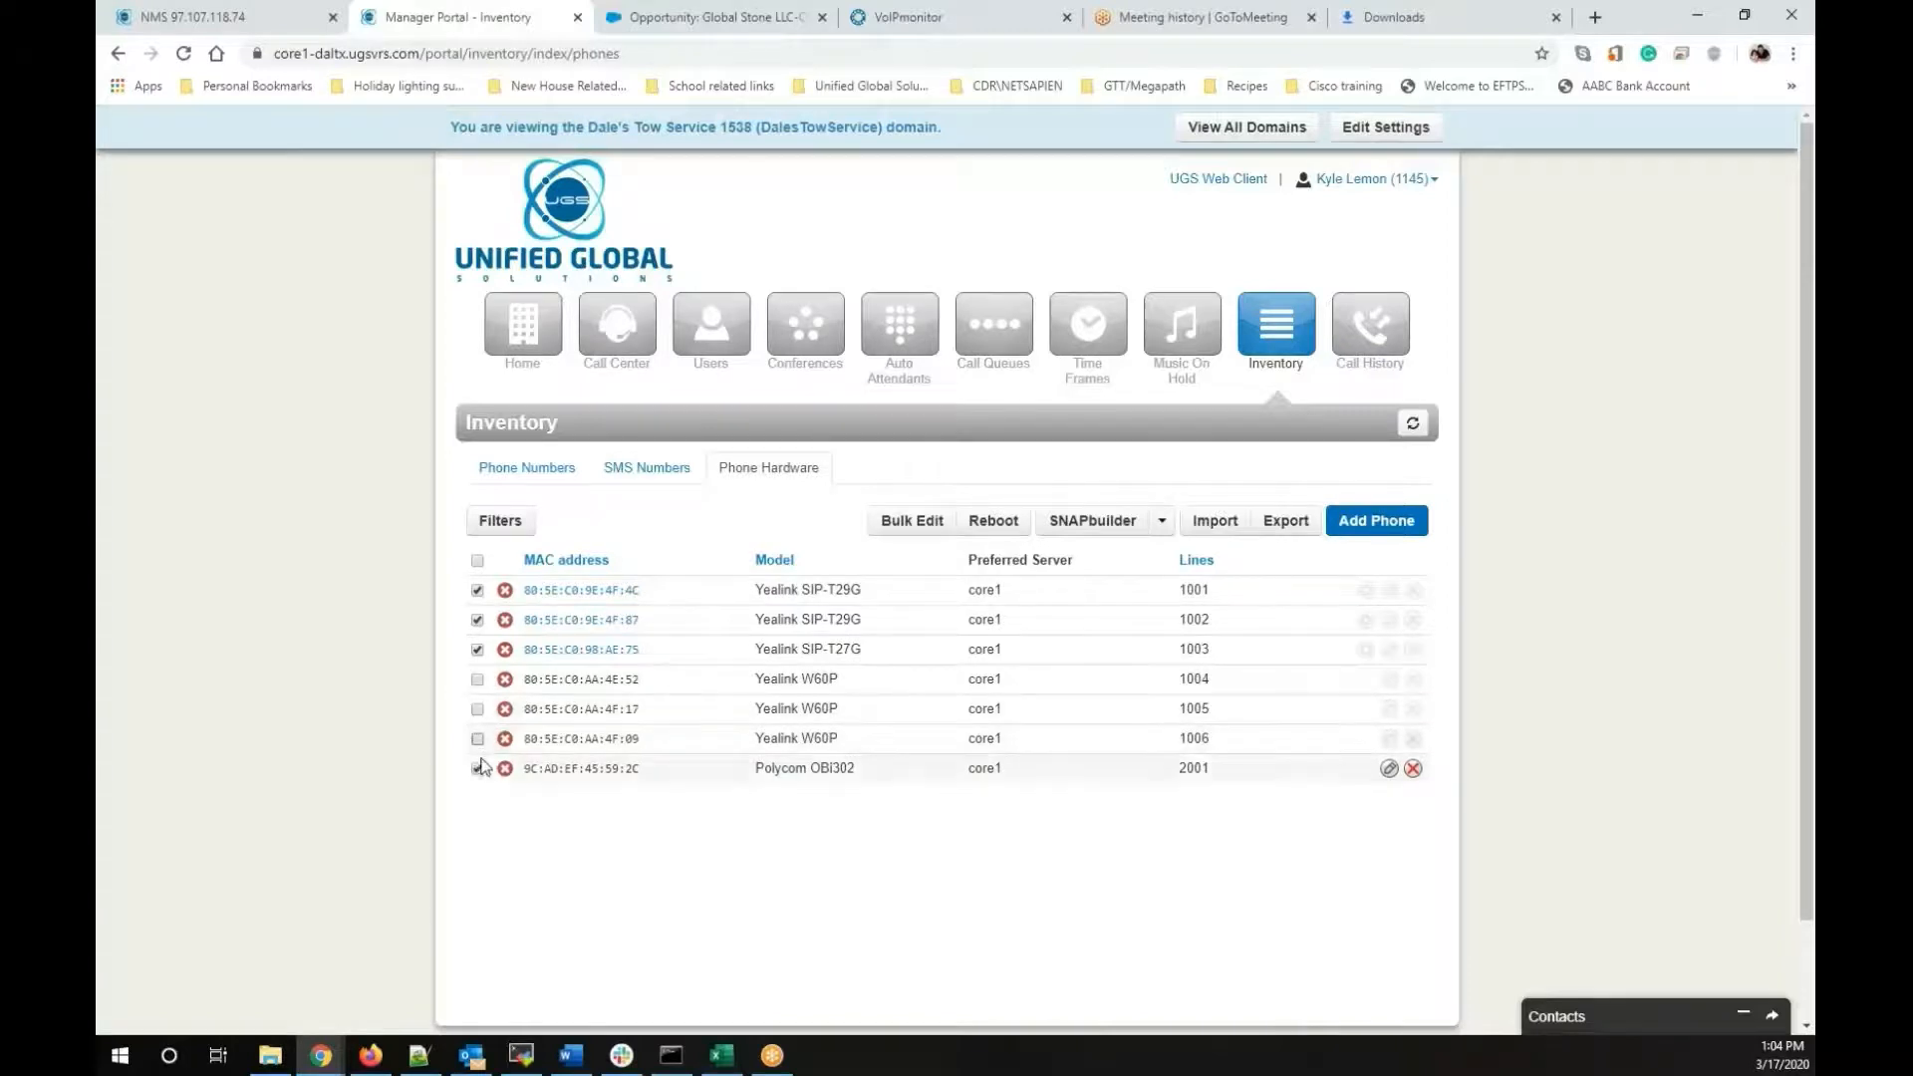
pyautogui.click(478, 769)
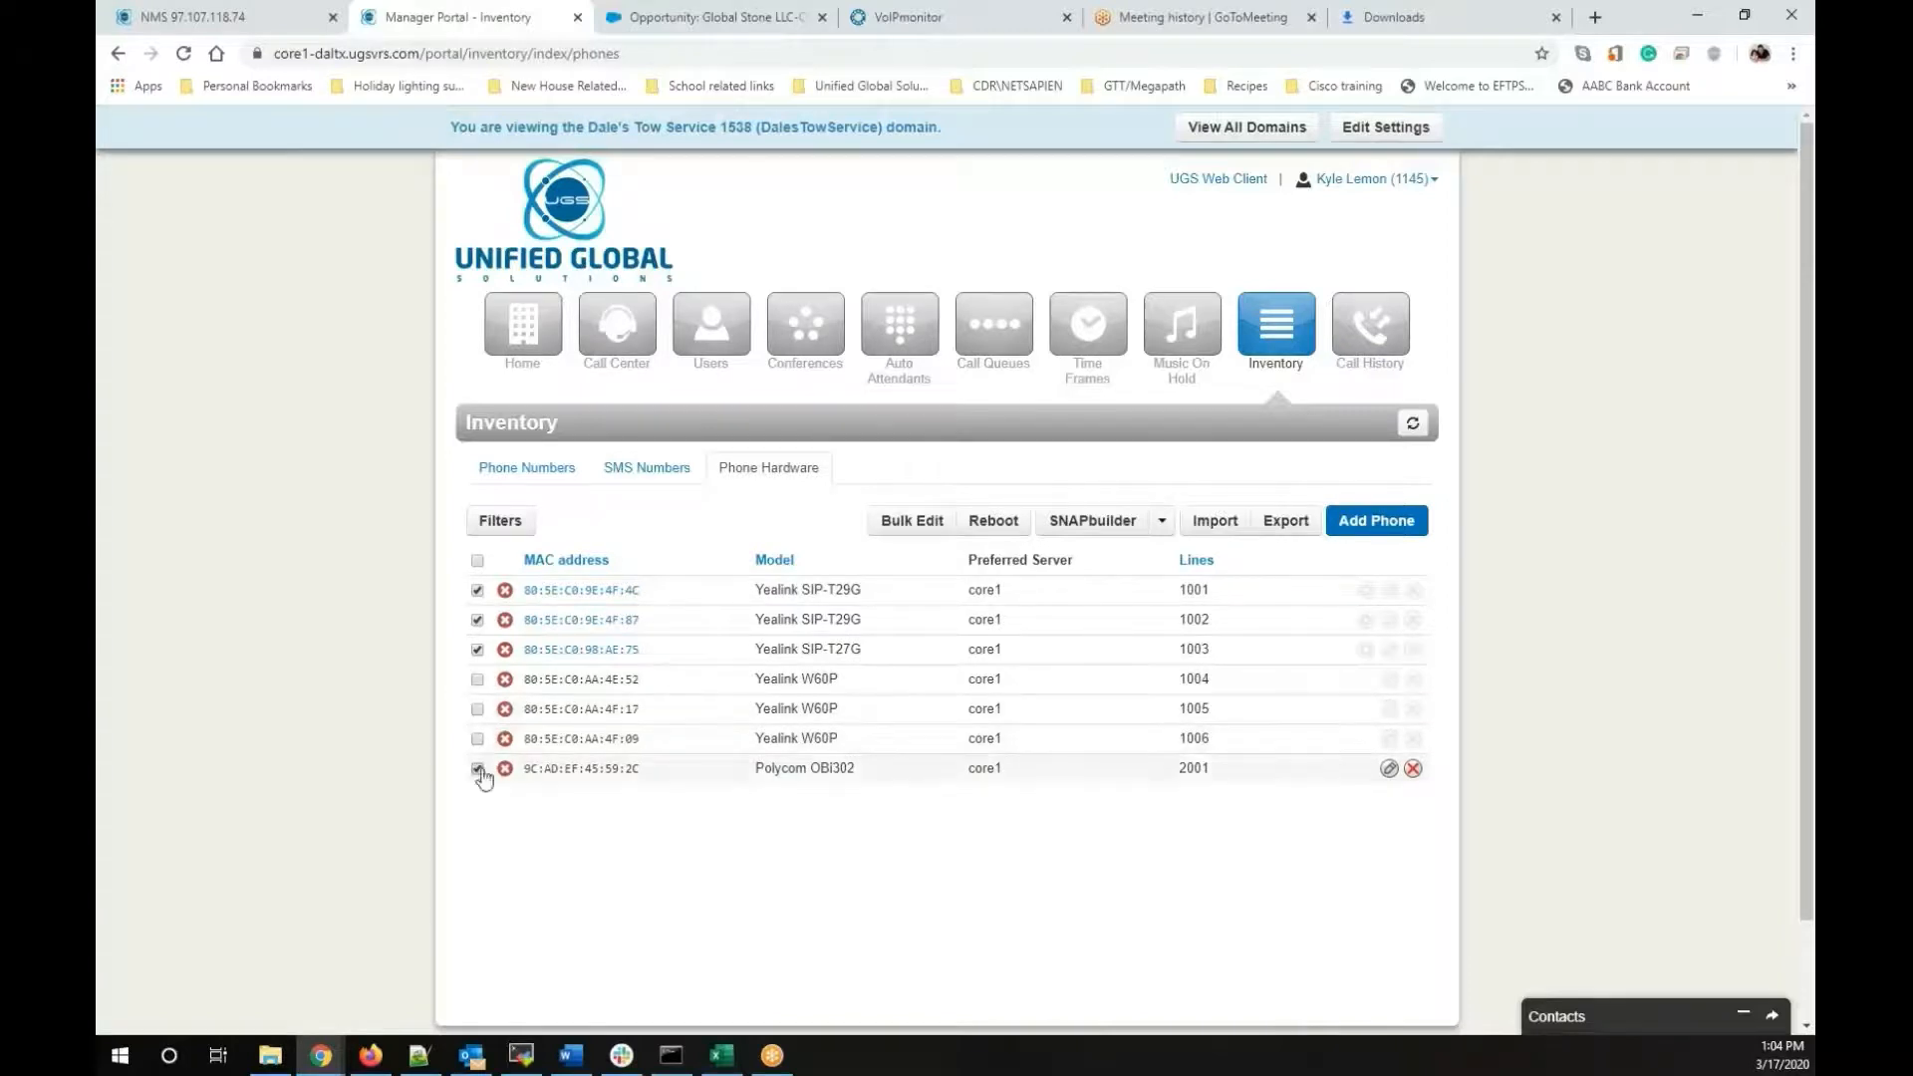
pyautogui.click(477, 650)
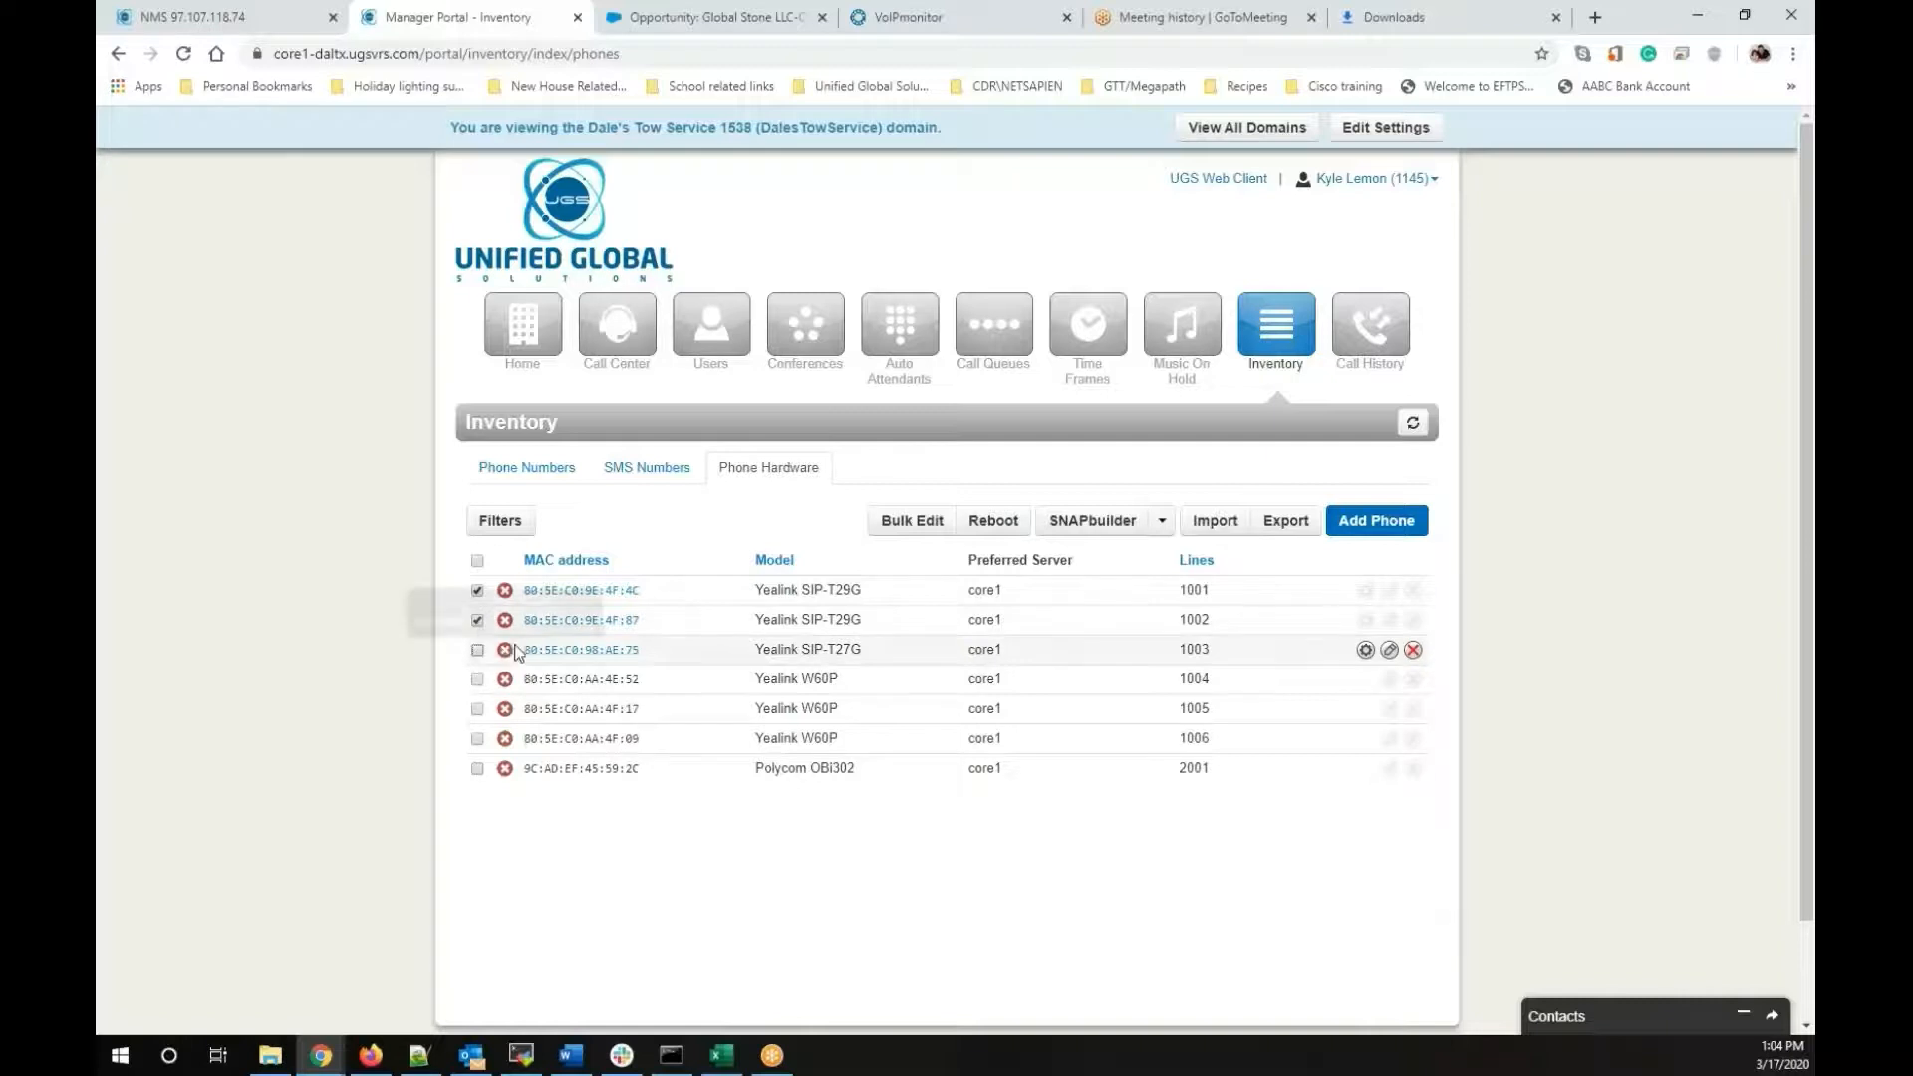
# Apply the DalesTowService configuration template to the two selected phones and resync them
pyautogui.click(1162, 528)
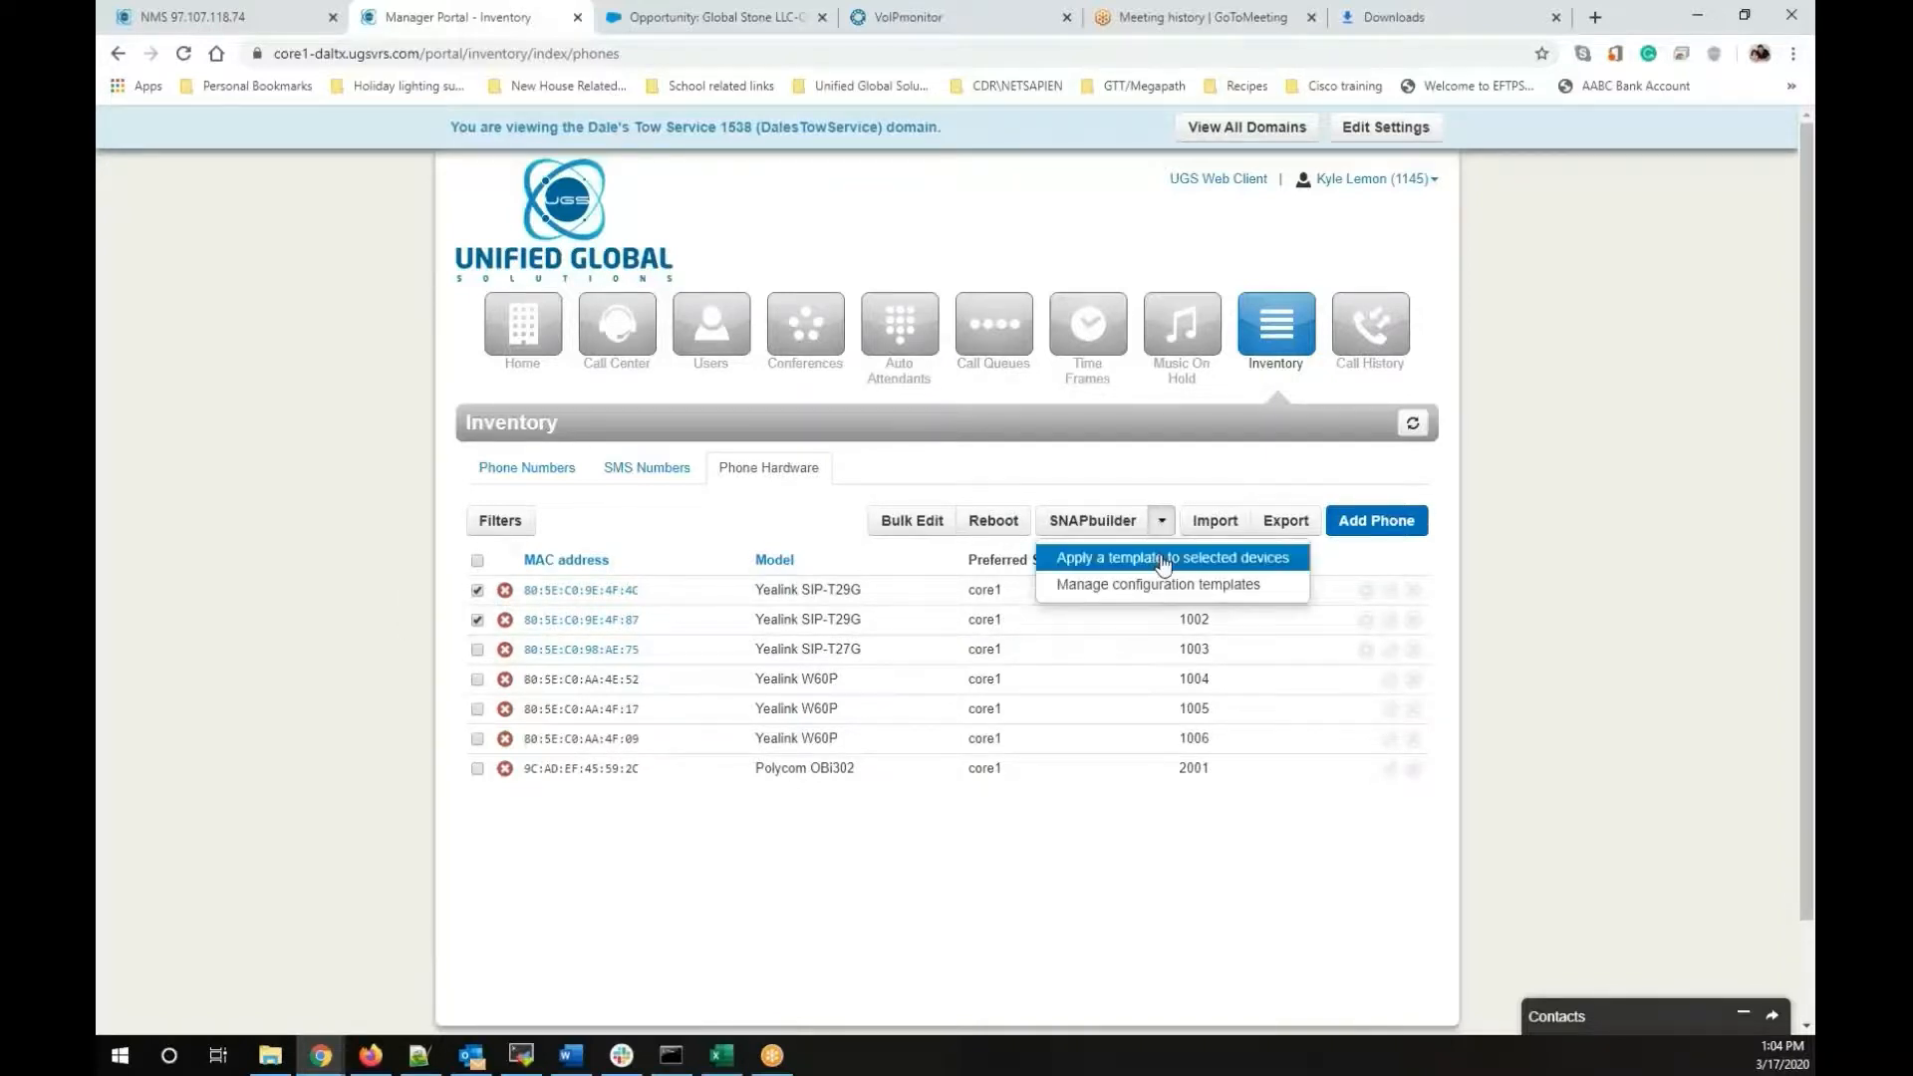
pyautogui.click(1164, 561)
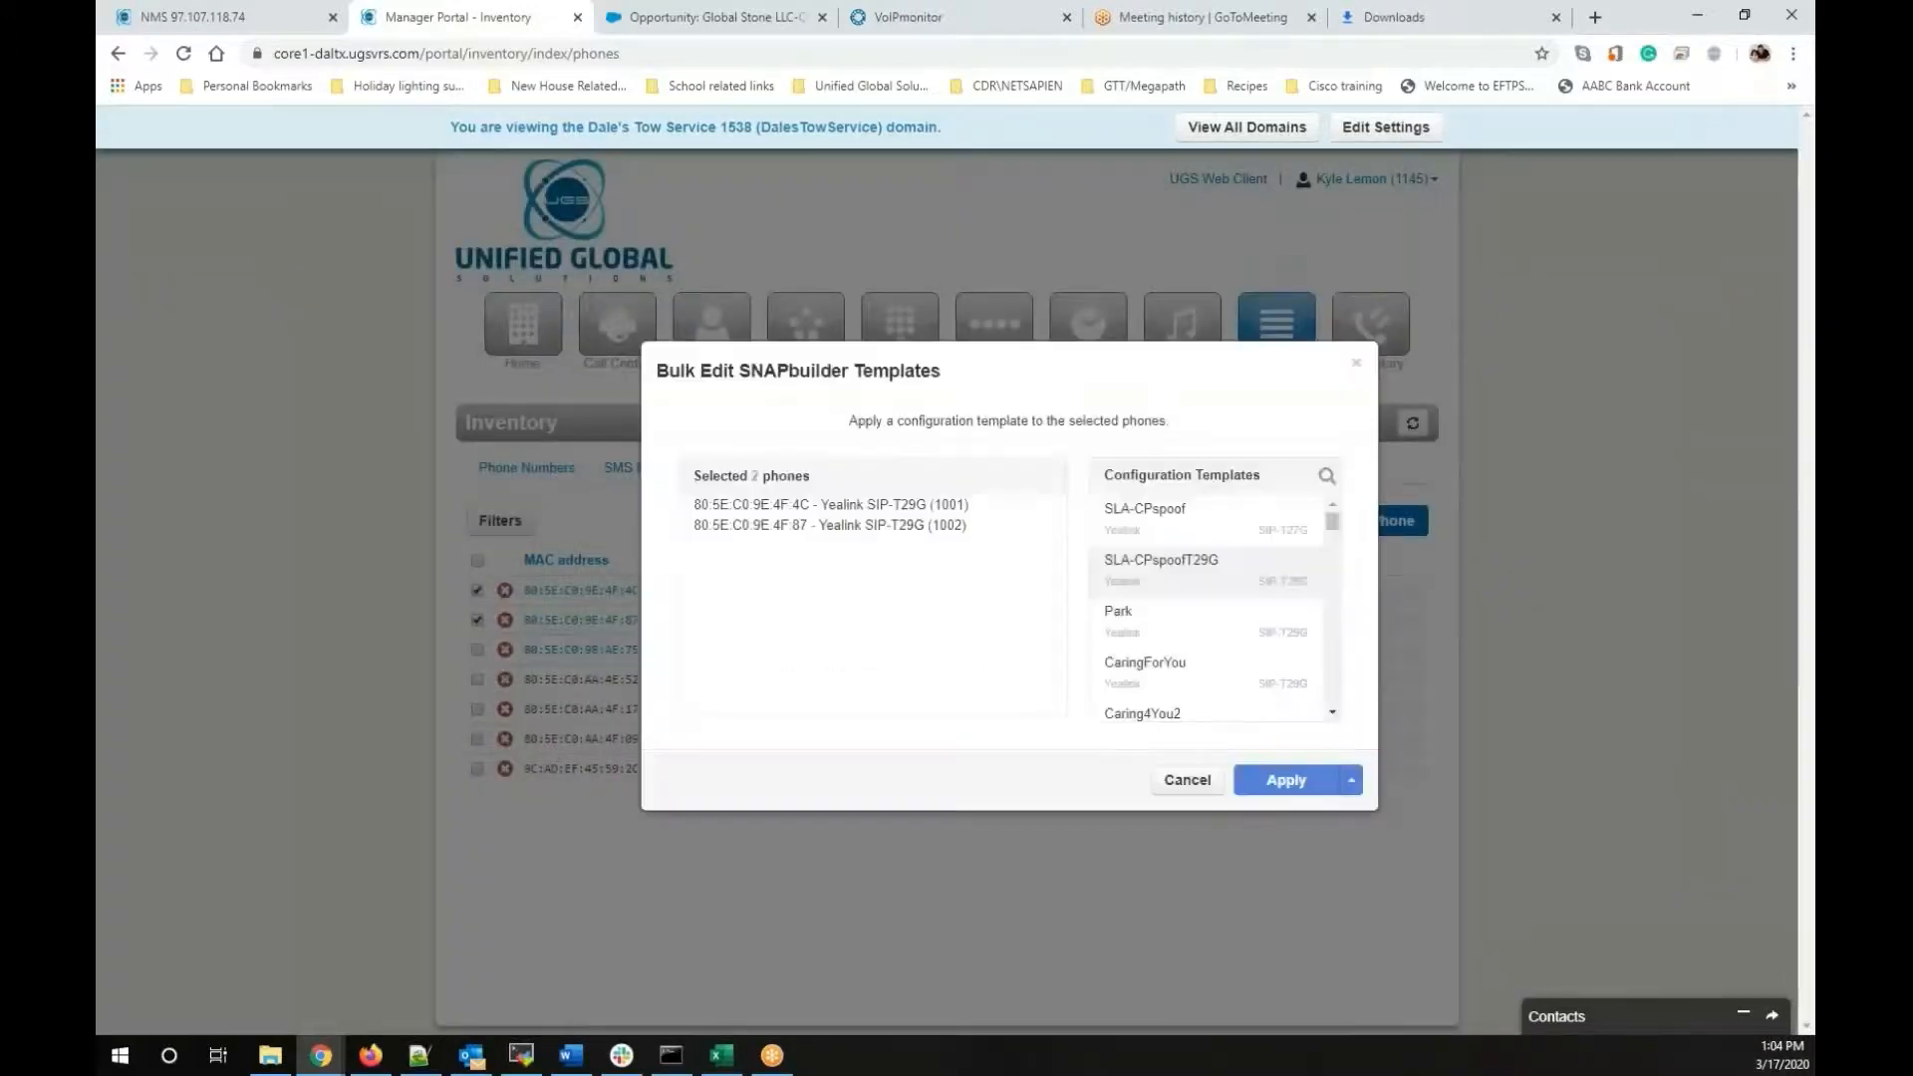
pyautogui.click(1155, 476)
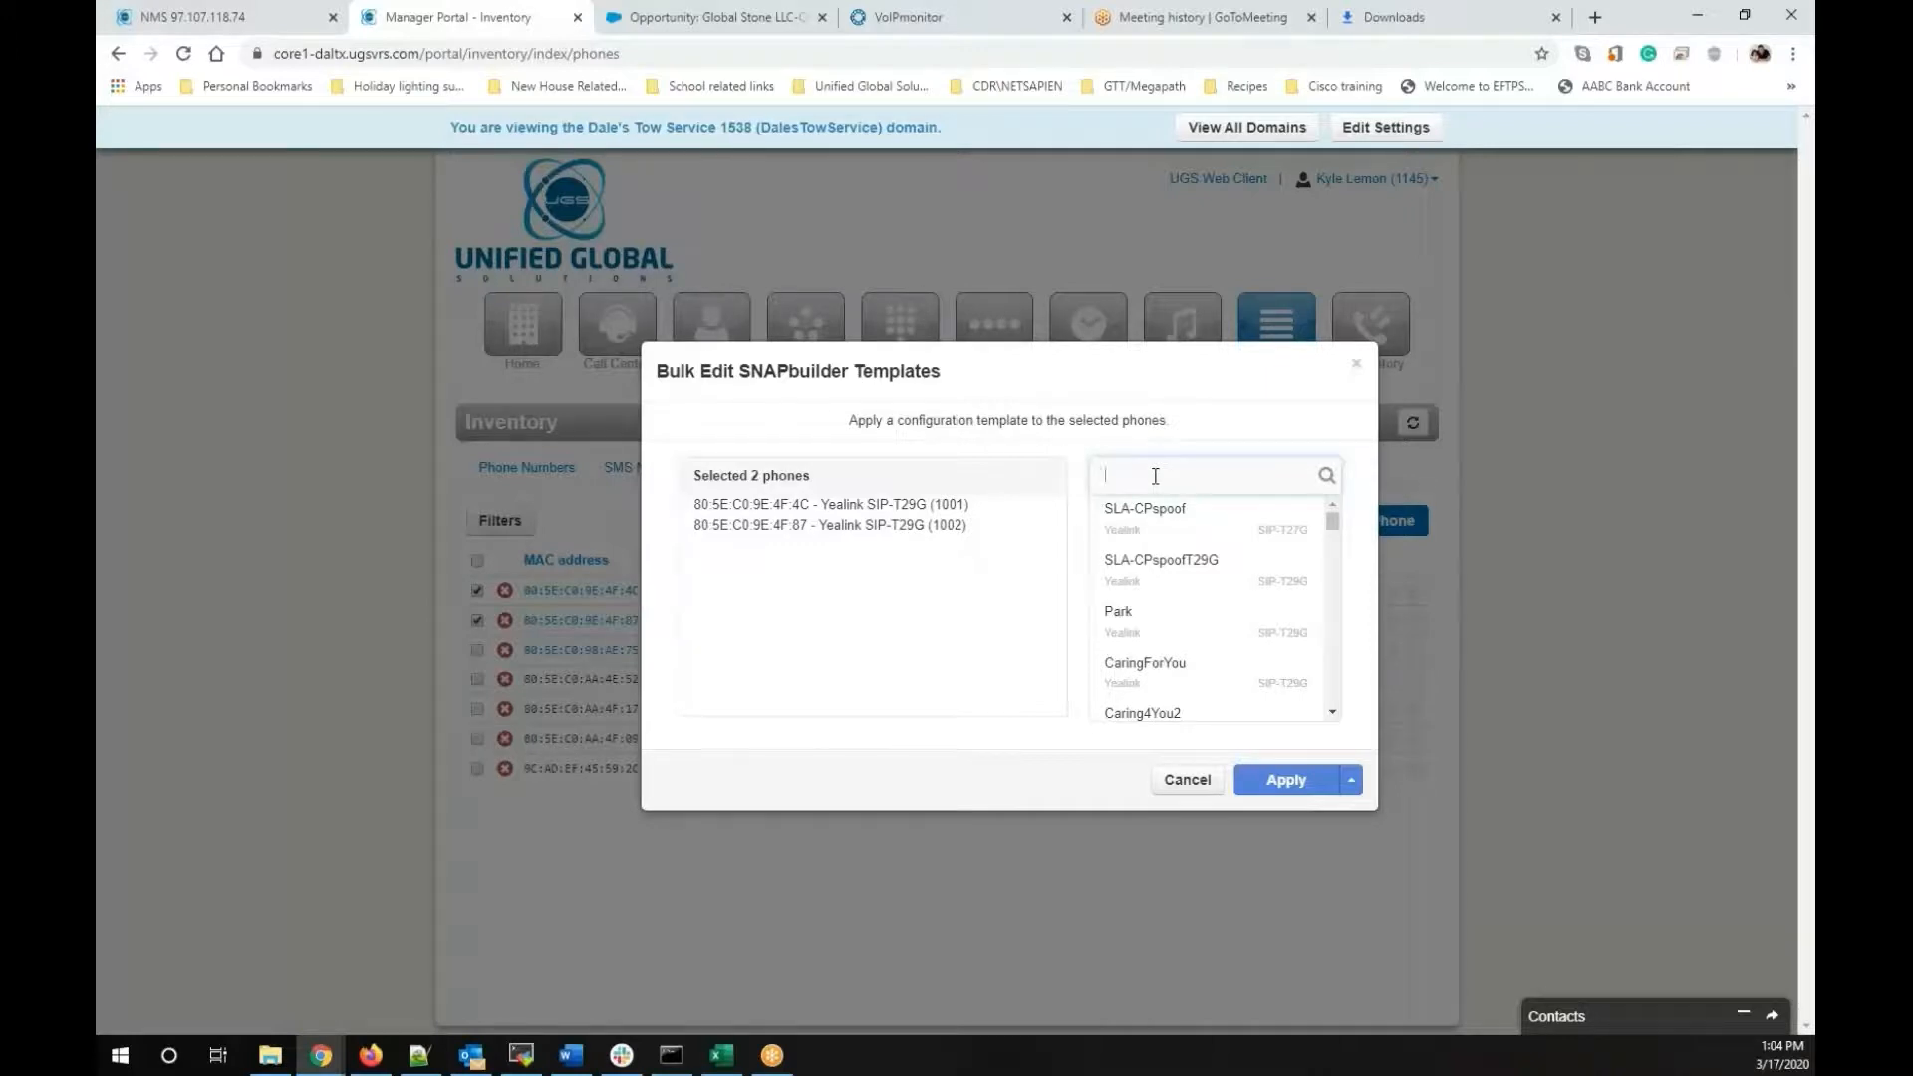
pyautogui.write('Dales')
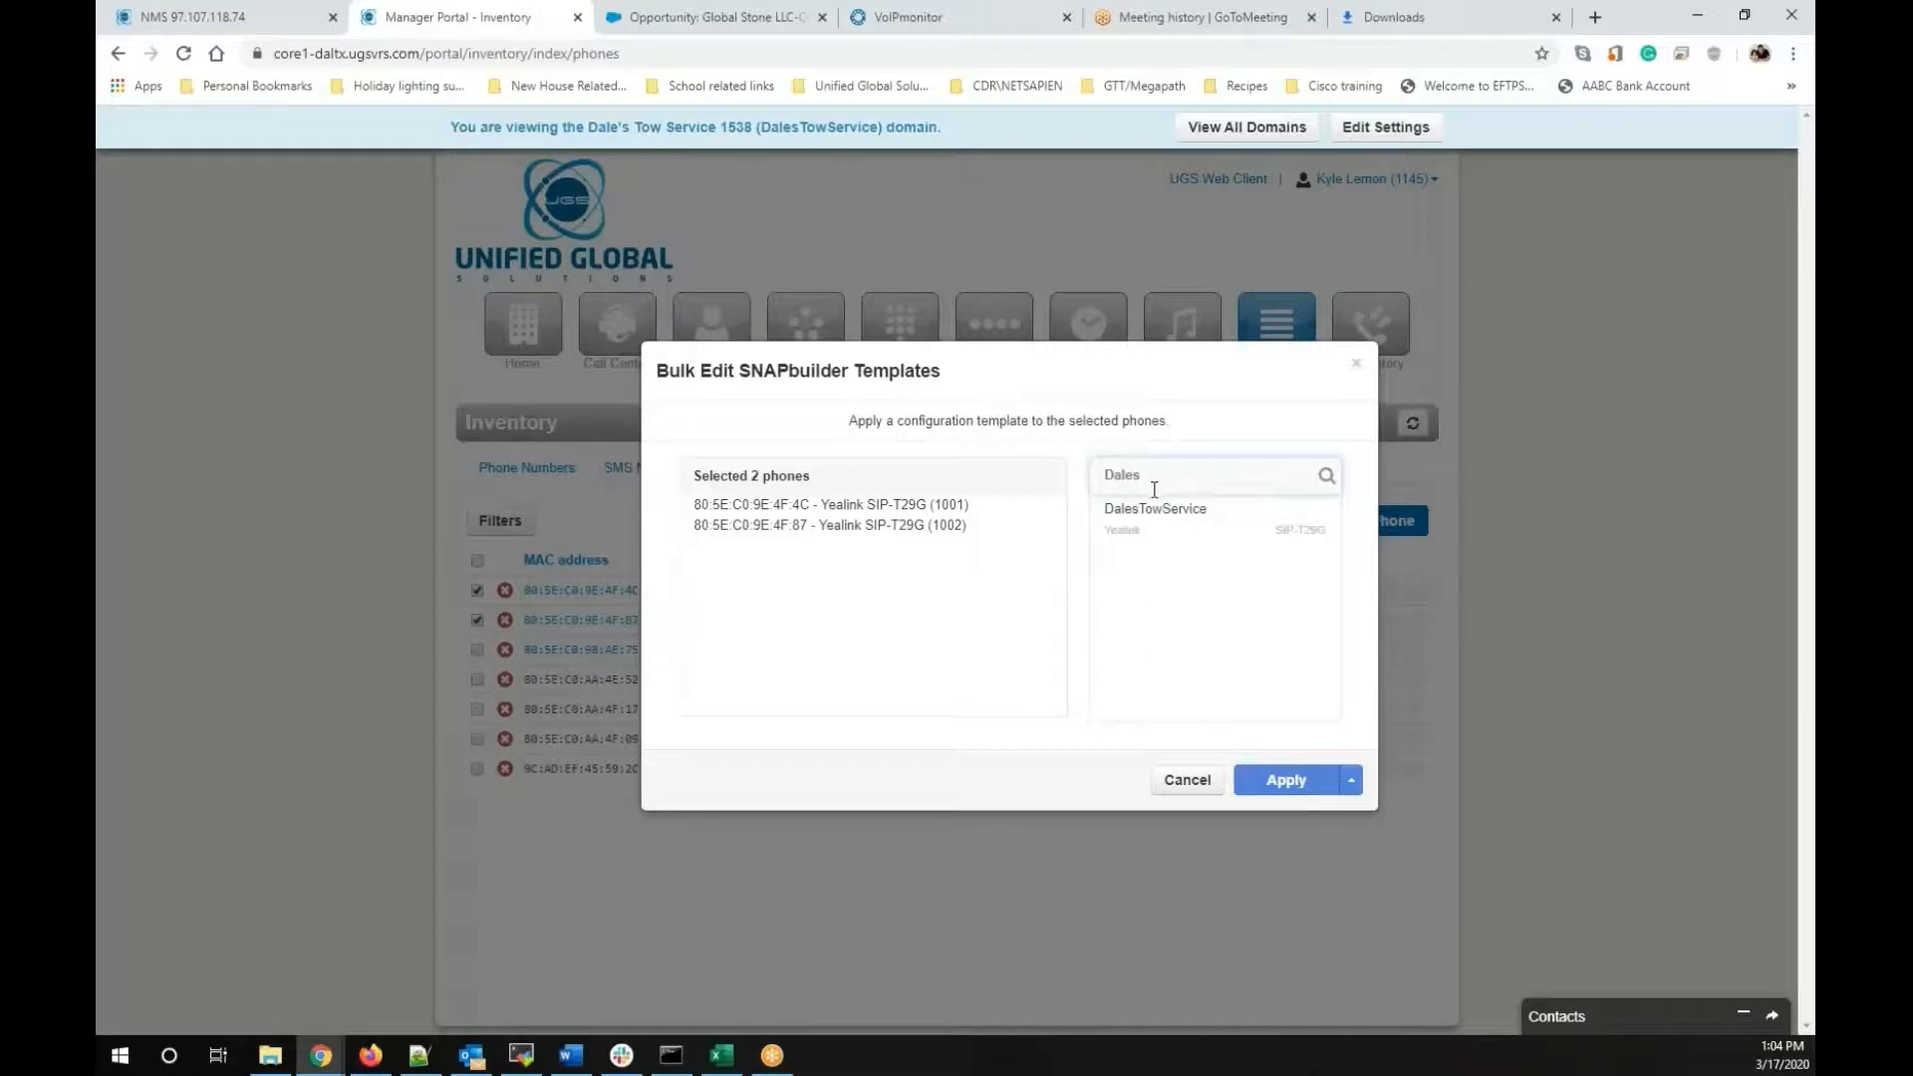
pyautogui.click(1159, 520)
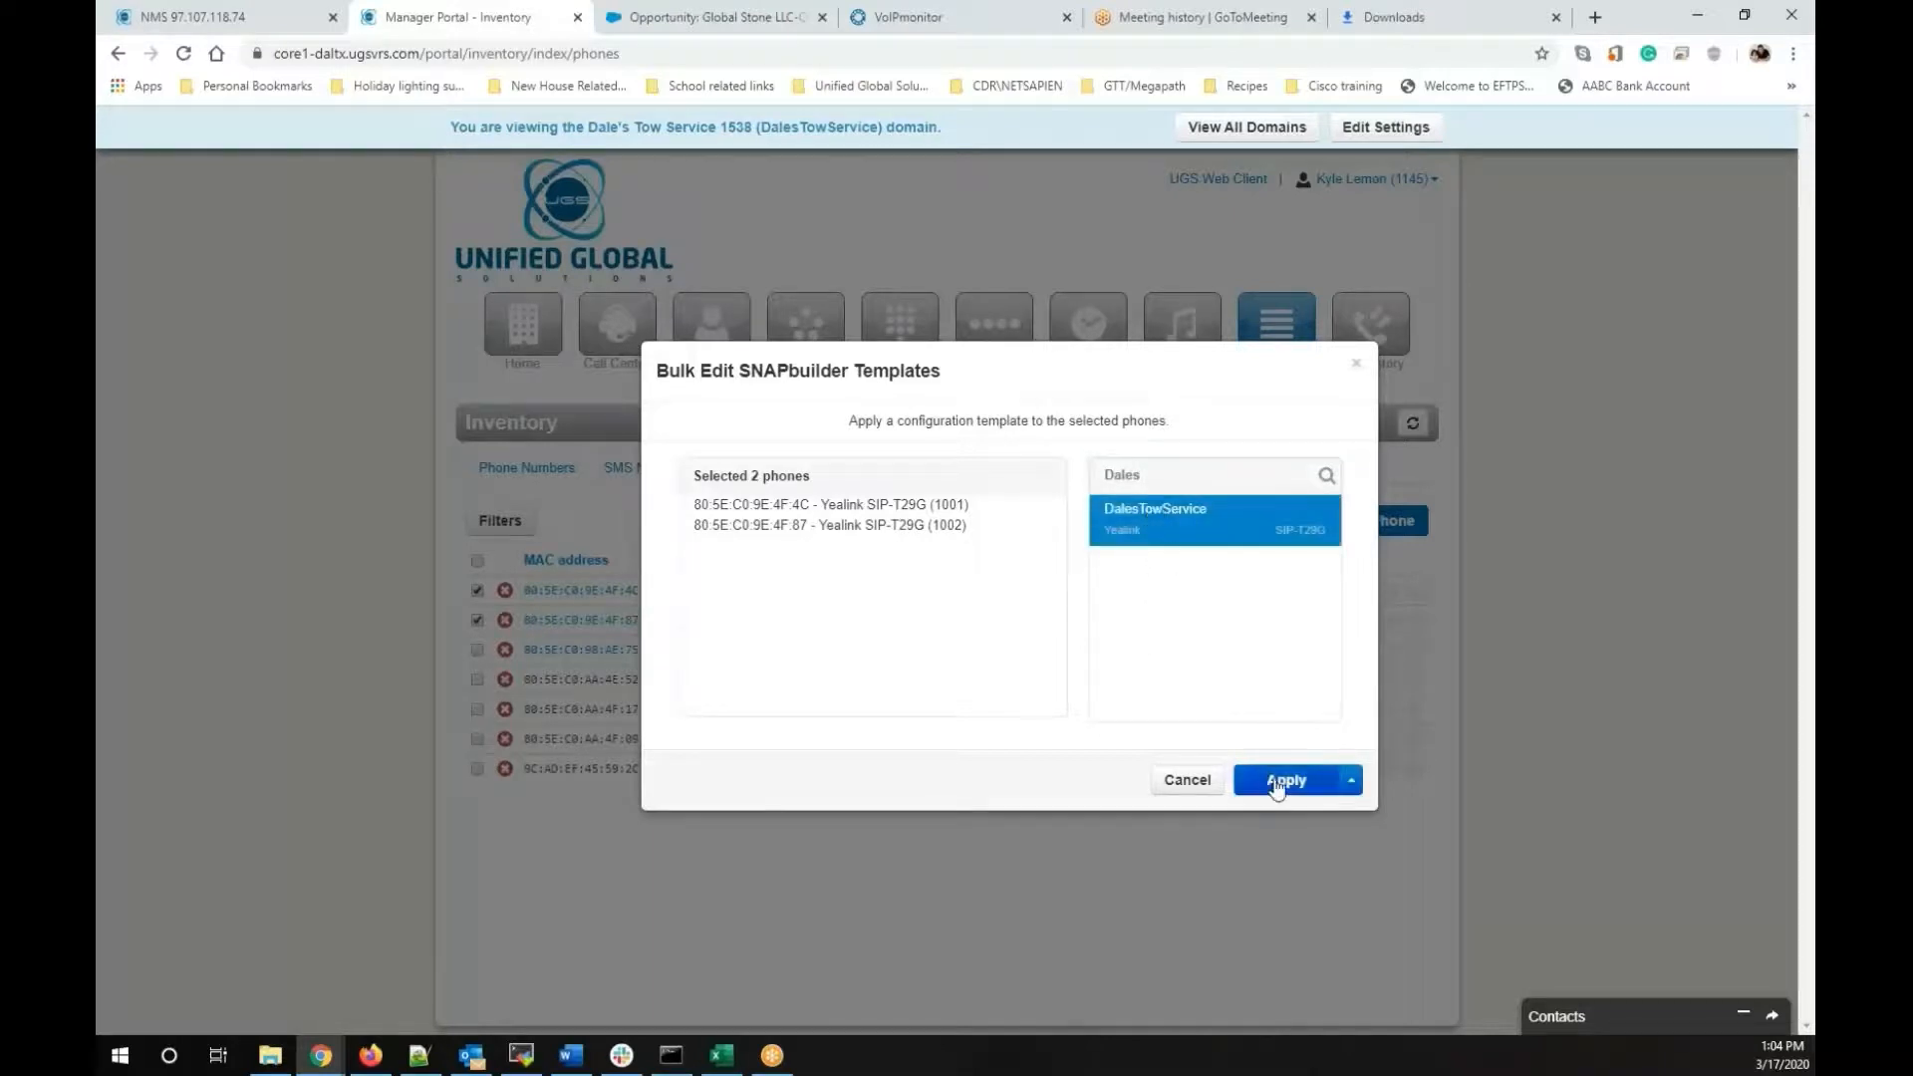
pyautogui.click(1350, 793)
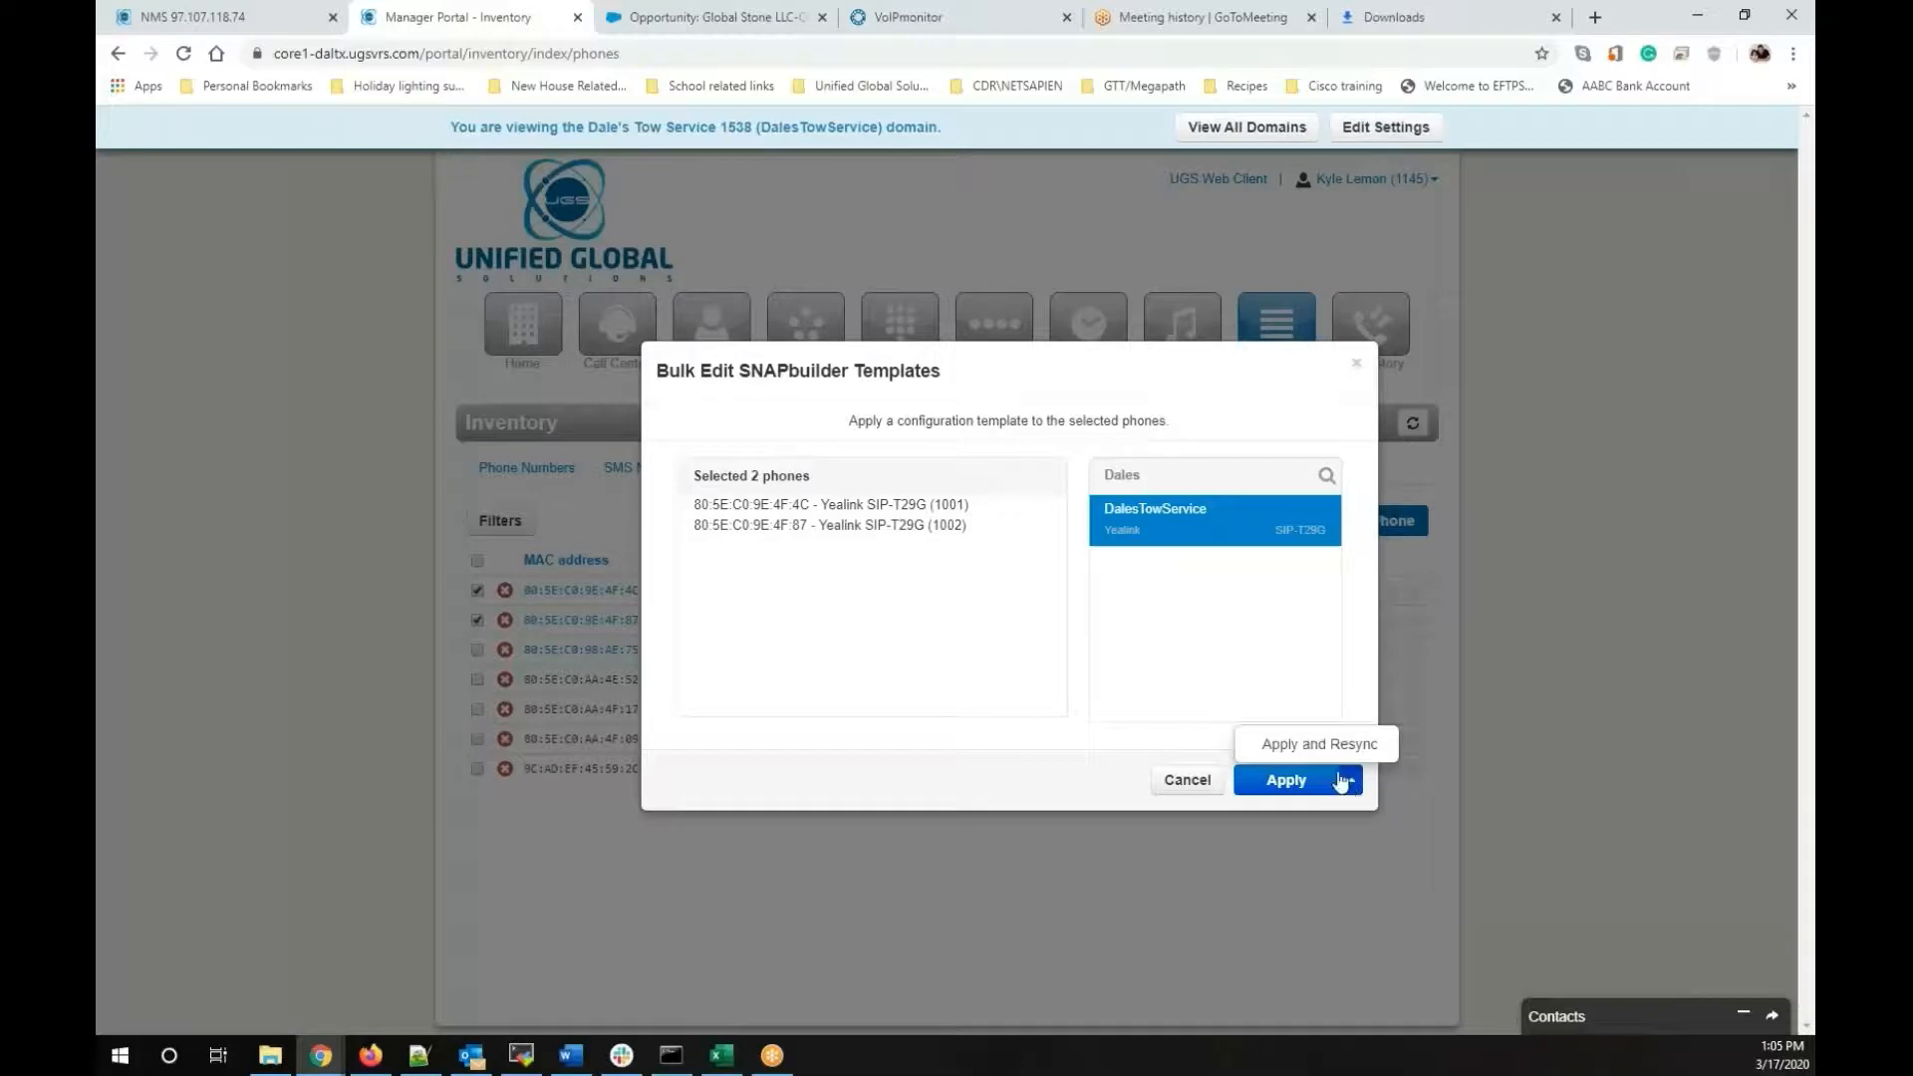
pyautogui.click(1326, 745)
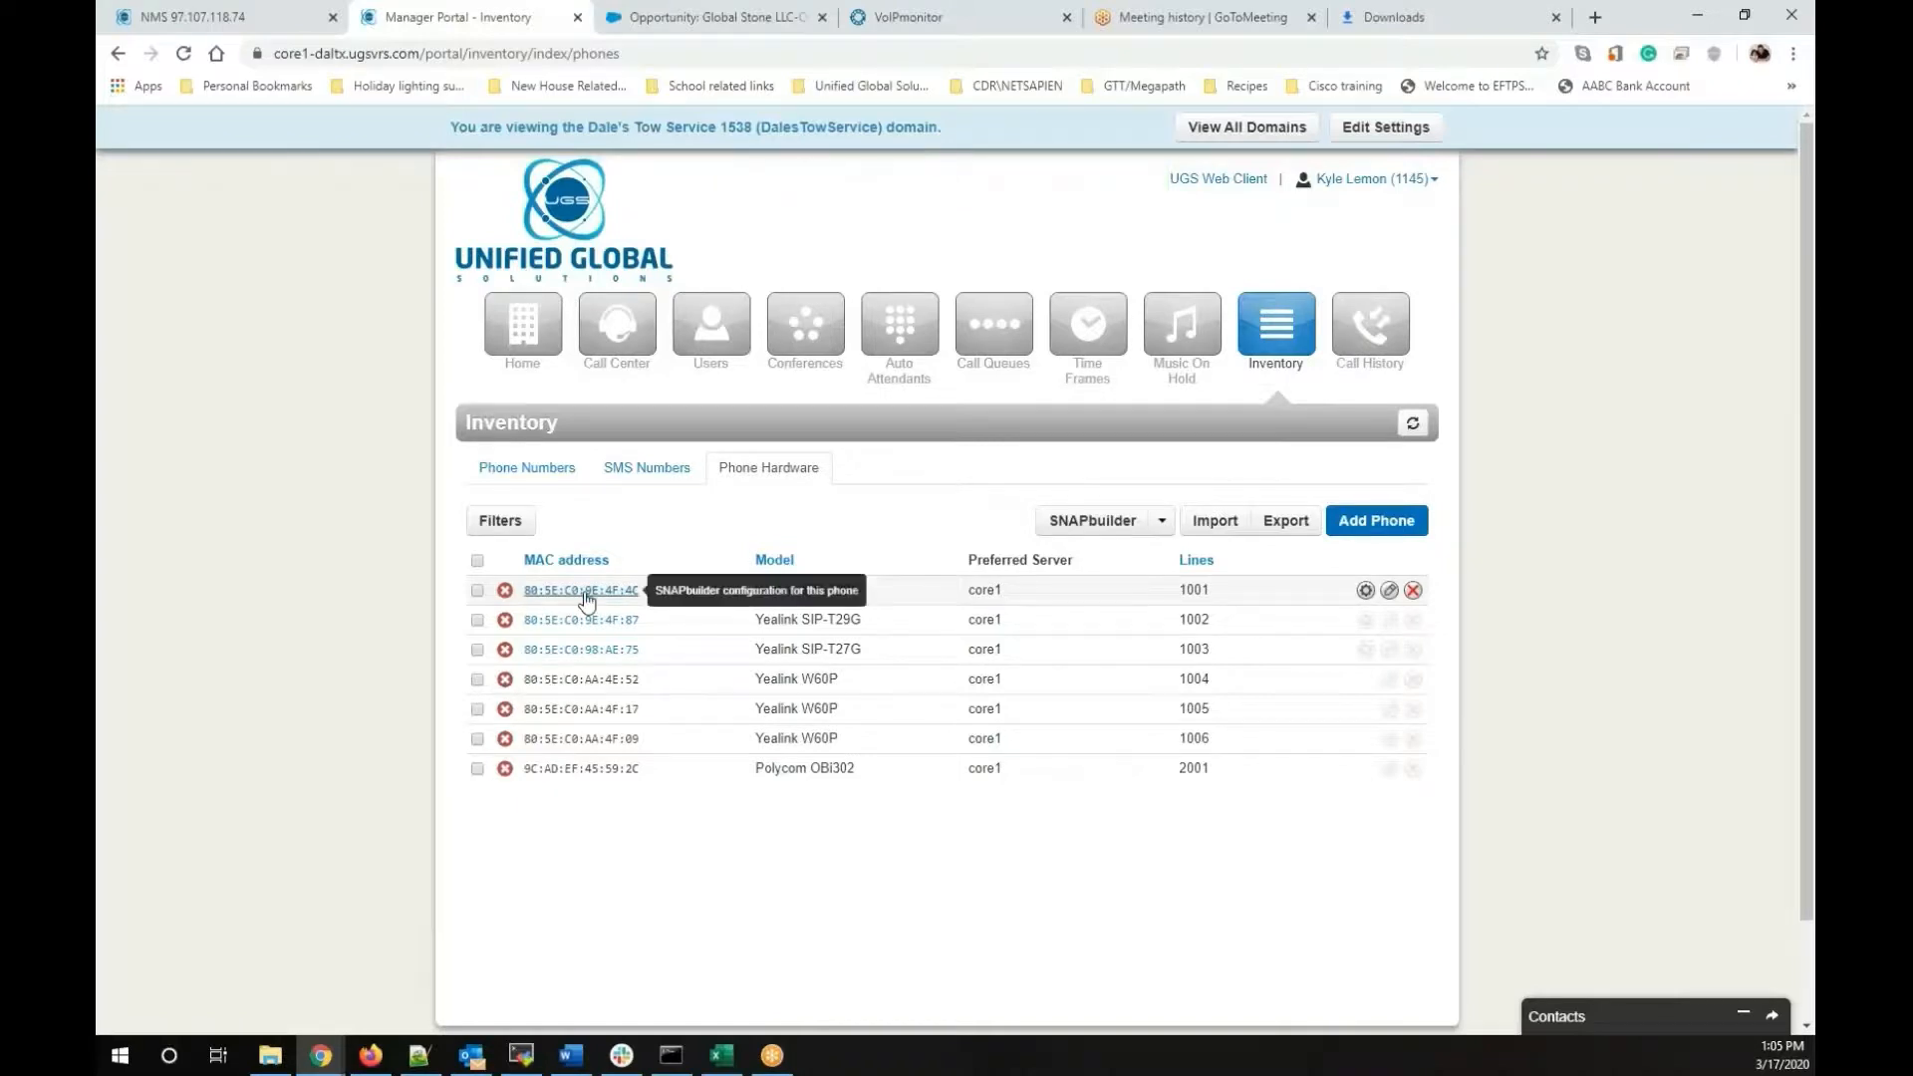
# Check the phones' registration status, and review the button assignments in the SNAPbuilder configuration of the line 1002 phone
pyautogui.moveTo(509, 598)
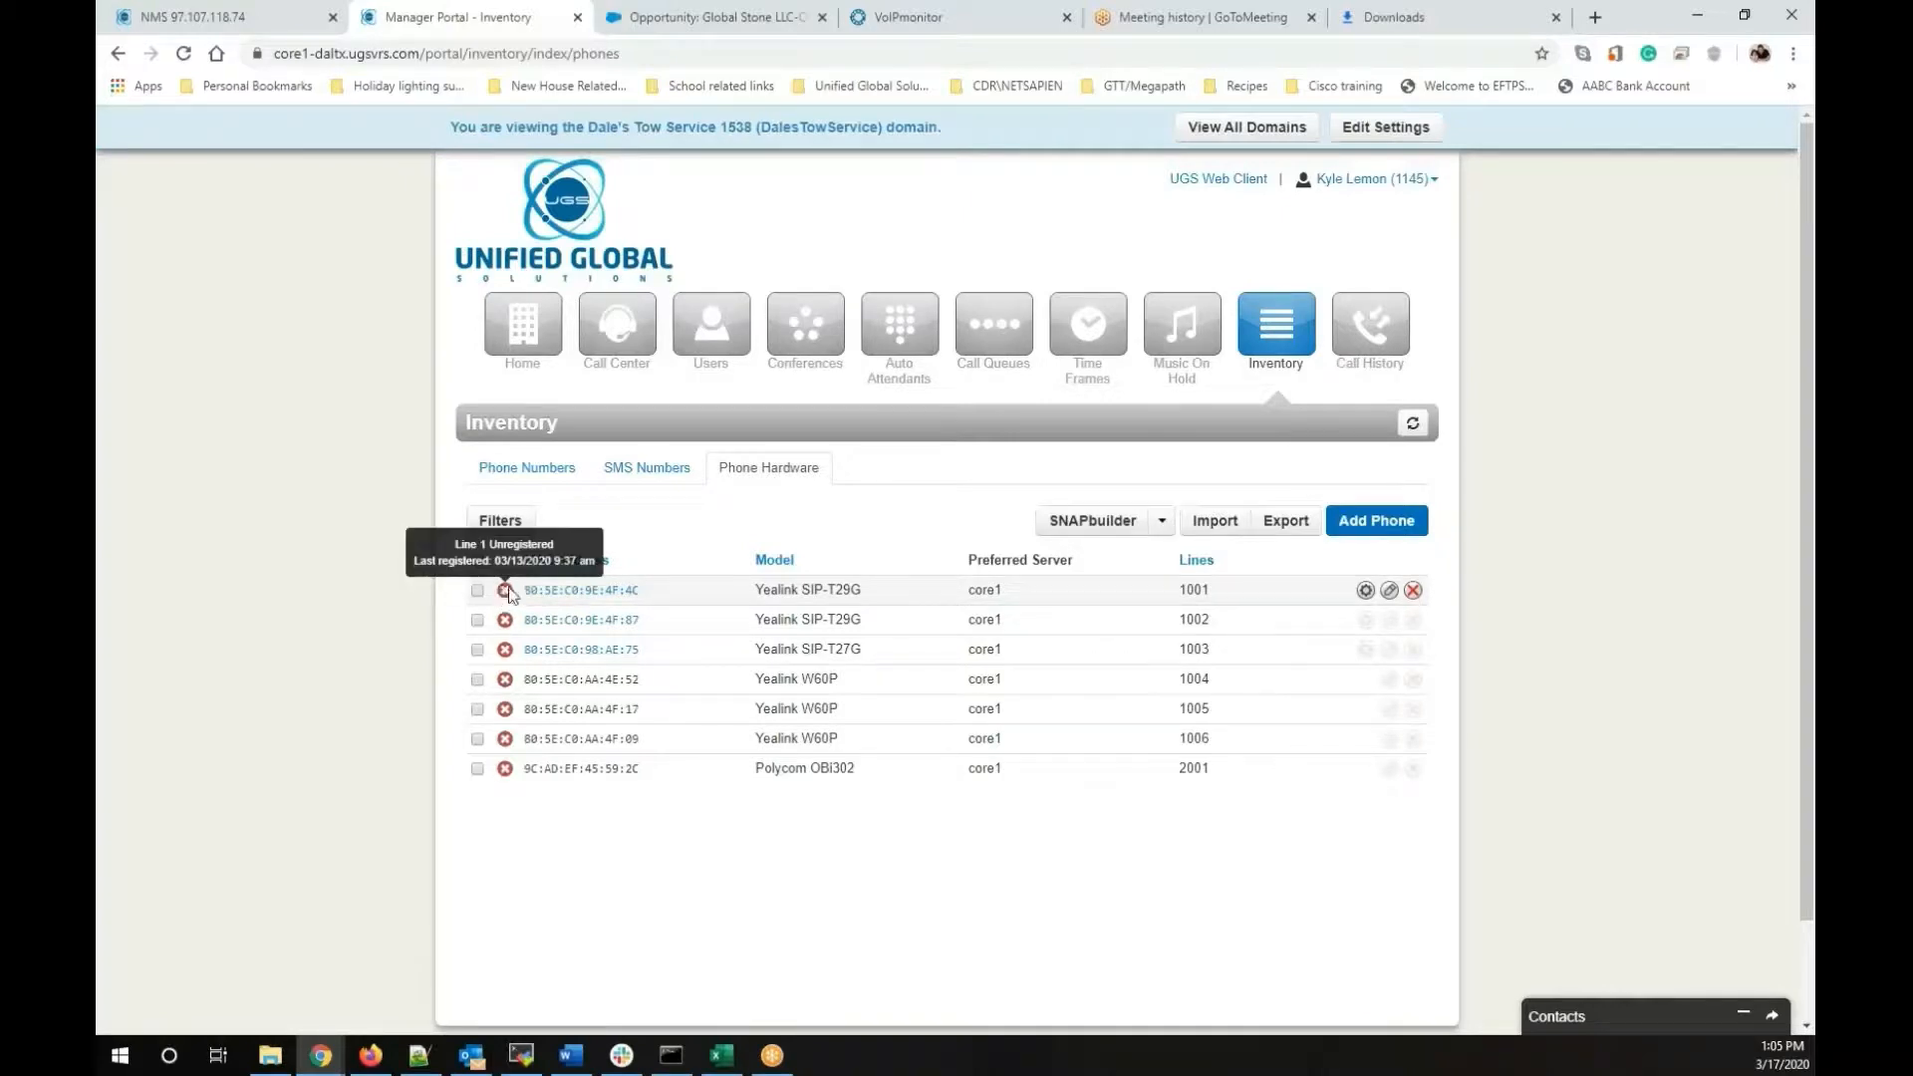
pyautogui.moveTo(506, 660)
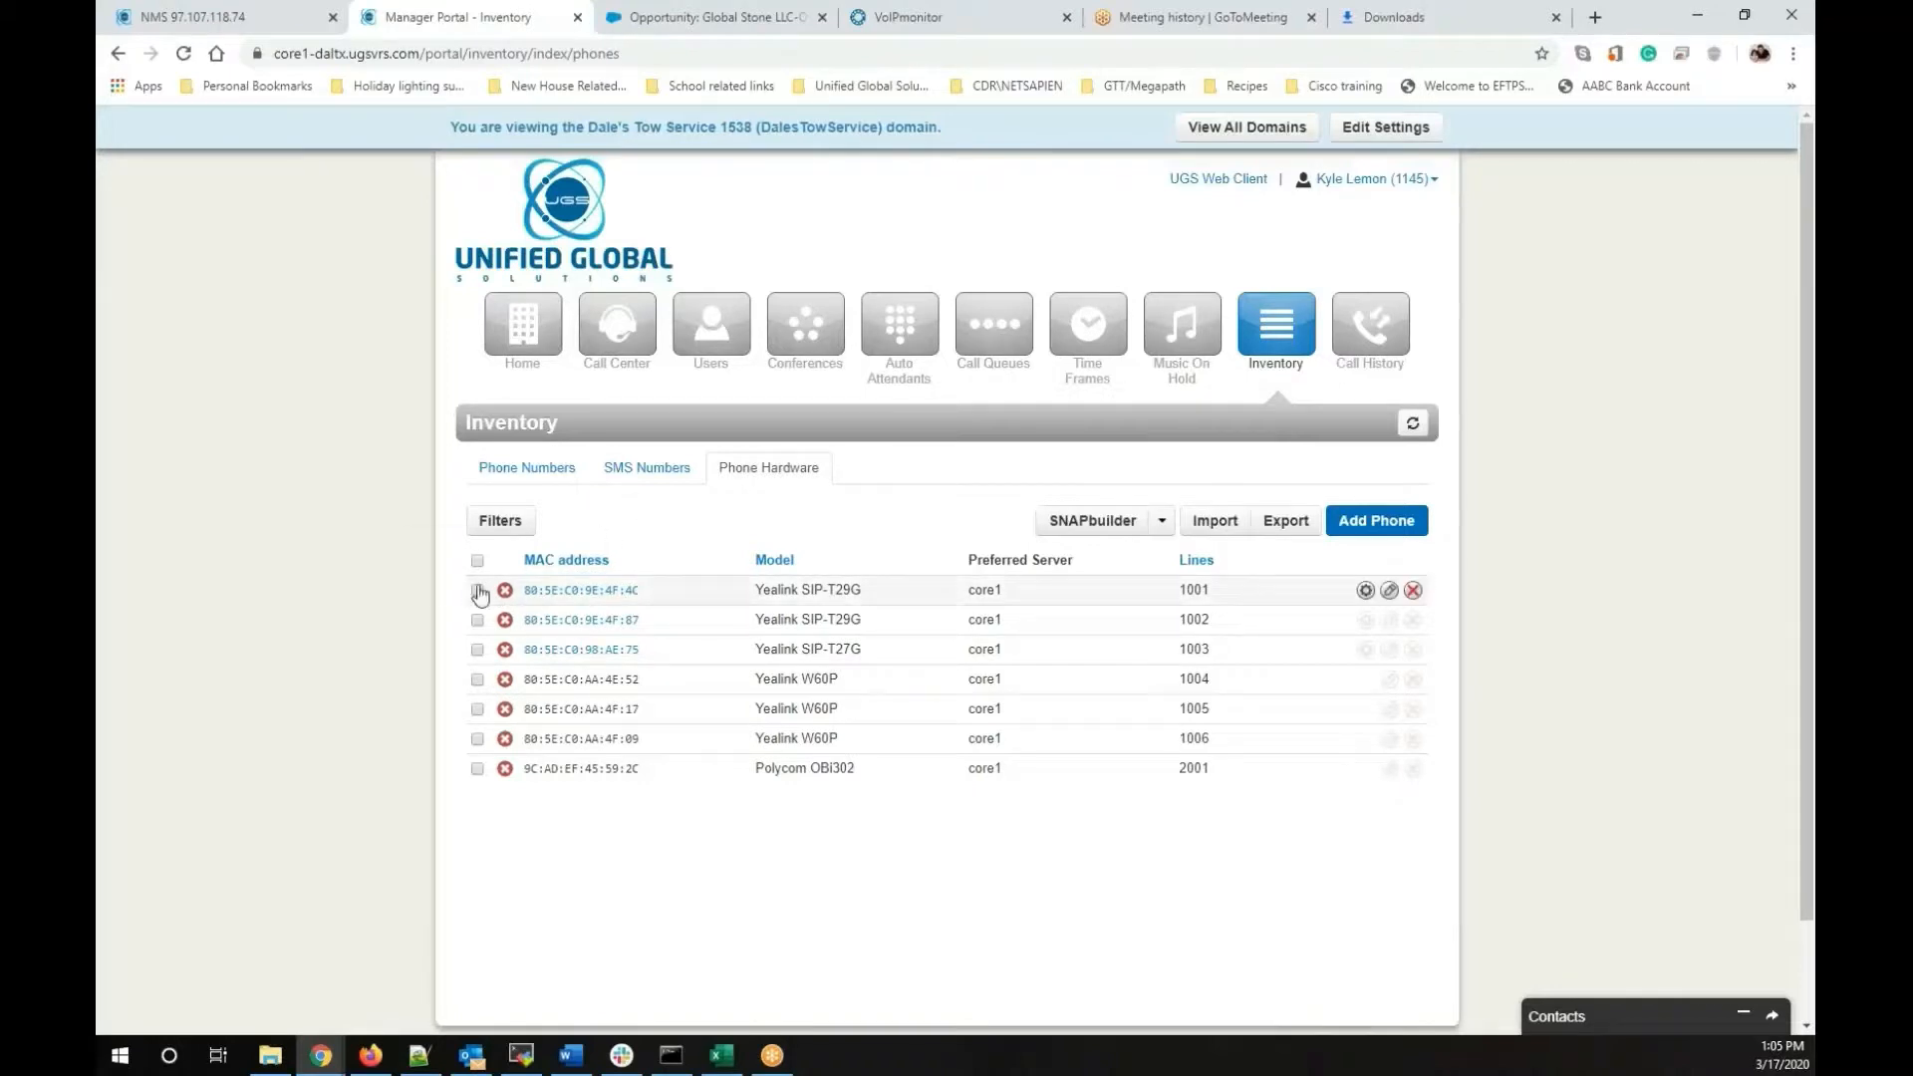
pyautogui.click(571, 622)
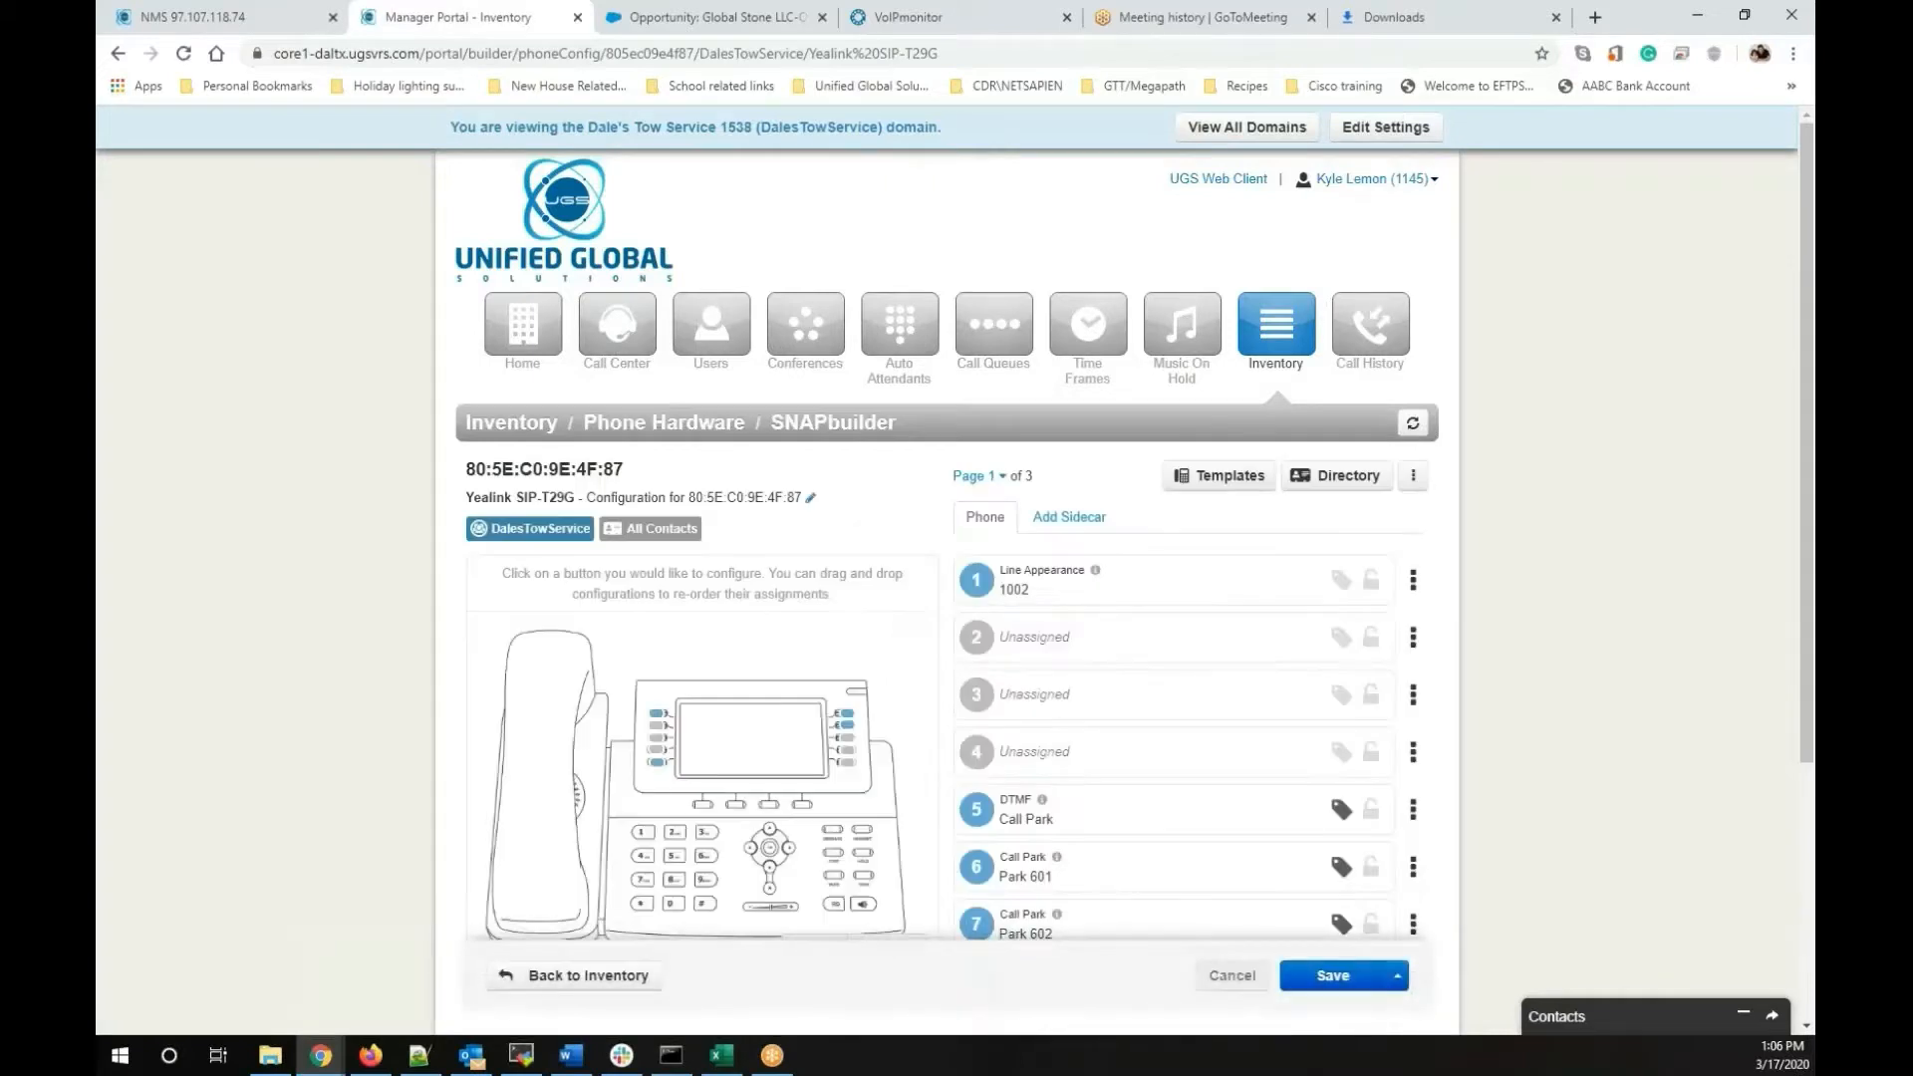
pyautogui.scroll(-1, 890, 564)
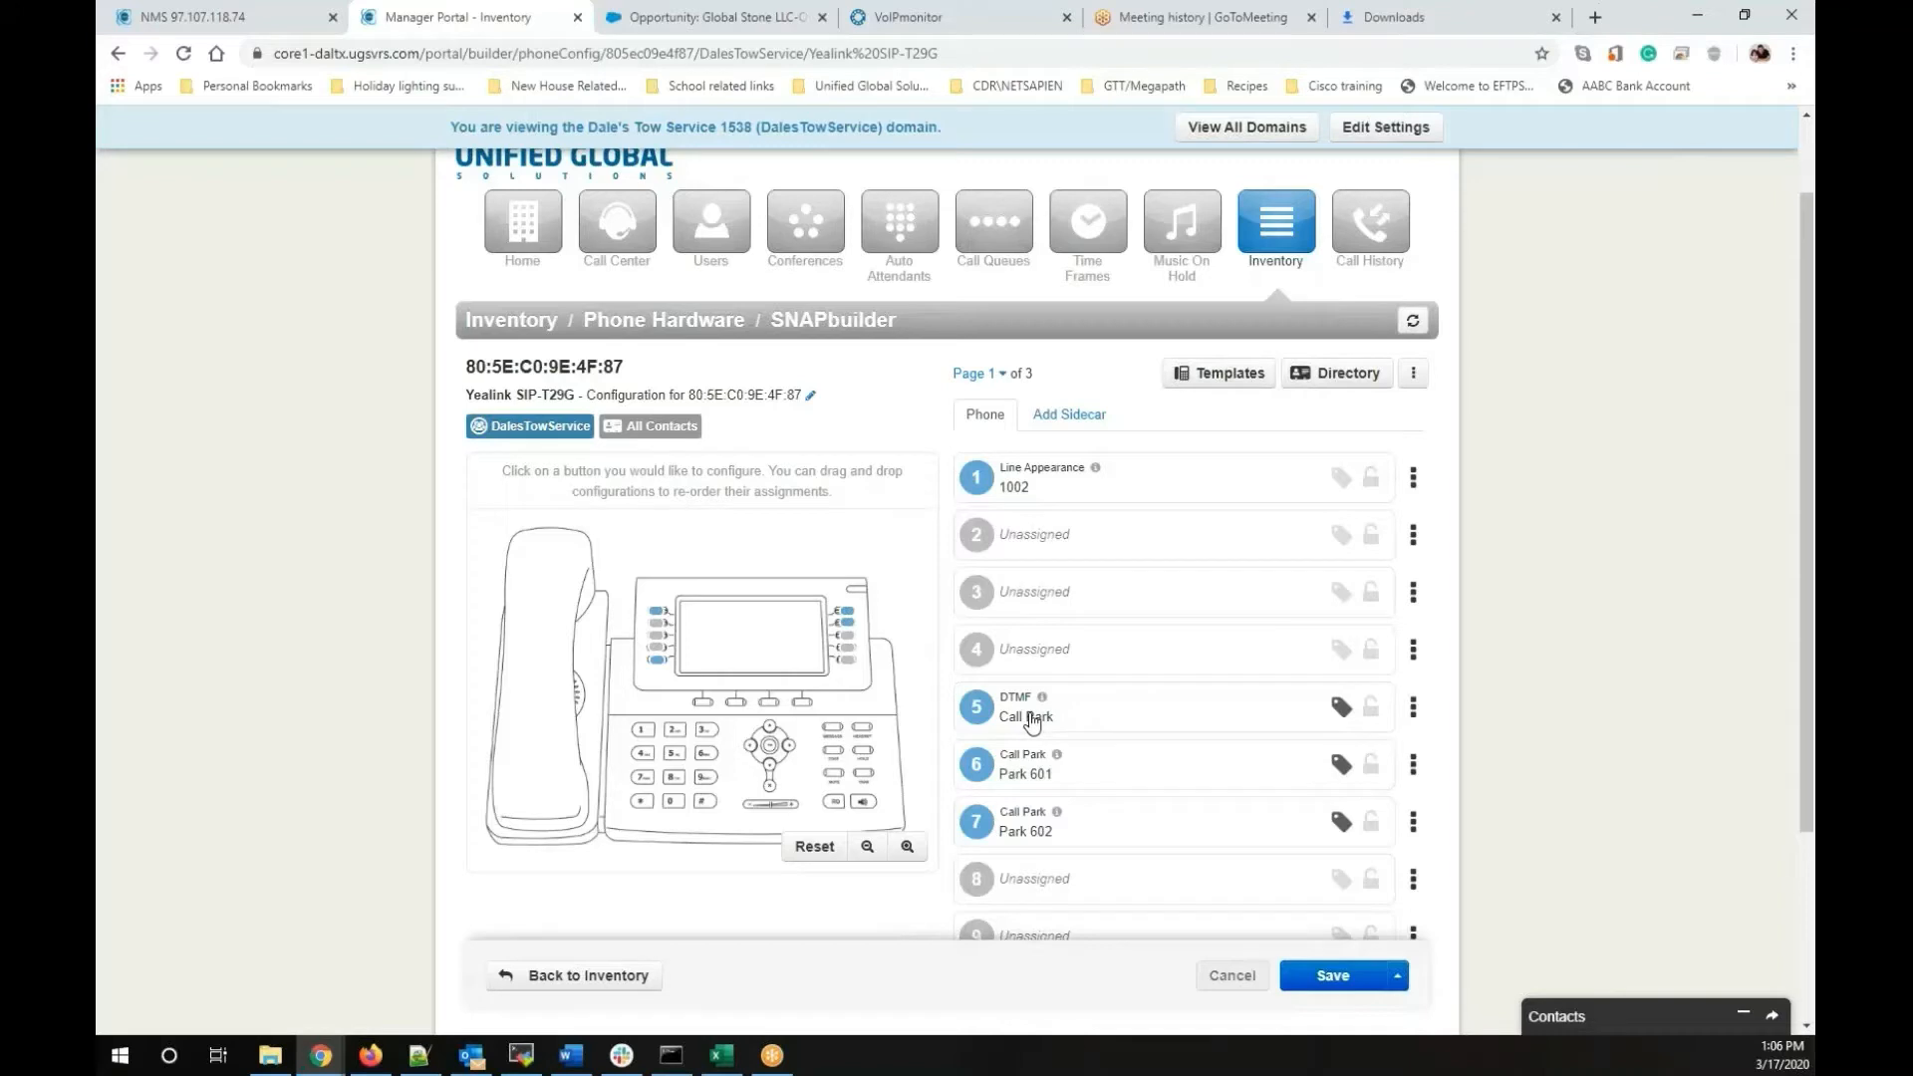
pyautogui.scroll(-1, 1032, 720)
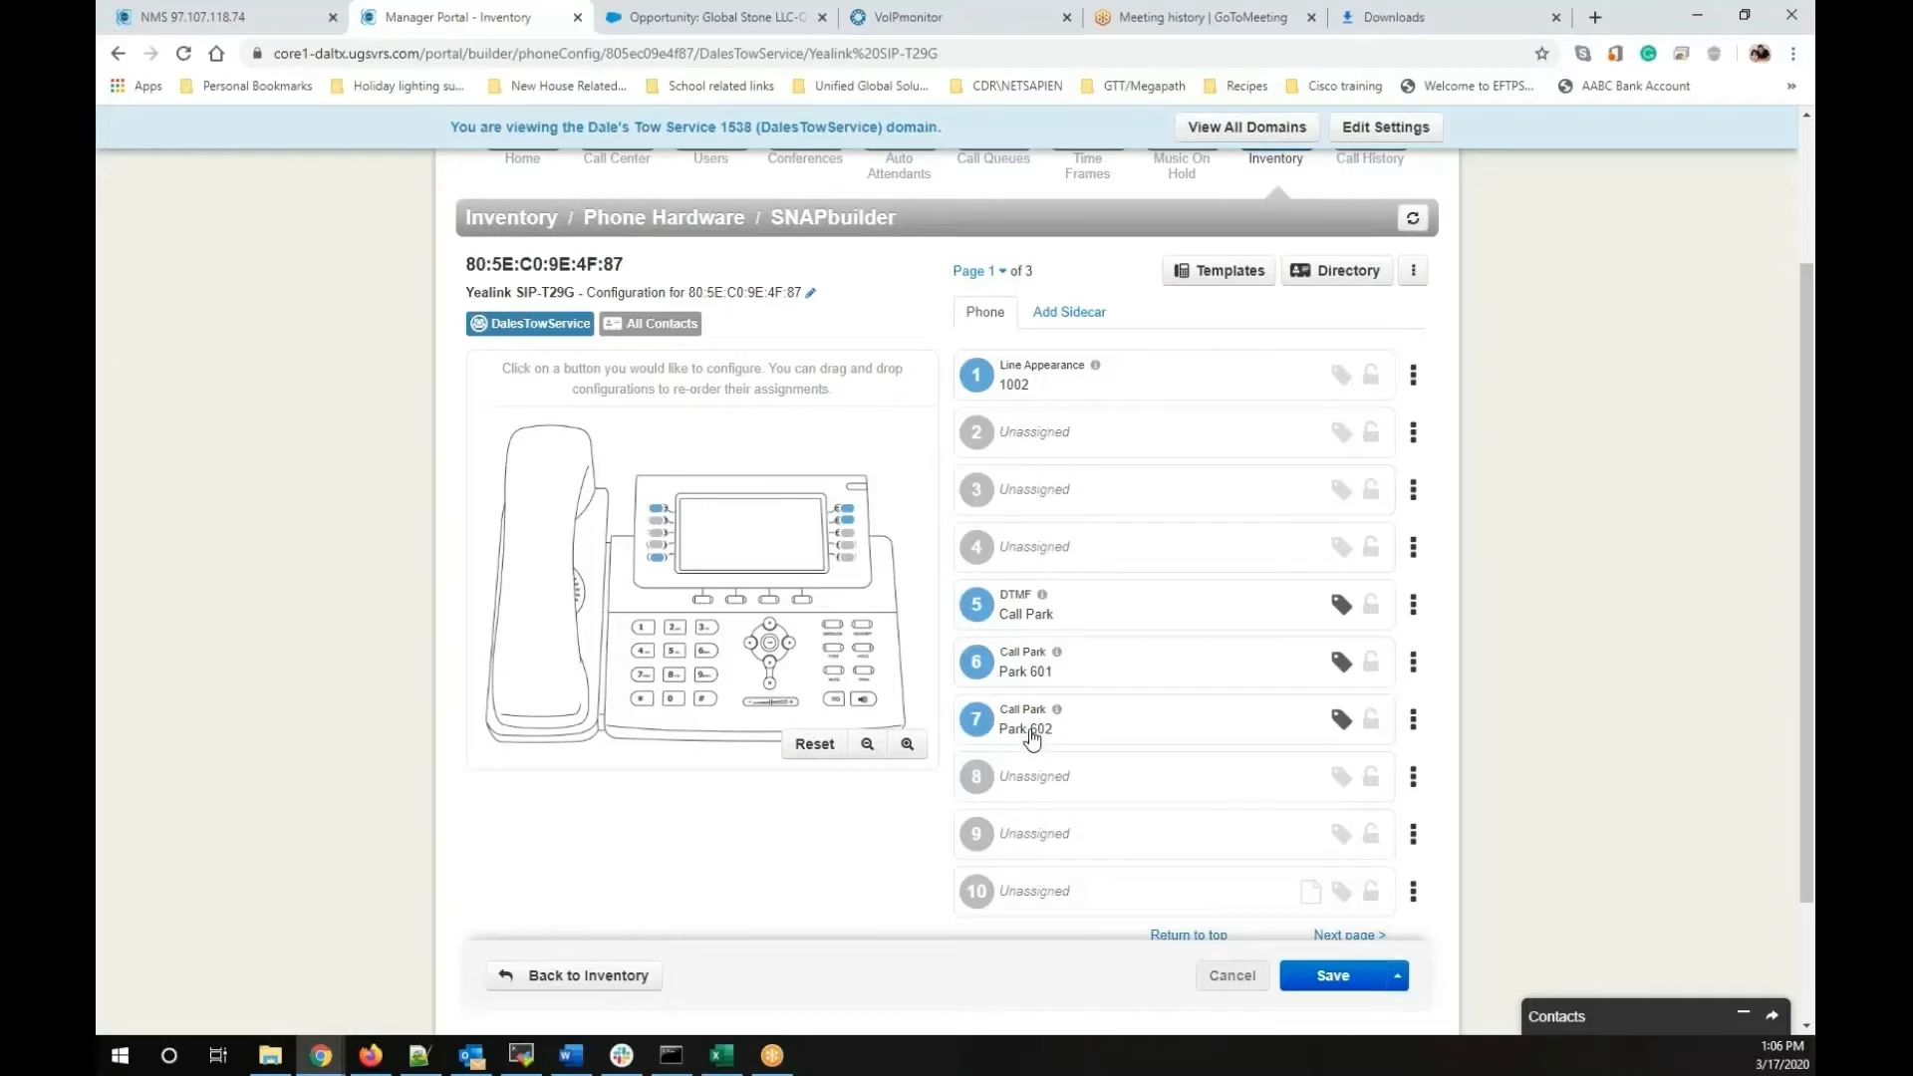
pyautogui.scroll(-1, 1031, 735)
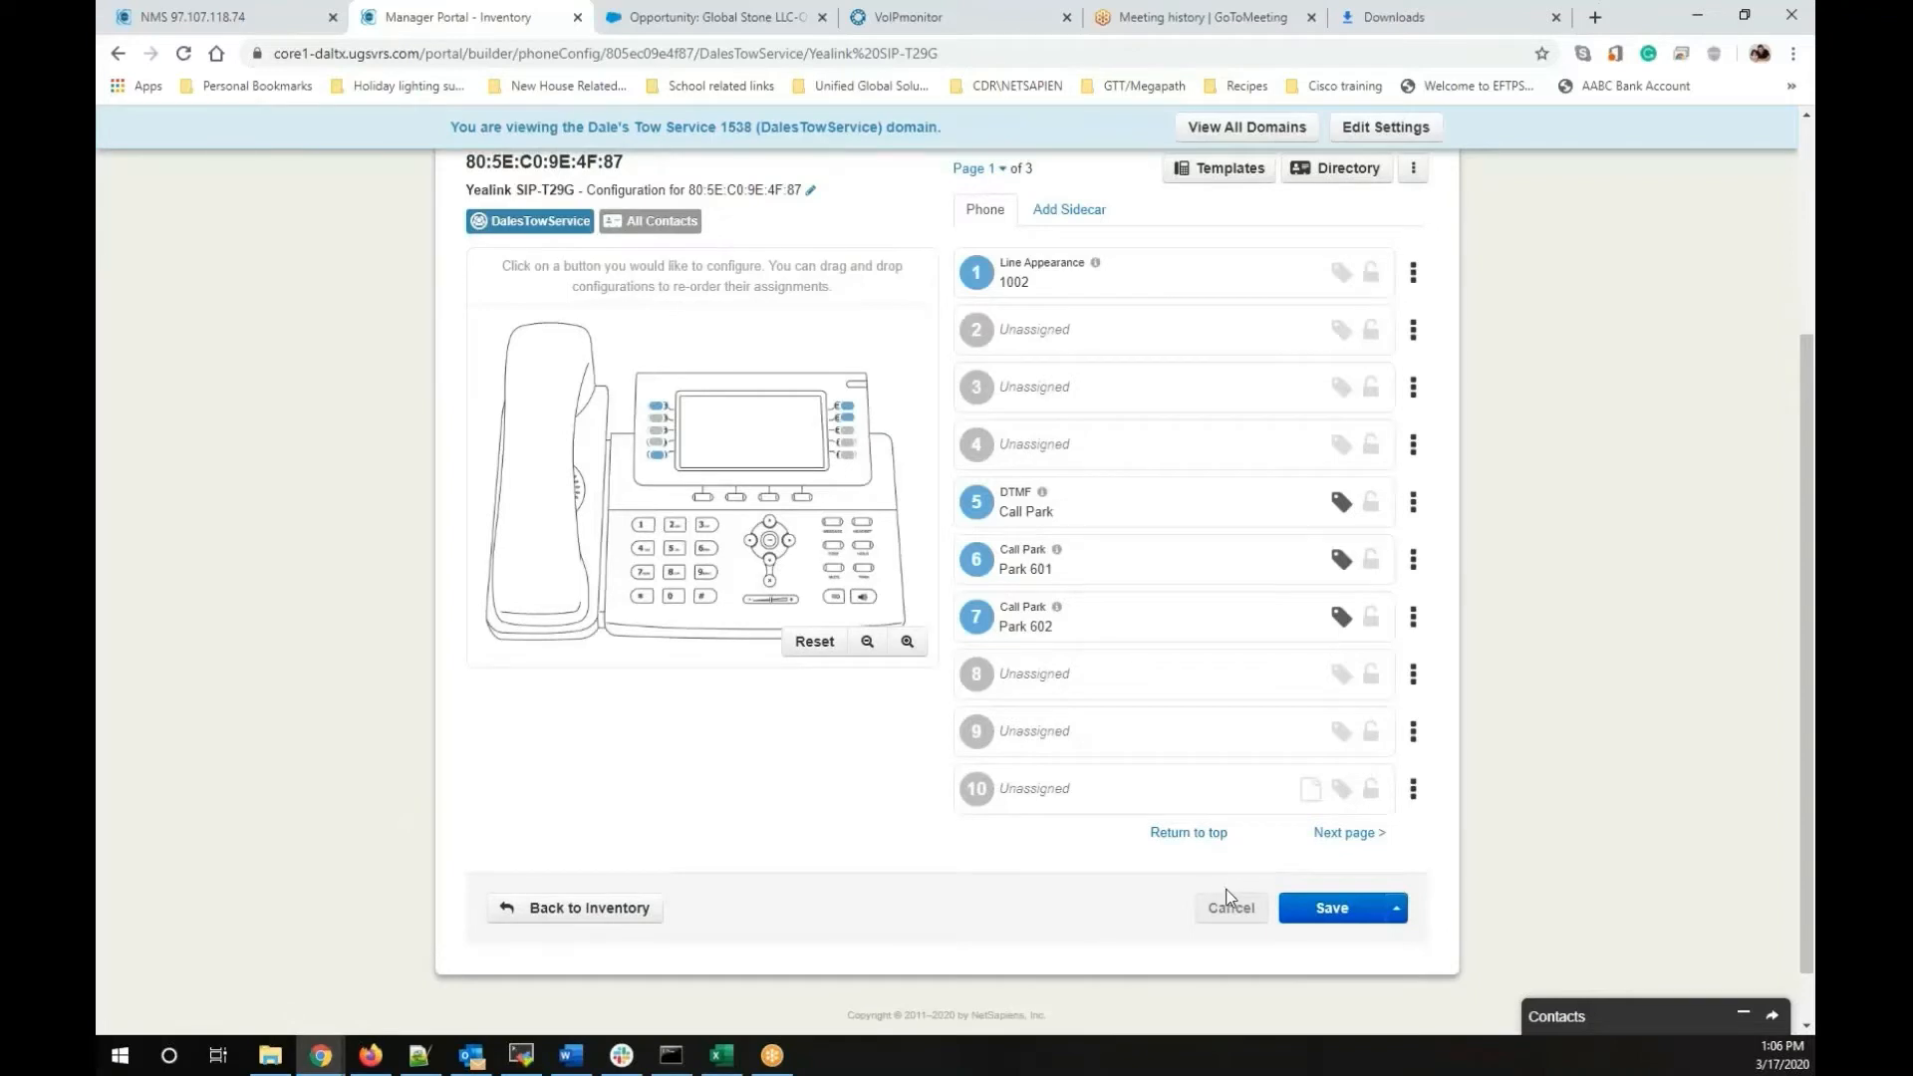
# Return from the phone's SNAPbuilder configuration to the Phone Hardware inventory list
pyautogui.scroll(3, 1174, 649)
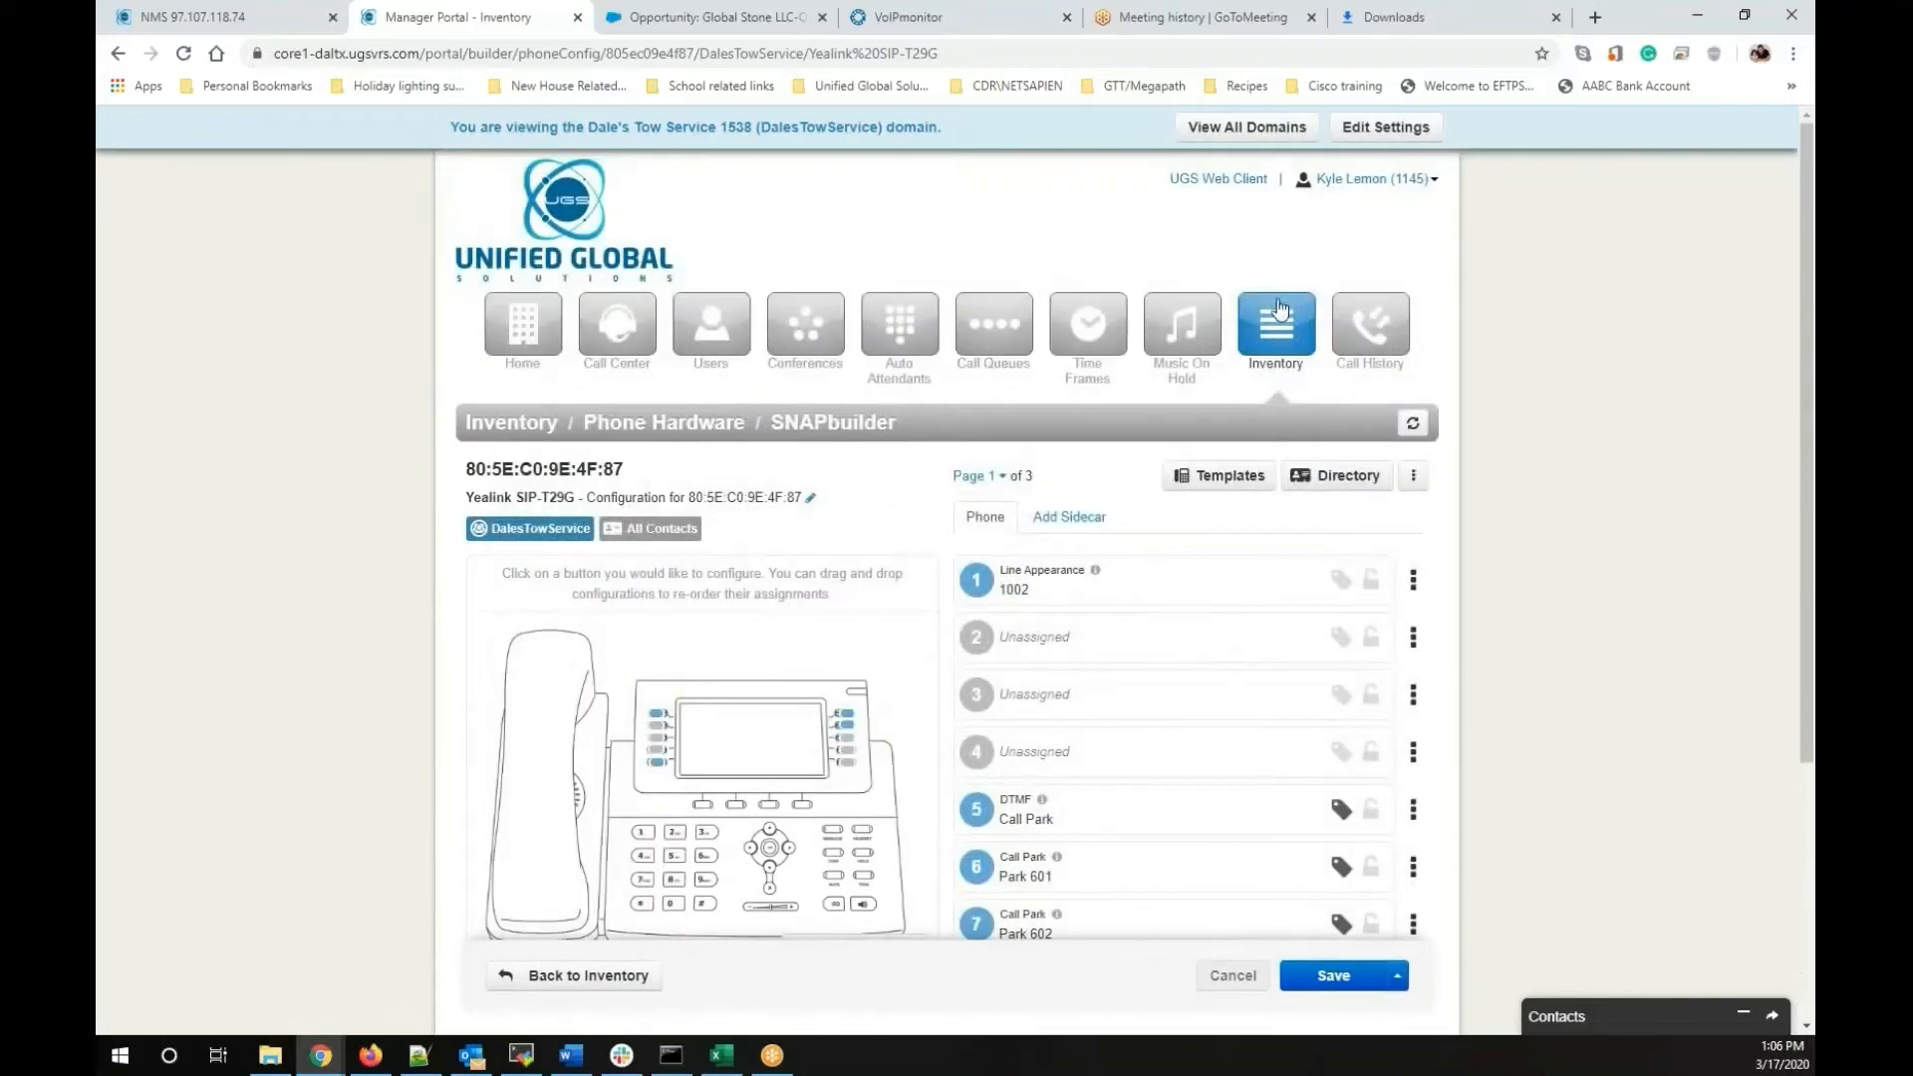
pyautogui.click(1283, 334)
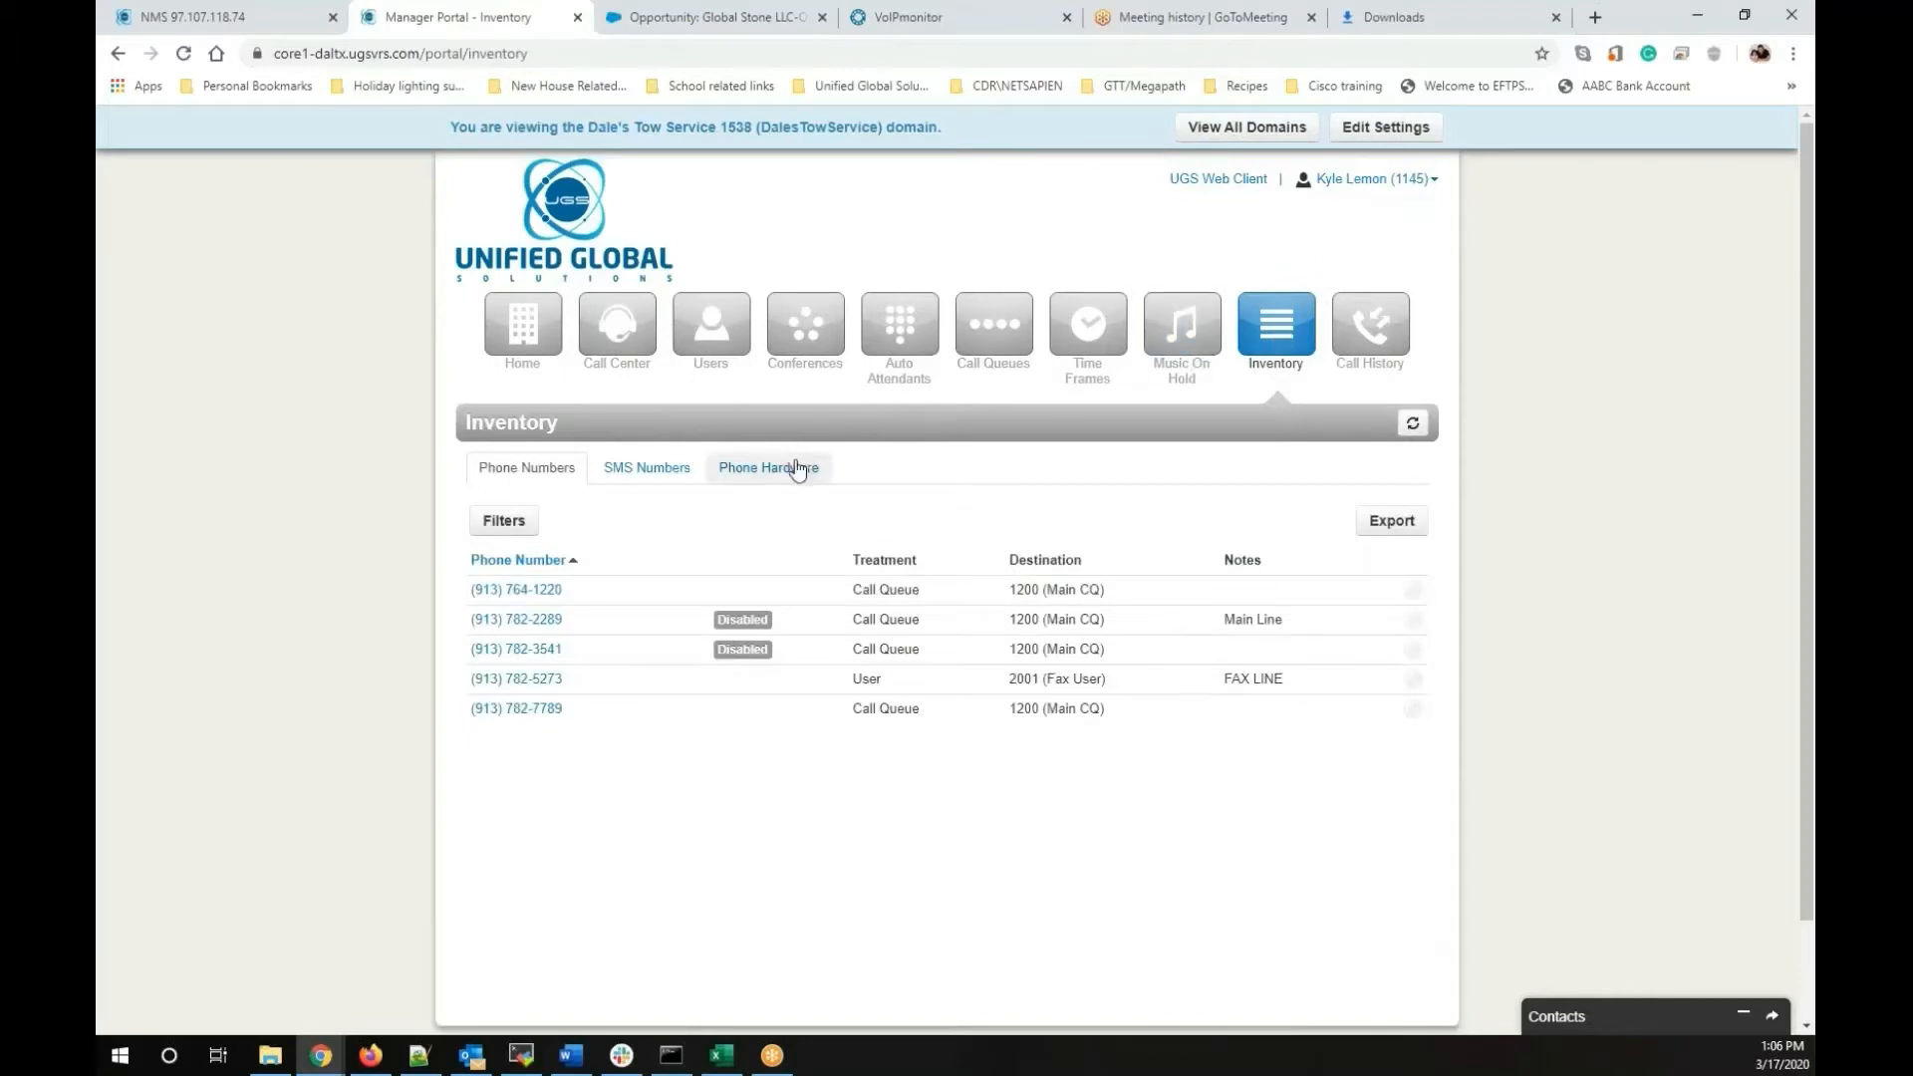
pyautogui.click(800, 473)
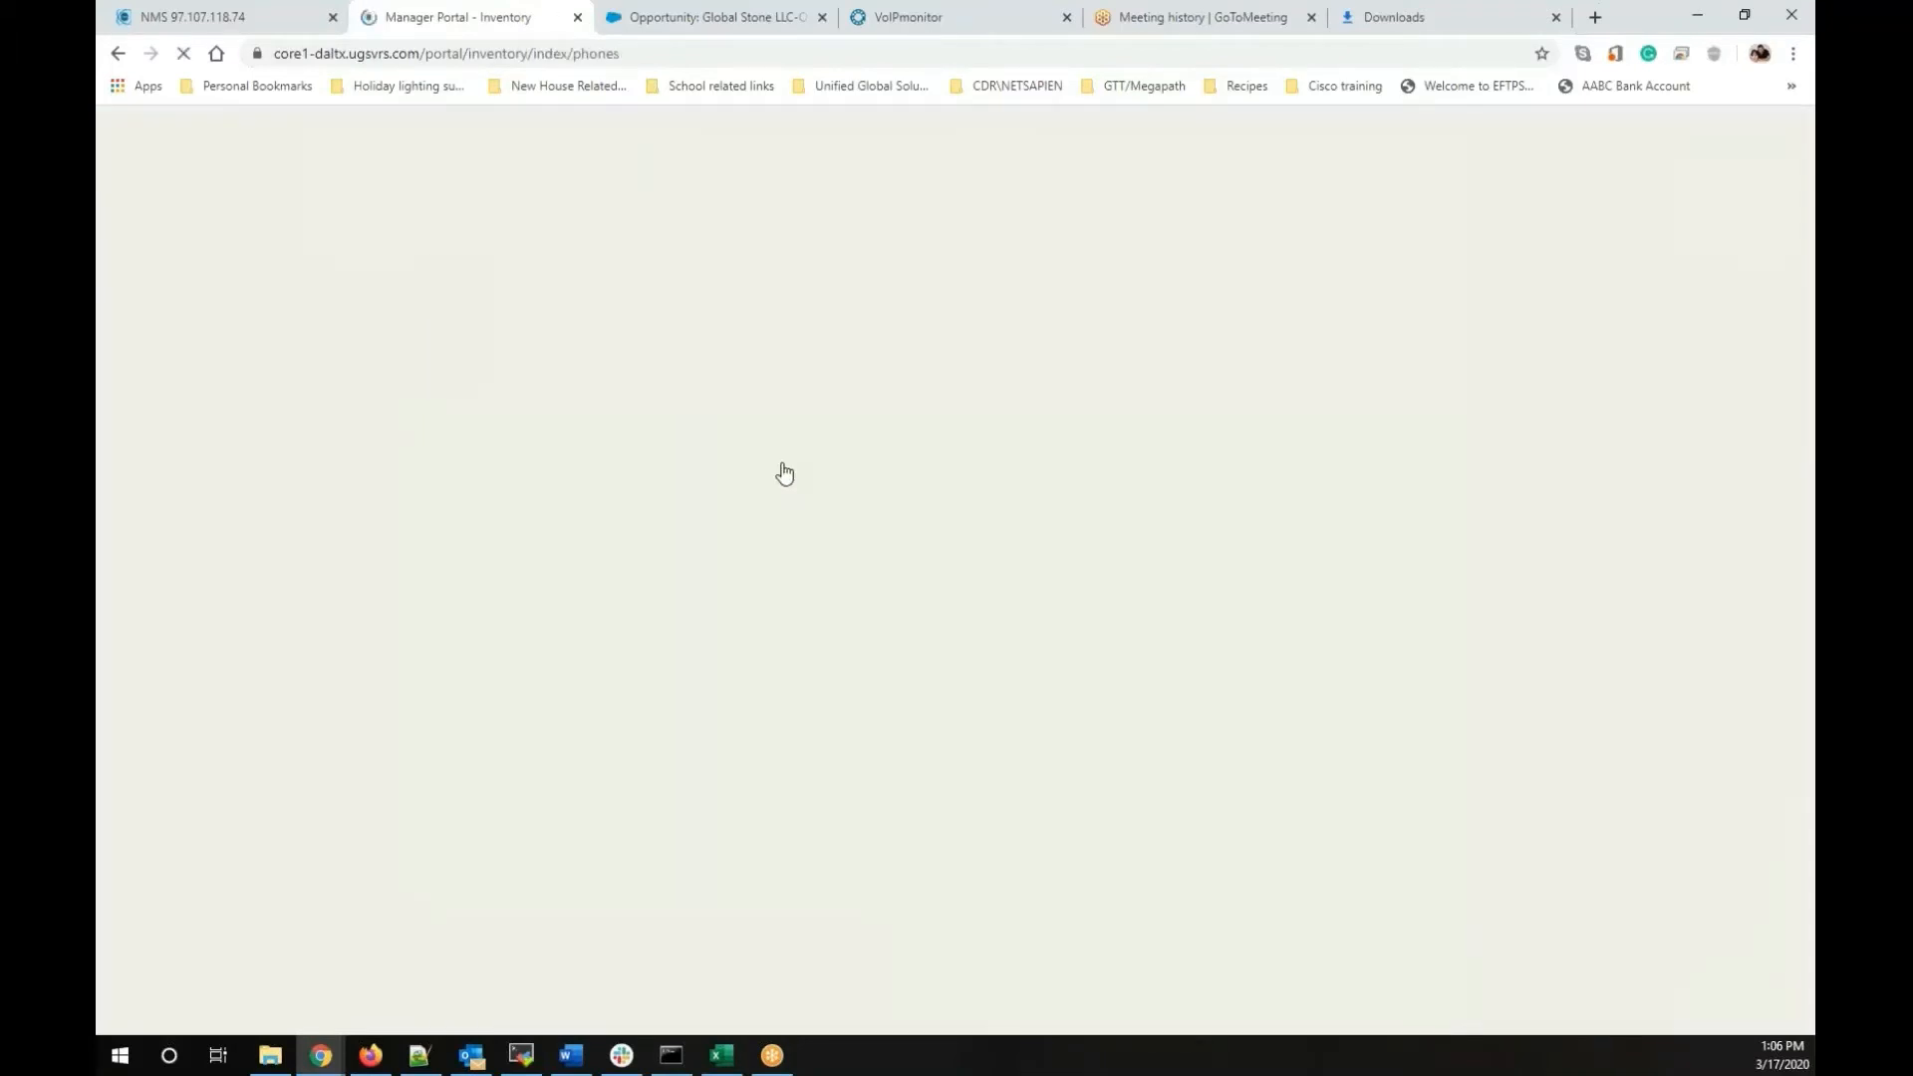